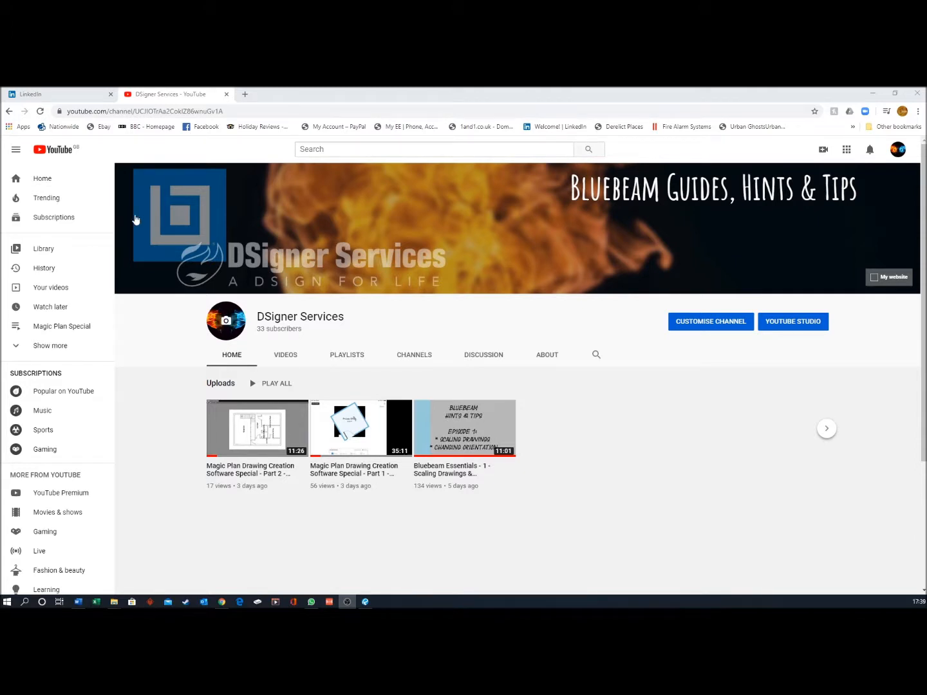
# Show the top of the LinkedIn home feed, and minimise the browser window.
pyautogui.click(72, 94)
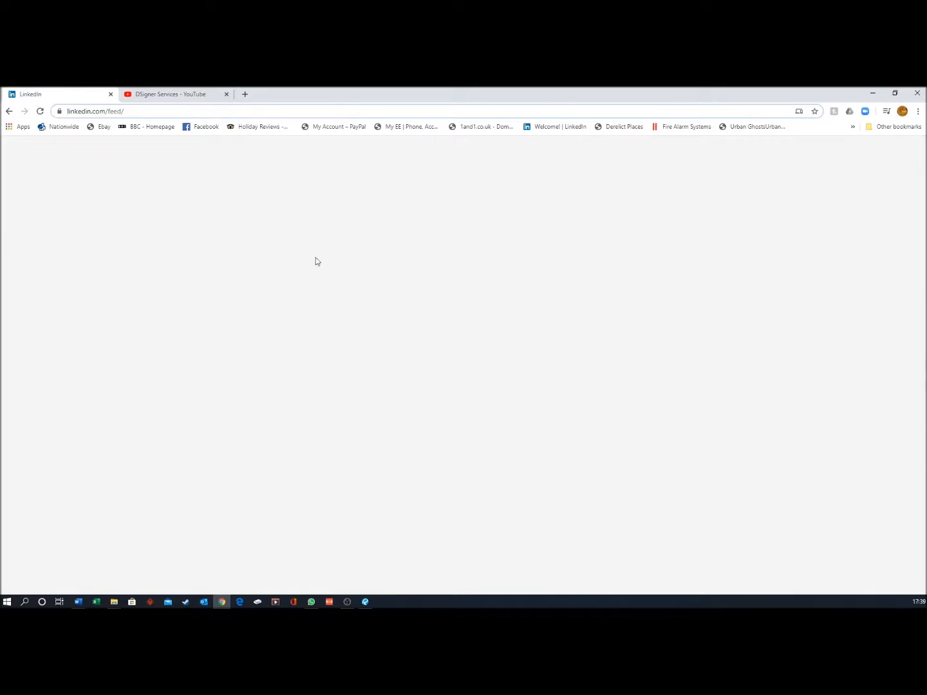
pyautogui.scroll(10, 256, 314)
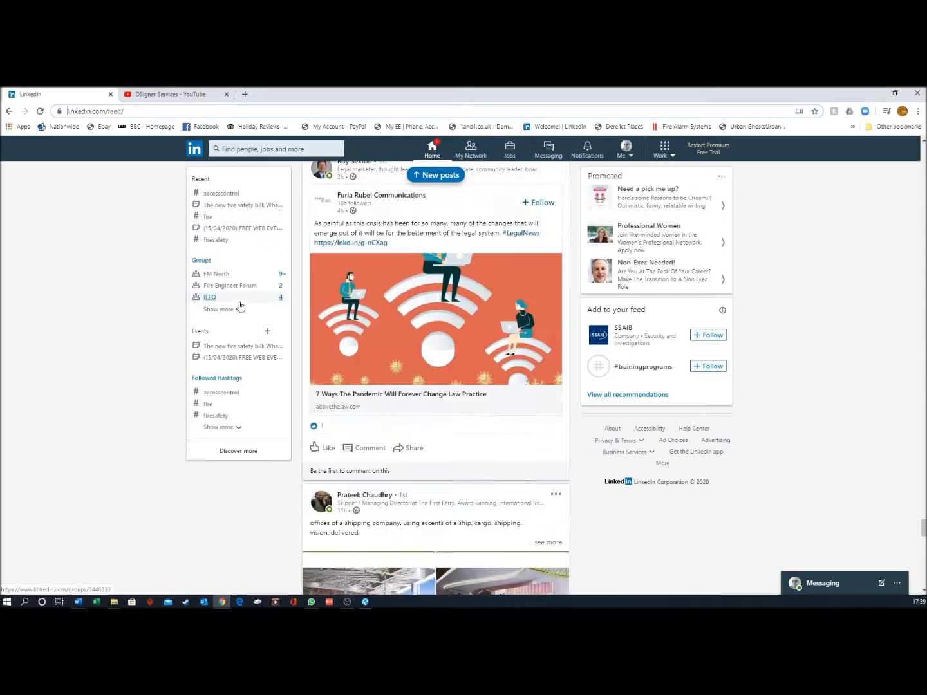
pyautogui.moveTo(922, 516); pyautogui.dragTo(922, 143)
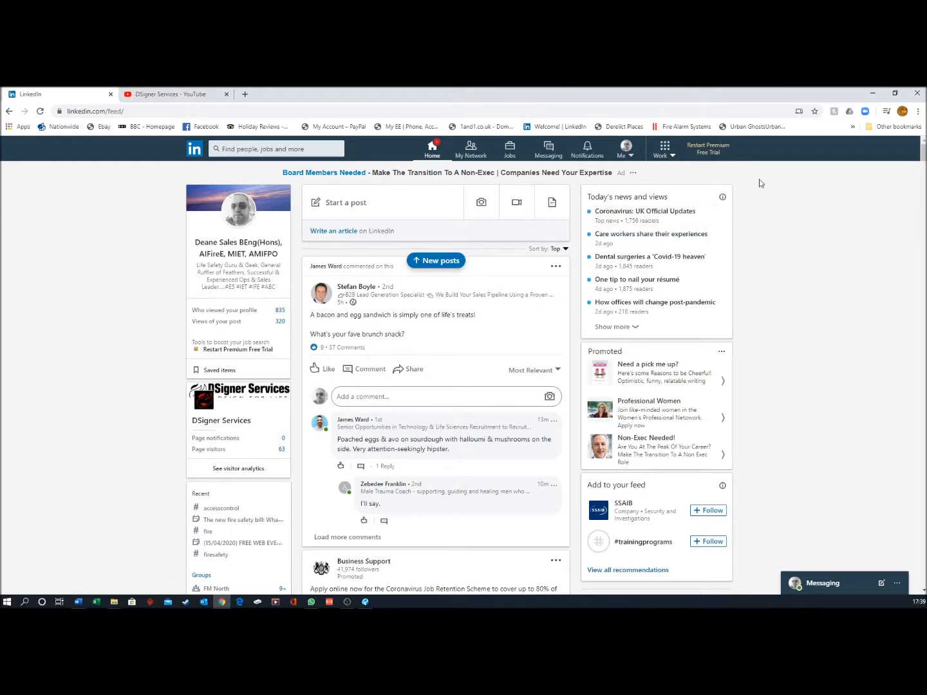
pyautogui.click(871, 94)
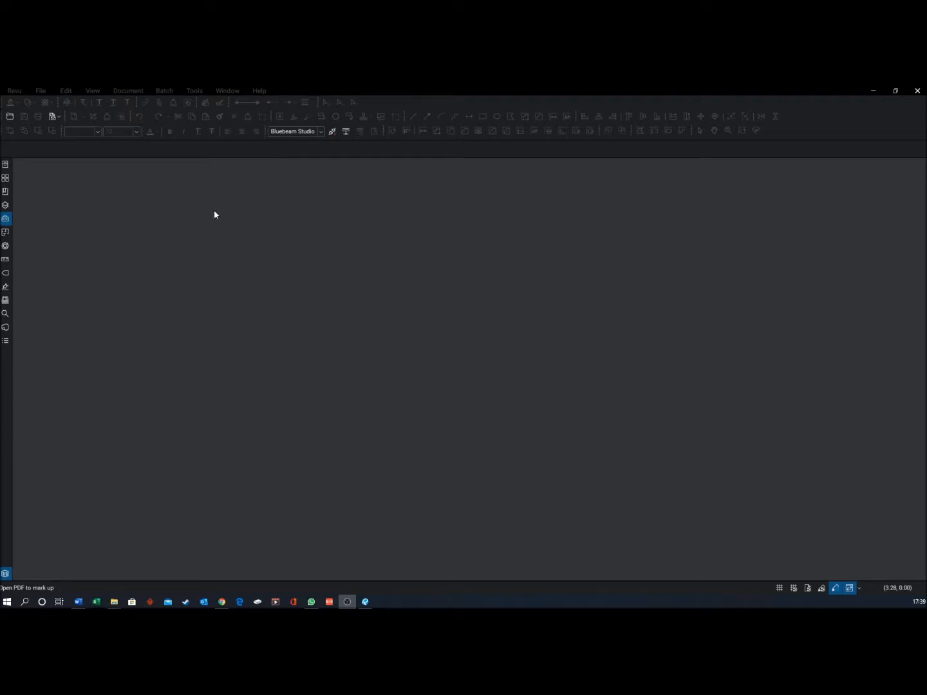
pyautogui.click(130, 92)
pyautogui.click(130, 92)
pyautogui.click(66, 91)
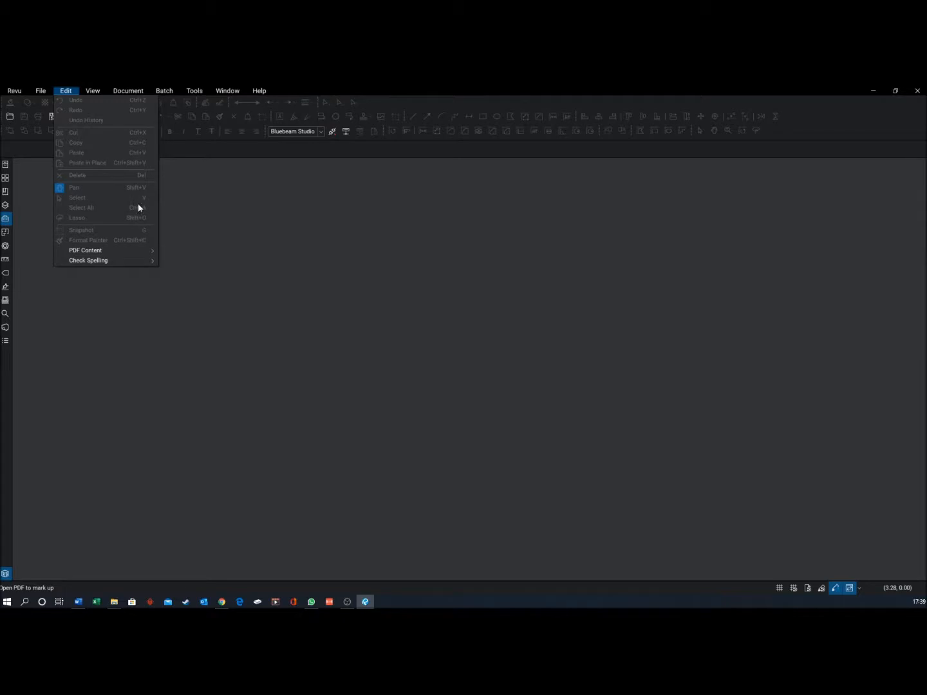
pyautogui.click(270, 263)
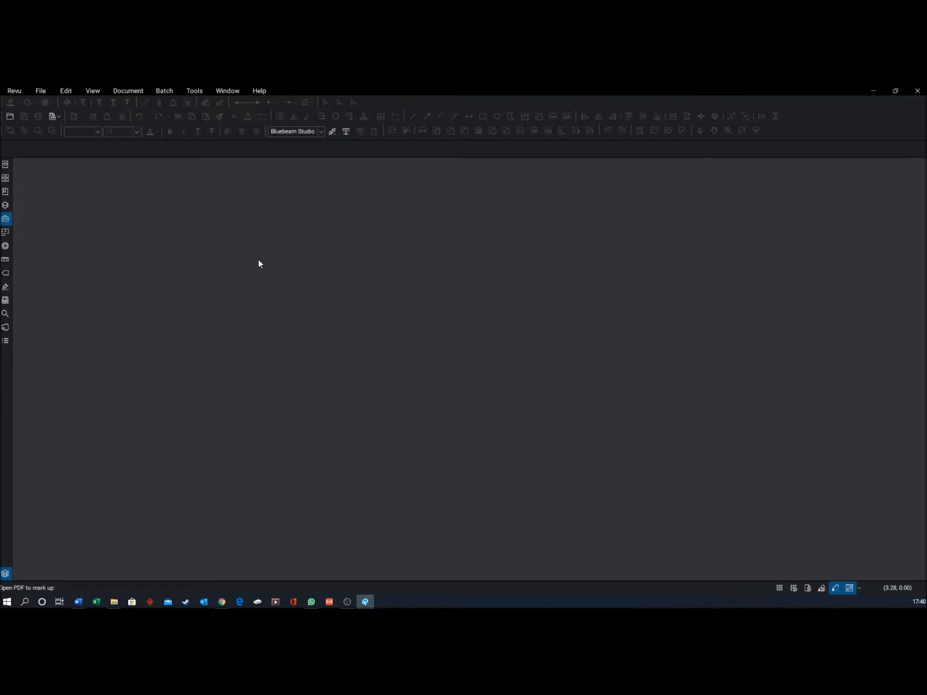
pyautogui.doubleClick(52, 91)
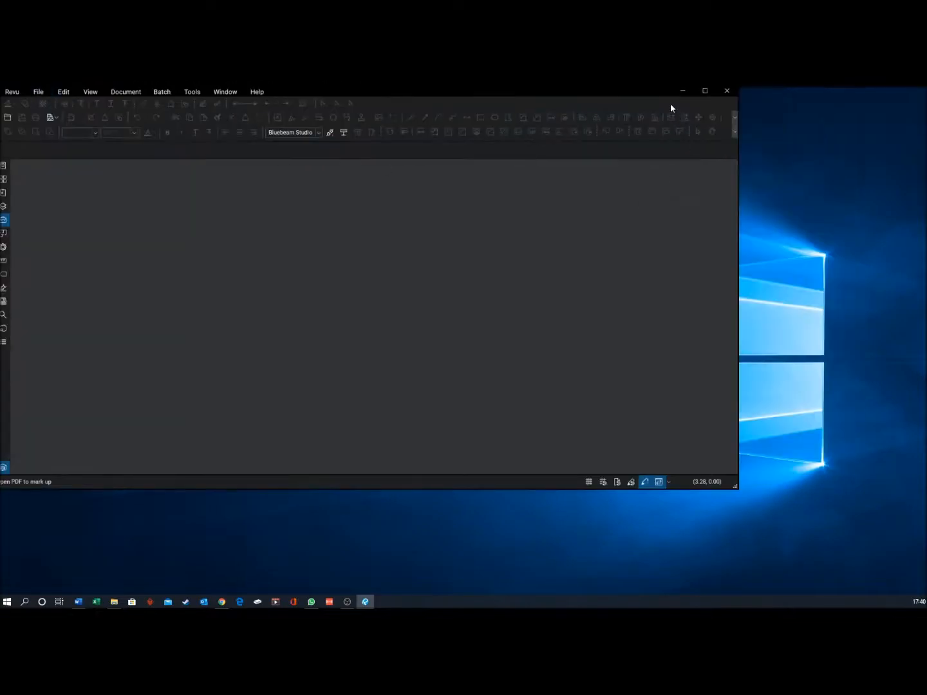
pyautogui.click(705, 90)
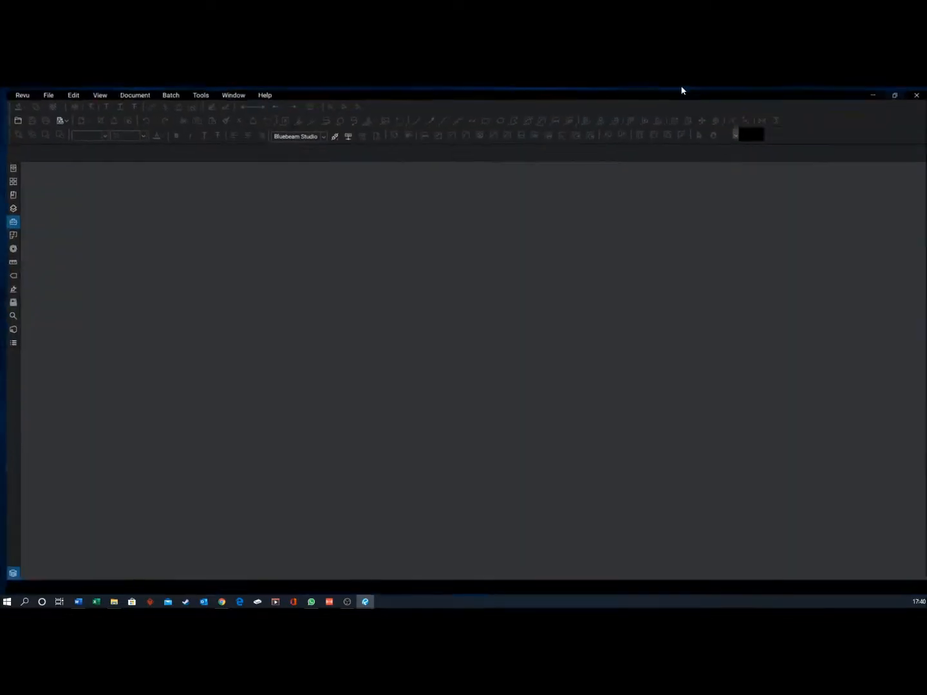
# Open the "Deane Limited - Ground Floor-Model" PDF from the YouTube Video Stuff folder on the Desktop.
pyautogui.click(40, 91)
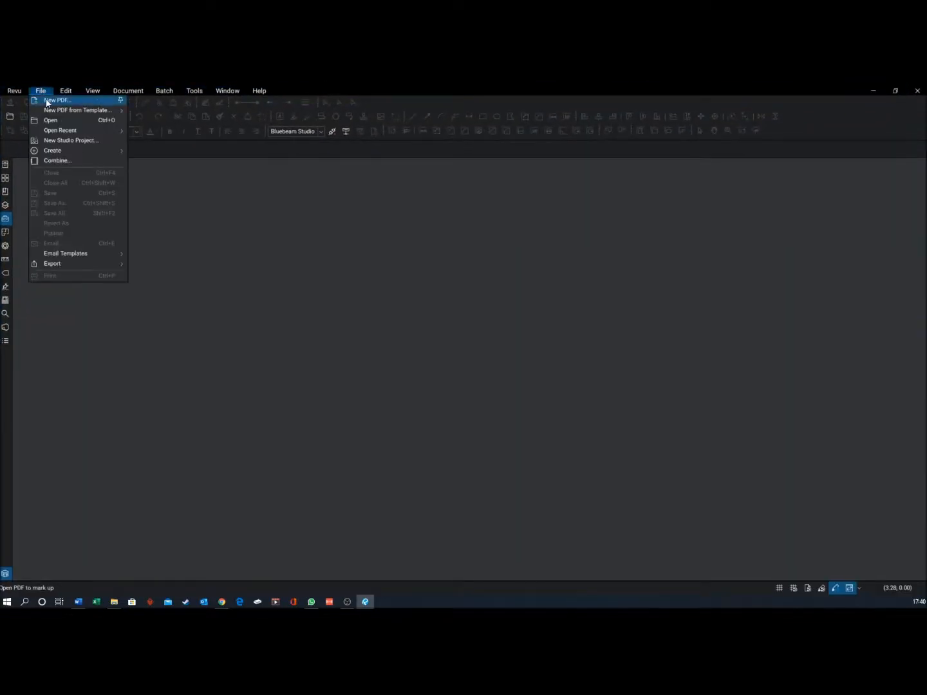
pyautogui.click(86, 121)
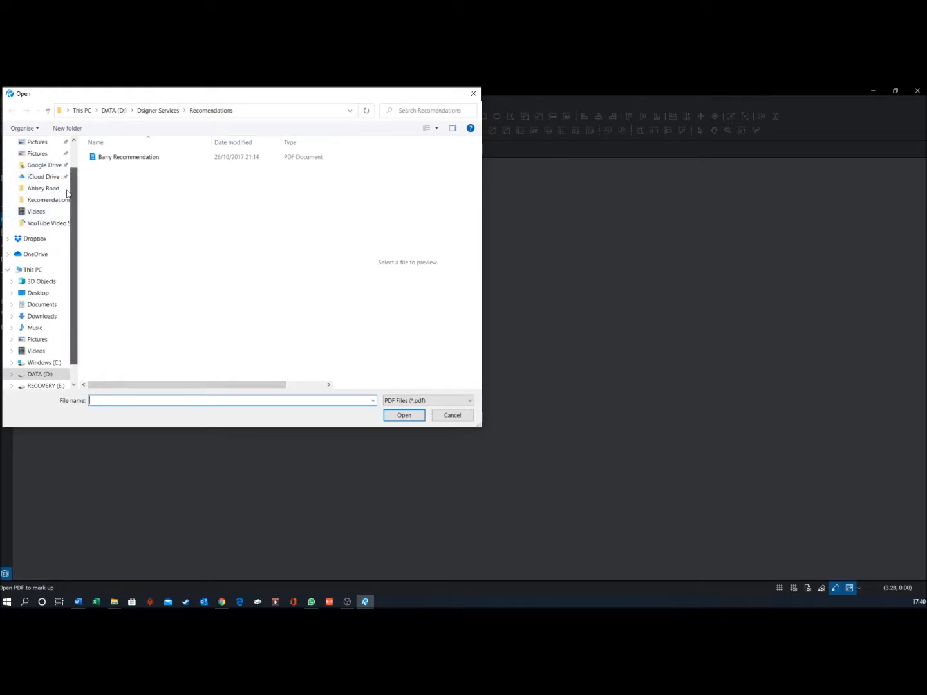
pyautogui.scroll(2, 38, 180)
pyautogui.click(36, 161)
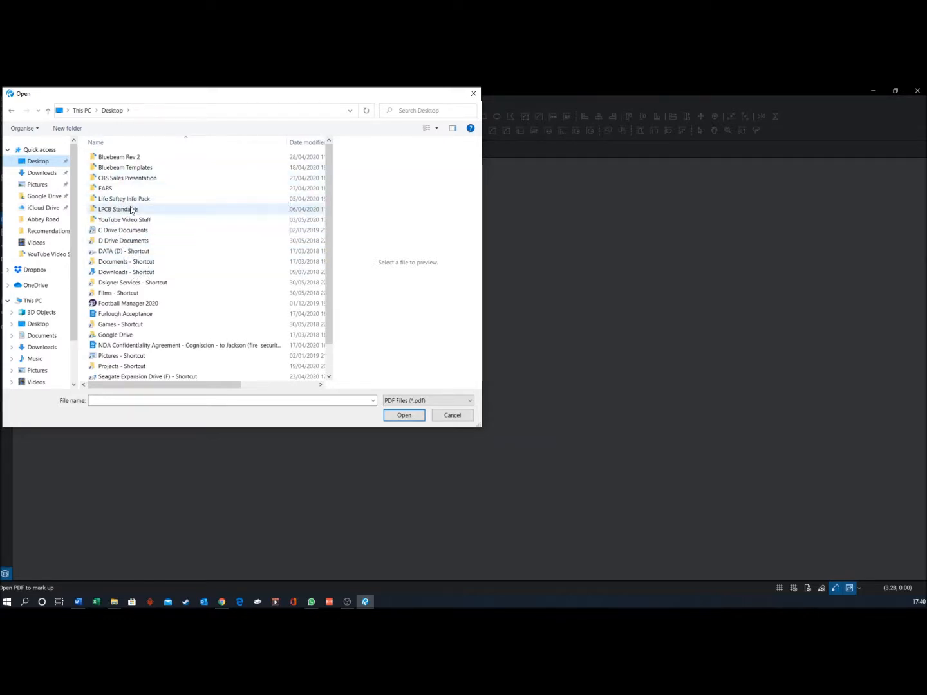
pyautogui.scroll(-1, 149, 335)
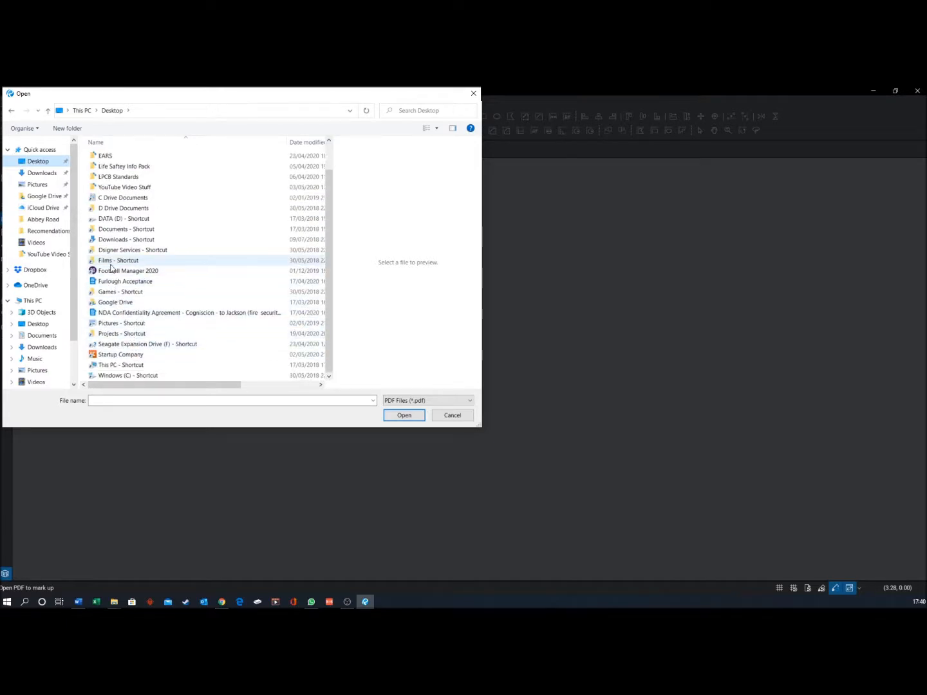
pyautogui.scroll(1, 112, 257)
pyautogui.doubleClick(115, 219)
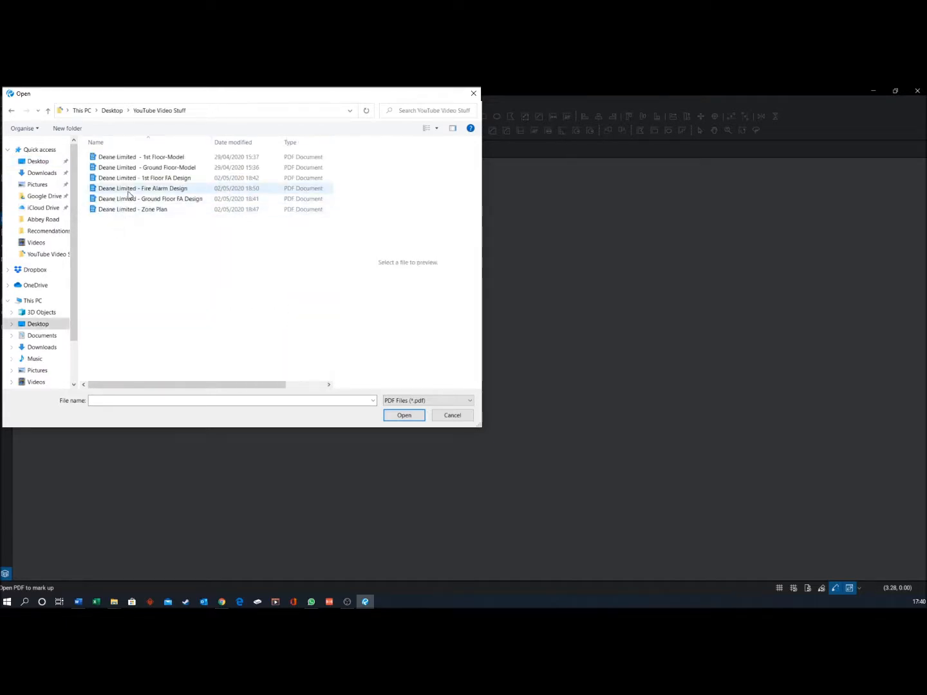
pyautogui.doubleClick(113, 167)
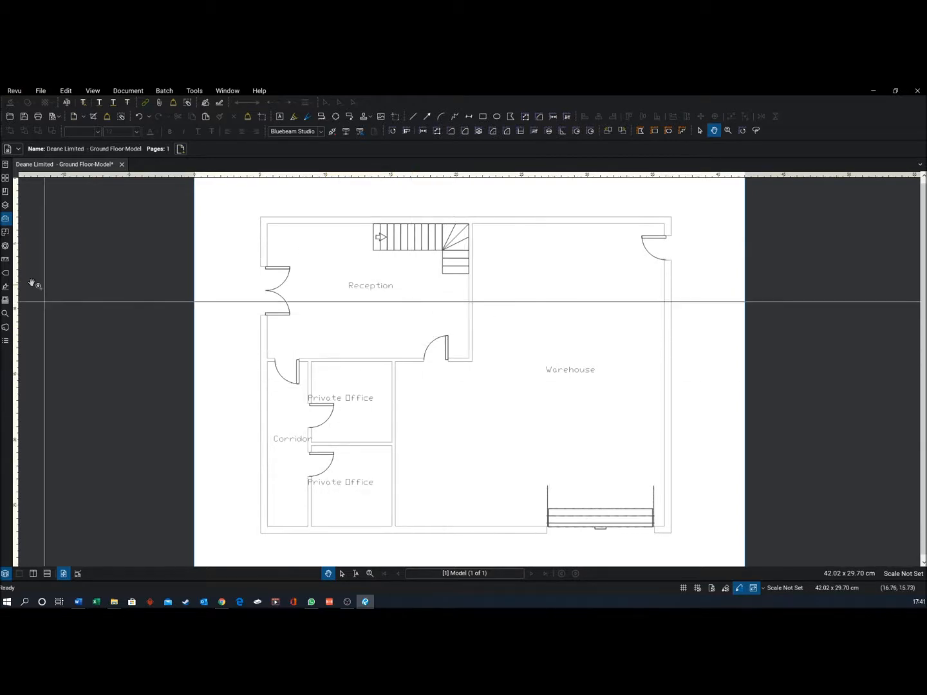
# Calibrate the page scale across the opening of the door between Reception and Warehouse, setting that distance to 0.80 m.
pyautogui.click(7, 261)
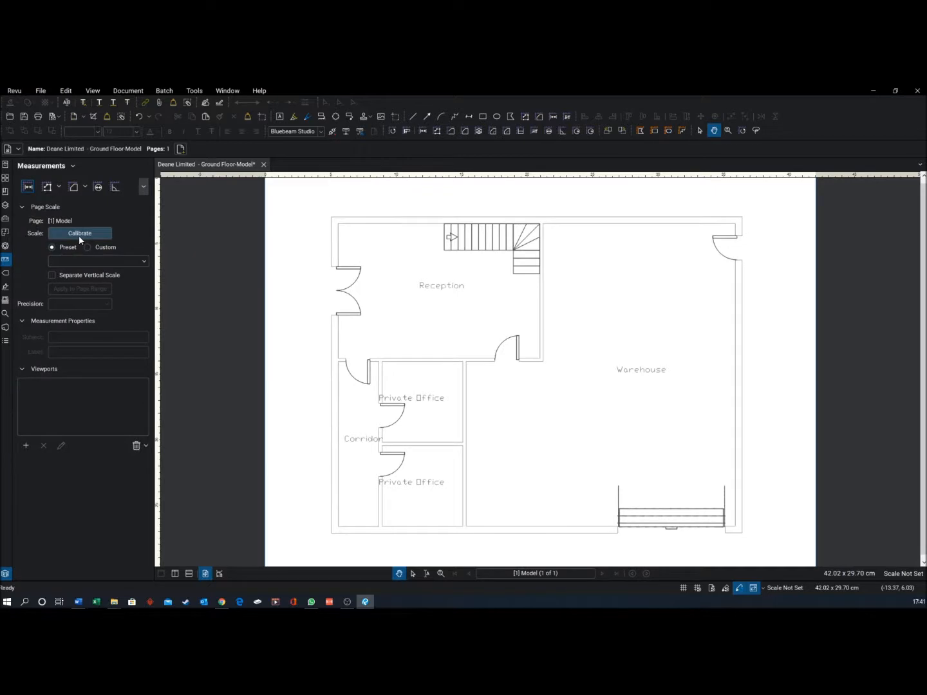
pyautogui.click(406, 130)
pyautogui.scroll(1, 524, 368)
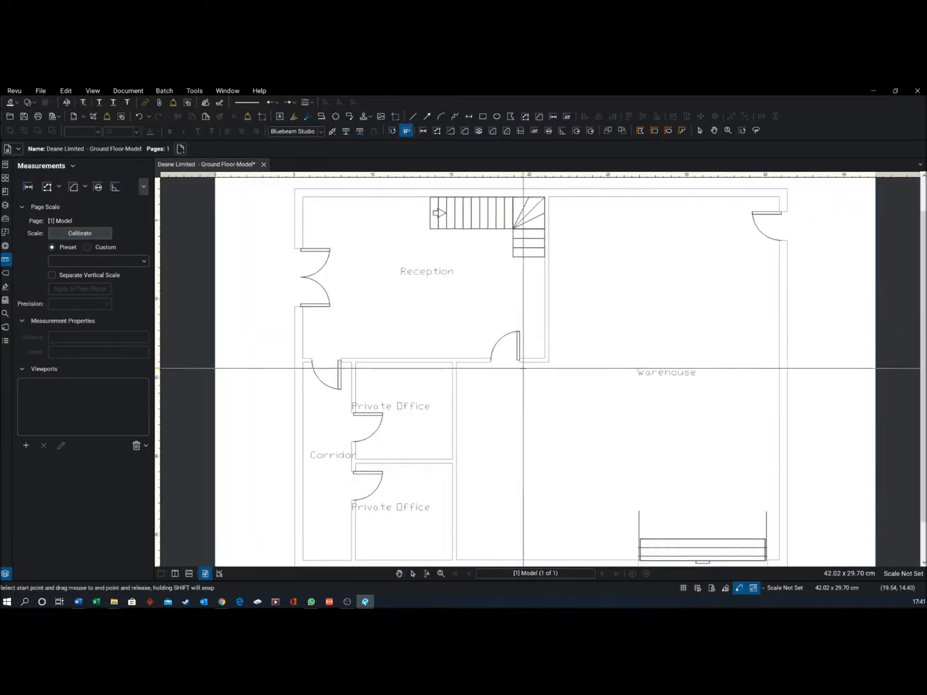
pyautogui.scroll(5, 524, 368)
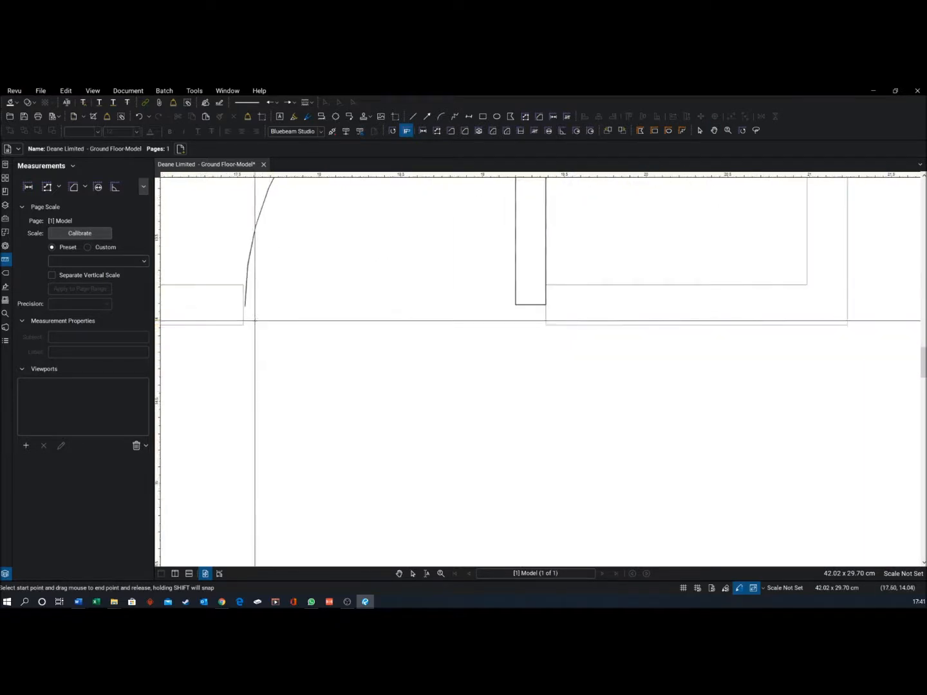
pyautogui.moveTo(244, 318); pyautogui.dragTo(544, 318)
pyautogui.write('0.80')
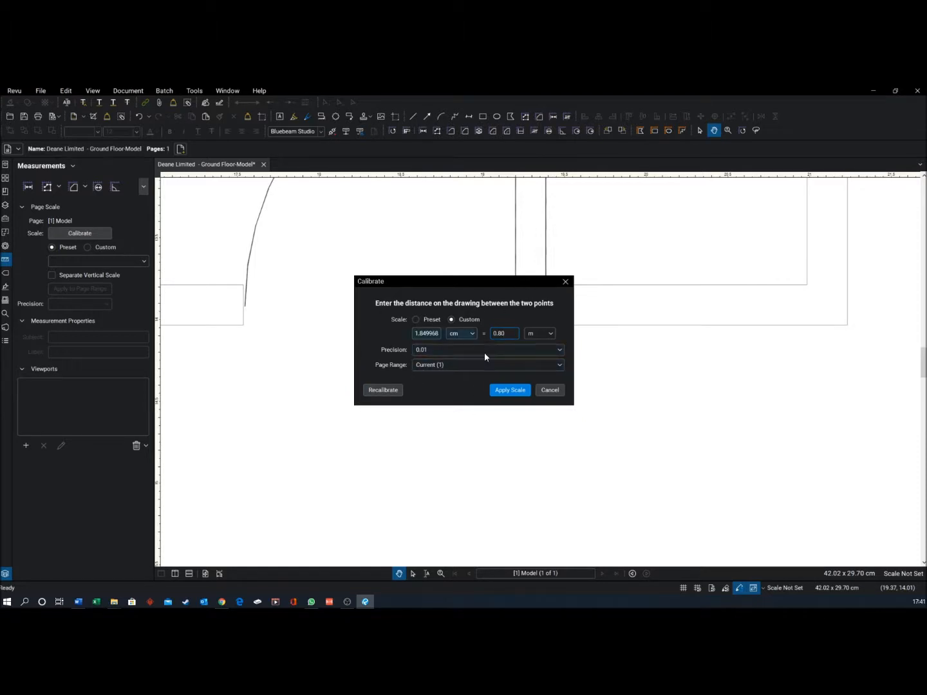
pyautogui.click(508, 390)
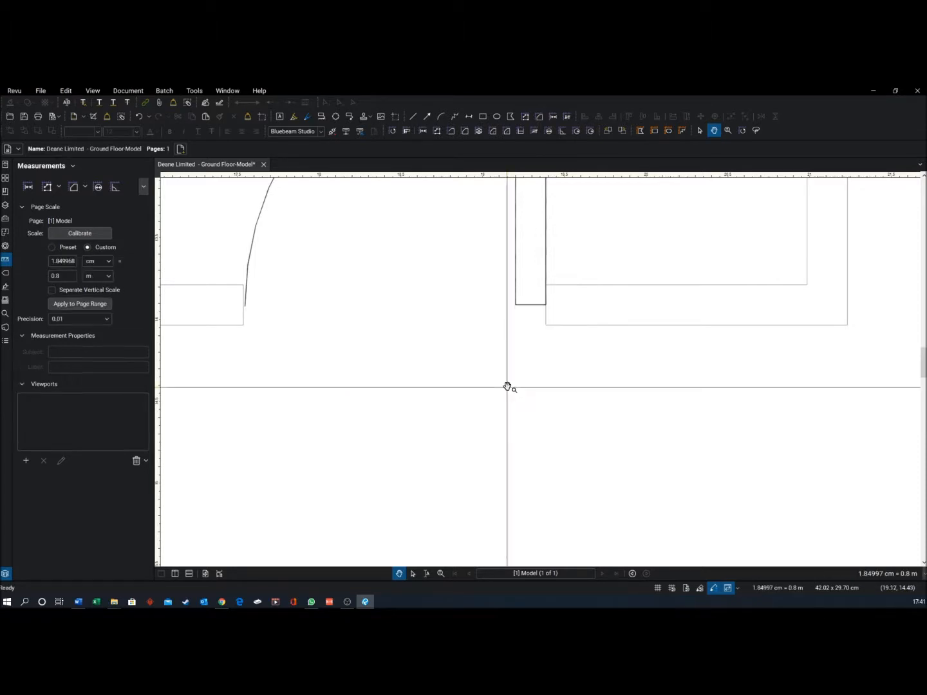
# Apply the custom scale of 1.849968 cm = 0.8 m with 0.01 precision to the current page.
pyautogui.scroll(3, 506, 387)
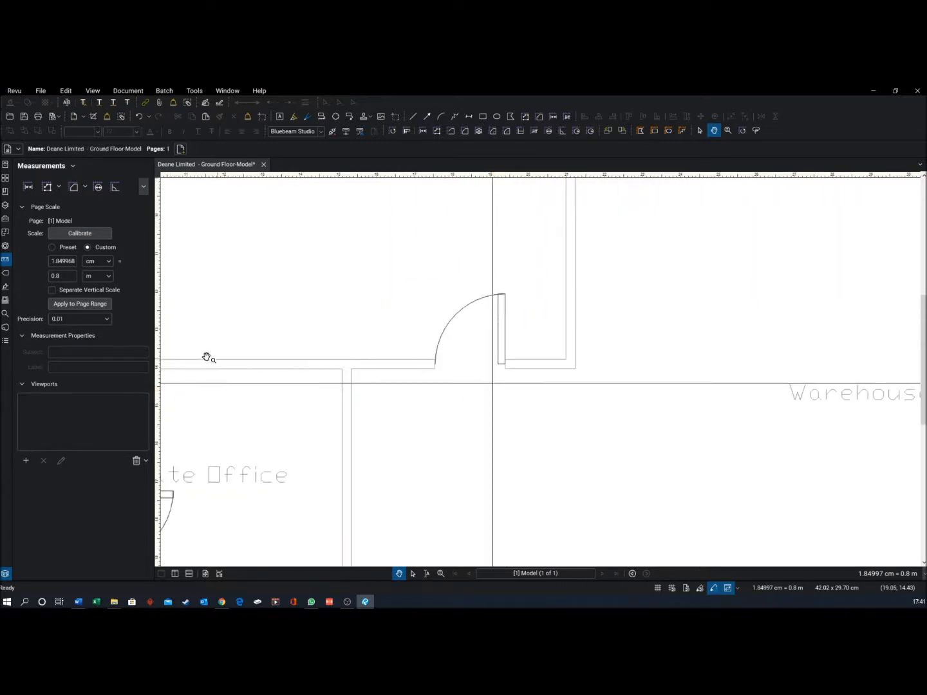
pyautogui.click(80, 306)
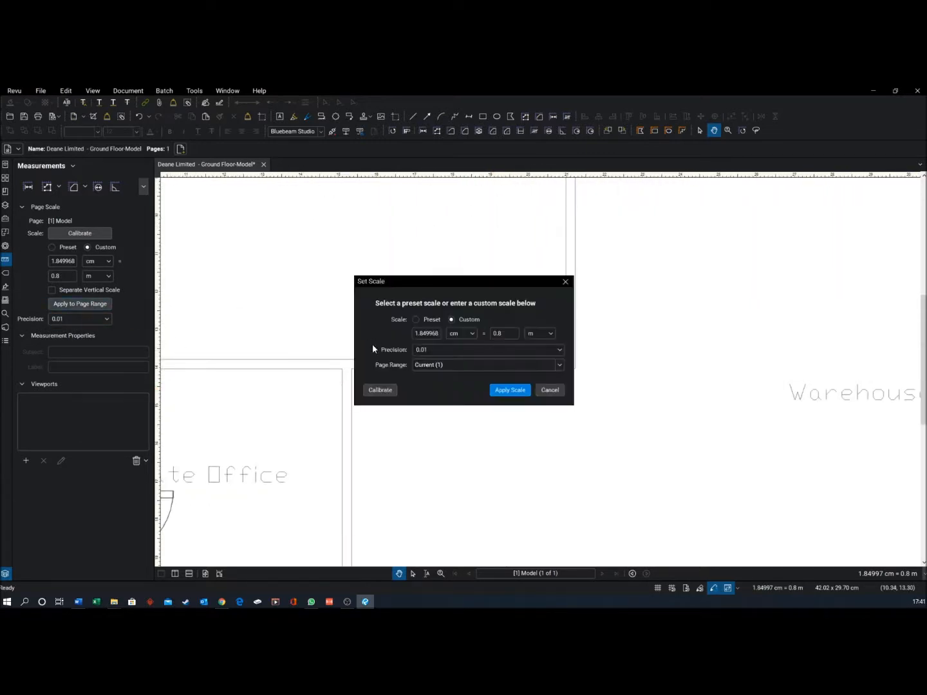
pyautogui.click(503, 389)
pyautogui.scroll(-5, 497, 389)
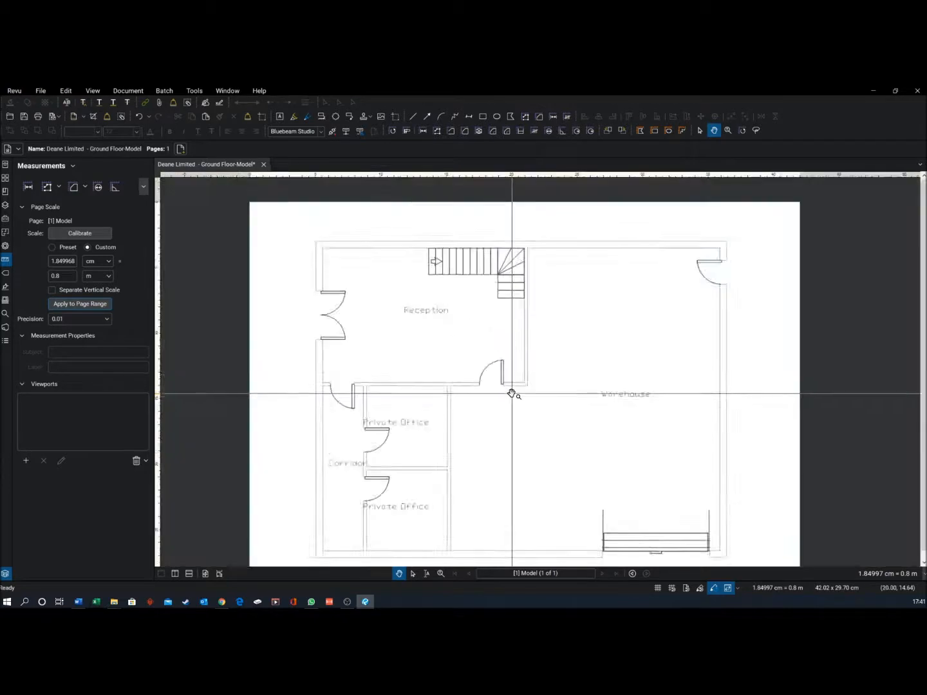
pyautogui.scroll(2, 510, 391)
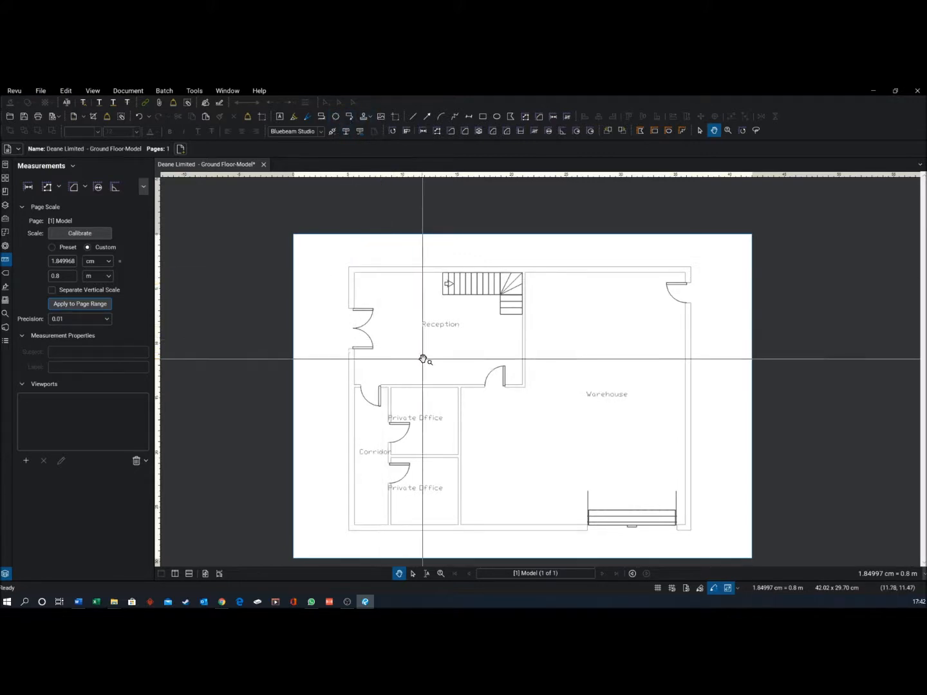
pyautogui.scroll(2, 470, 409)
pyautogui.scroll(-3, 466, 411)
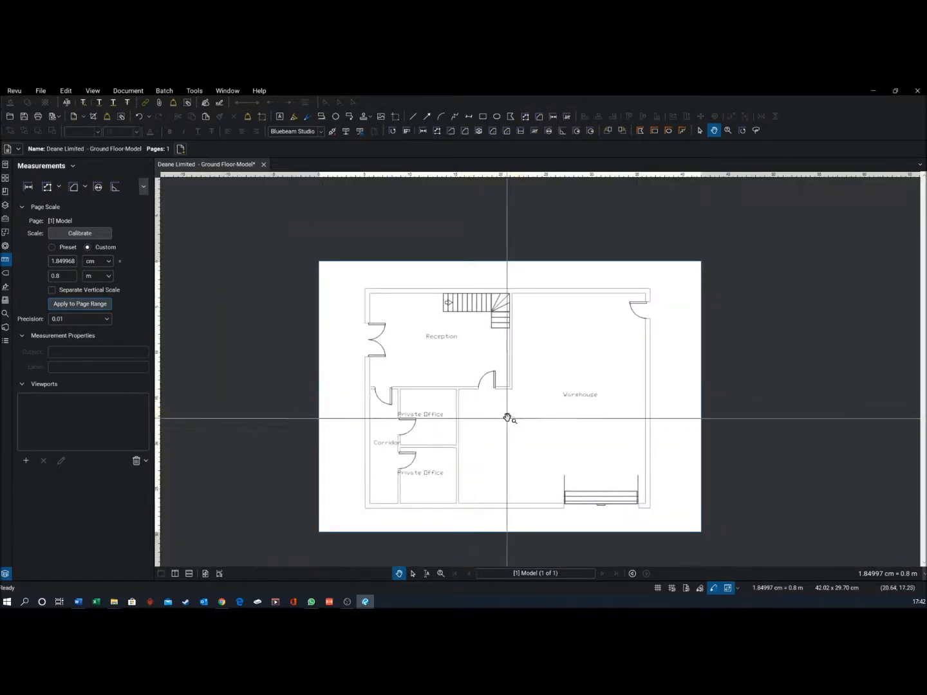
pyautogui.scroll(1, 507, 418)
pyautogui.scroll(2, 499, 413)
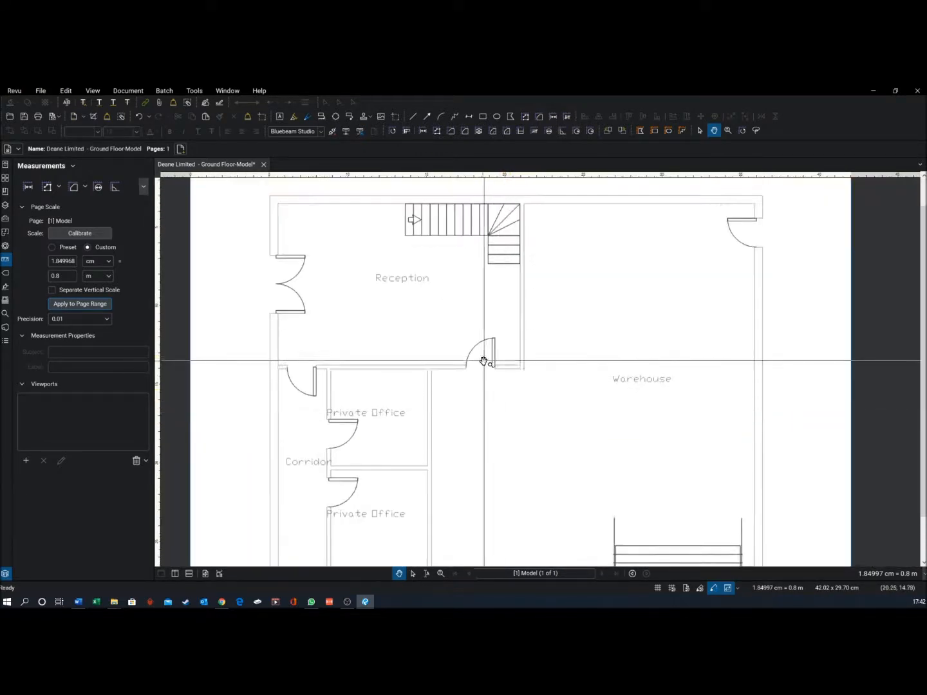
pyautogui.scroll(-4, 490, 356)
# Draw a red revision cloud over the warehouse's lower wall, between the private offices and the large shutter door.
pyautogui.scroll(5, 482, 435)
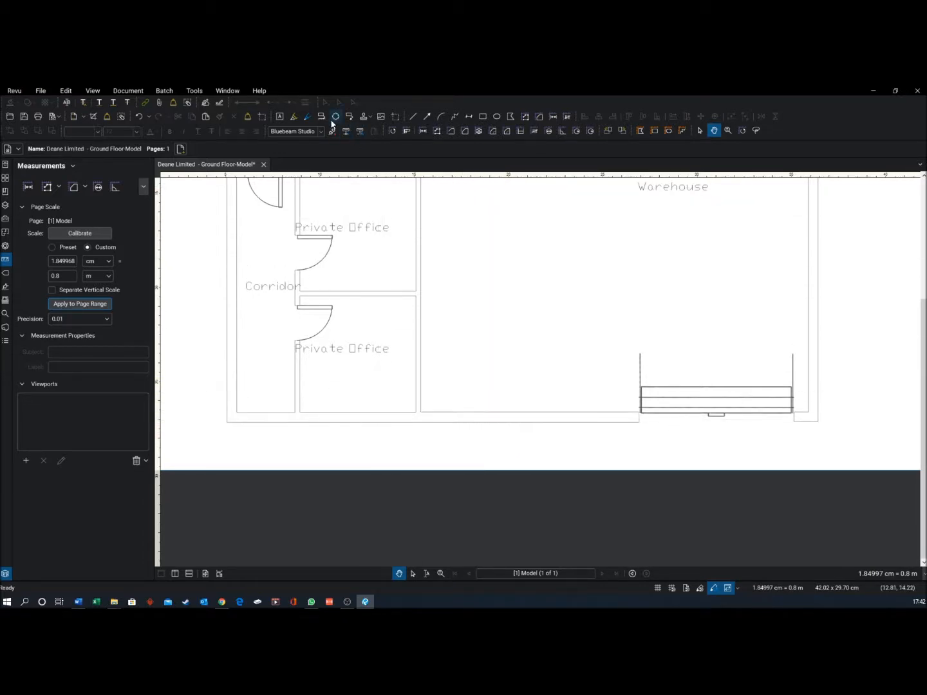
pyautogui.press('c')
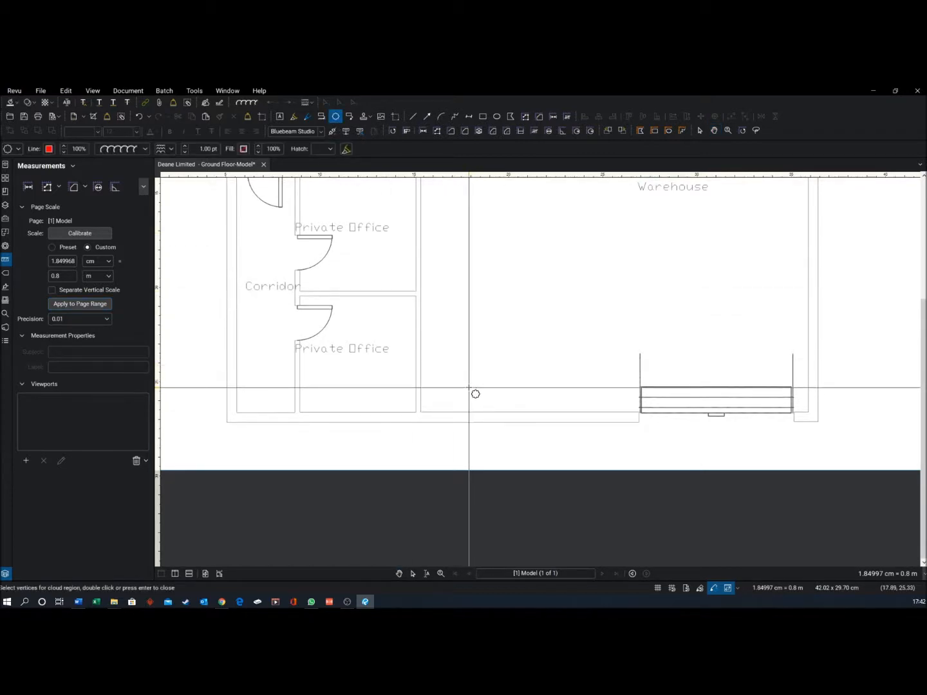
pyautogui.moveTo(458, 378); pyautogui.dragTo(622, 442)
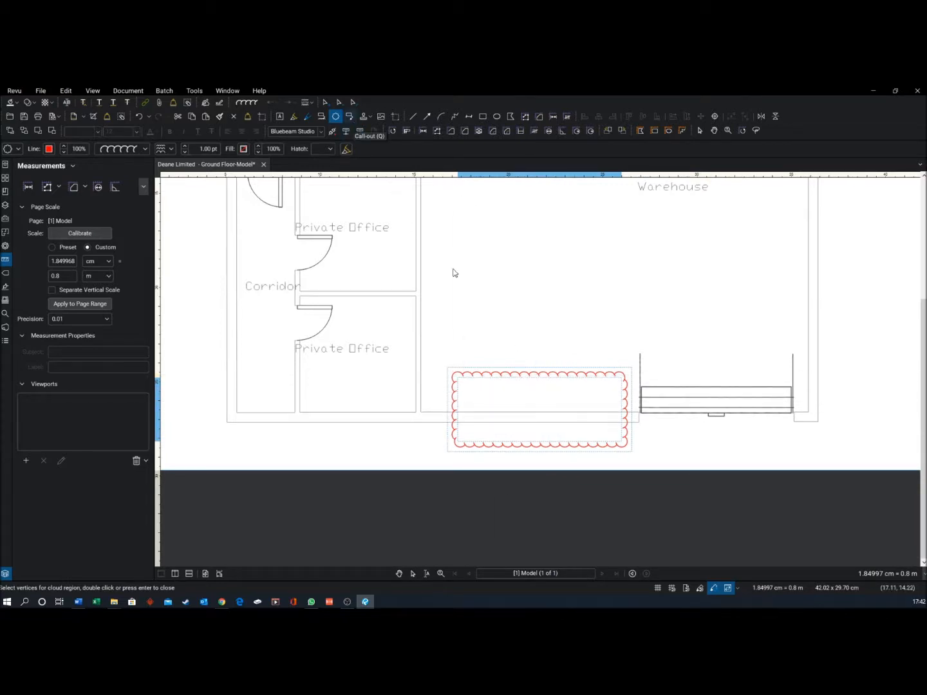
# Add a call-out reading "Note - Door Missing" above the revision cloud, with its arrow pointing at the cloud's upper edge.
pyautogui.click(350, 117)
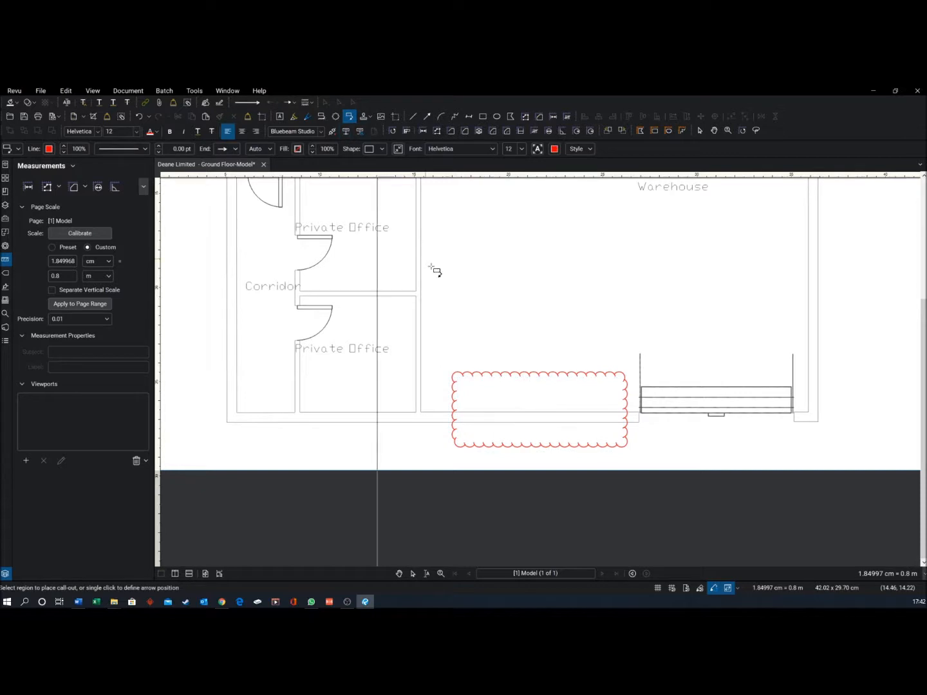
pyautogui.click(529, 372)
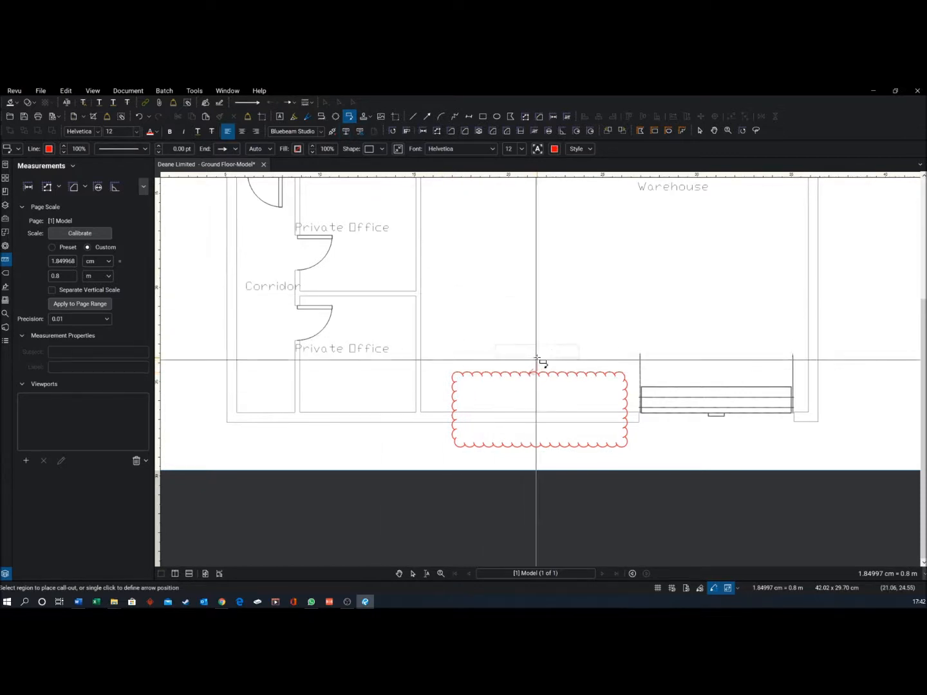
pyautogui.click(617, 318)
pyautogui.write('Note - Door Missing')
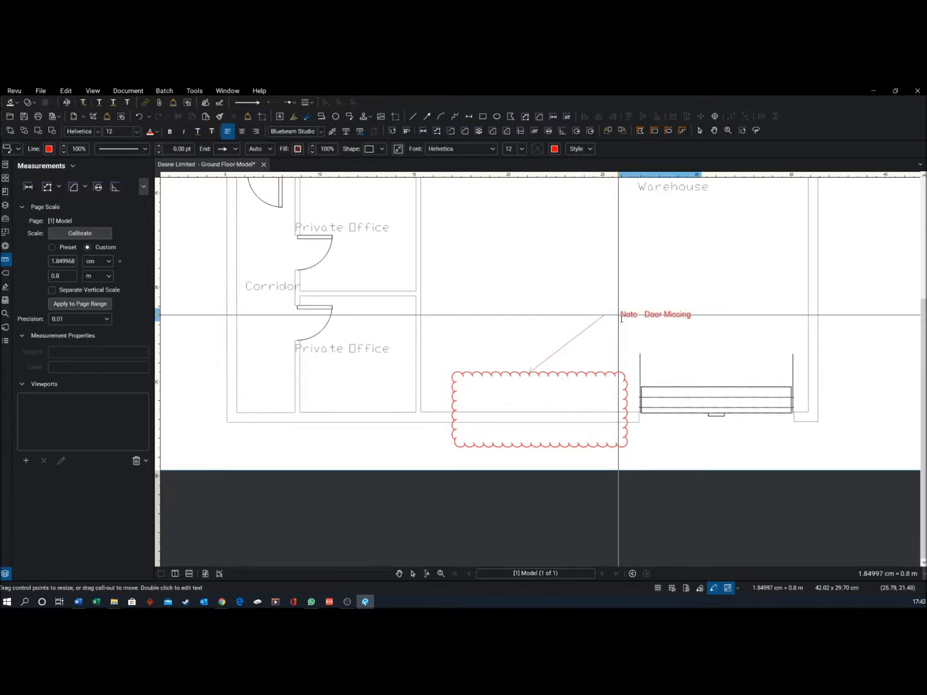
pyautogui.rightClick(588, 320)
pyautogui.click(575, 320)
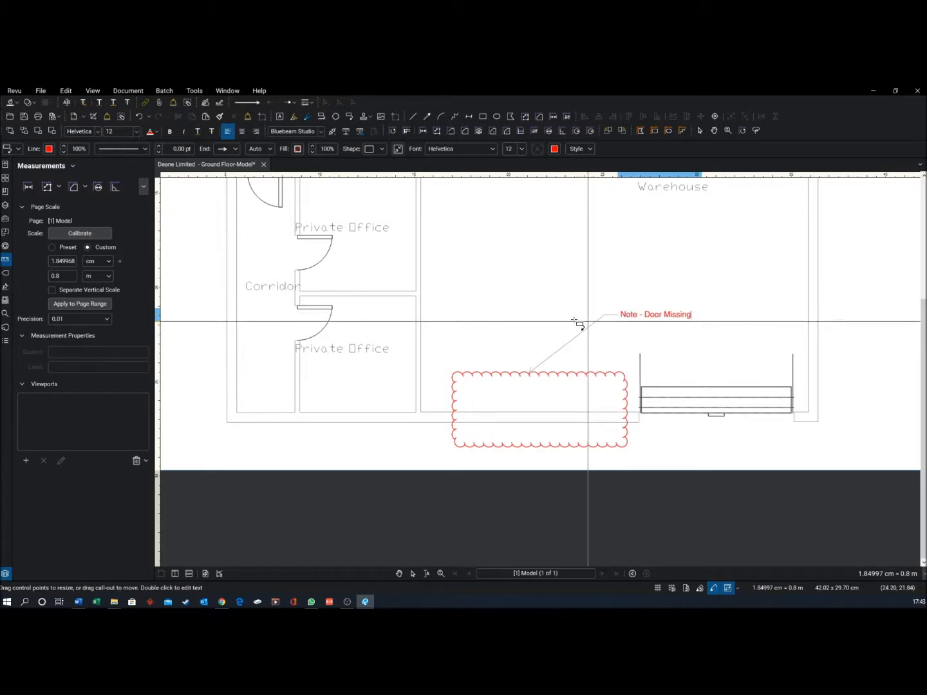
pyautogui.click(574, 320)
pyautogui.rightClick(569, 329)
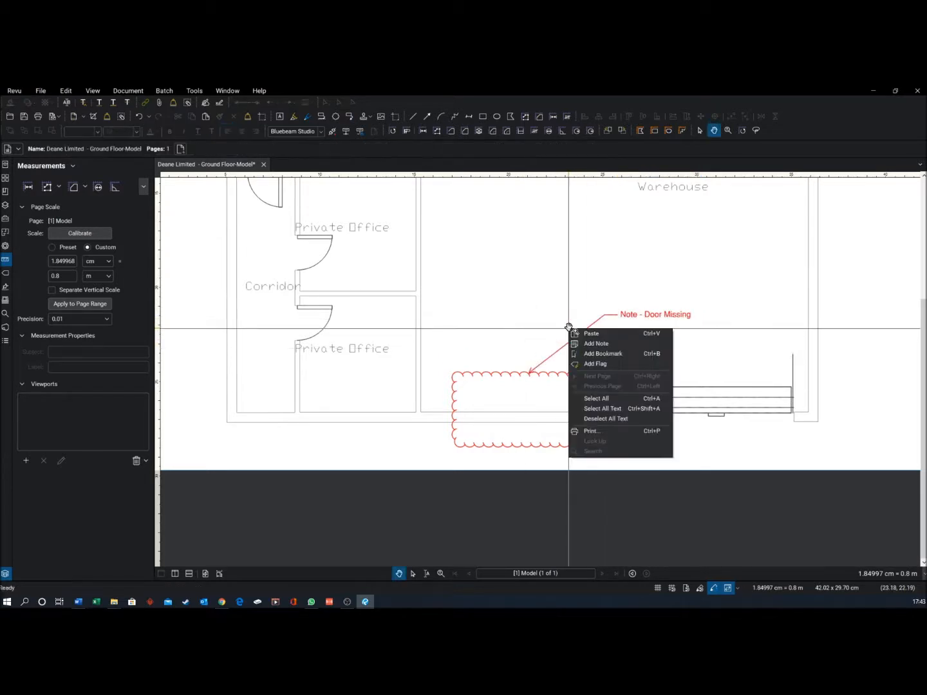
# Set the line width of the "Note - Door Missing" call-out to 0.25 pt.
pyautogui.click(626, 314)
pyautogui.click(632, 315)
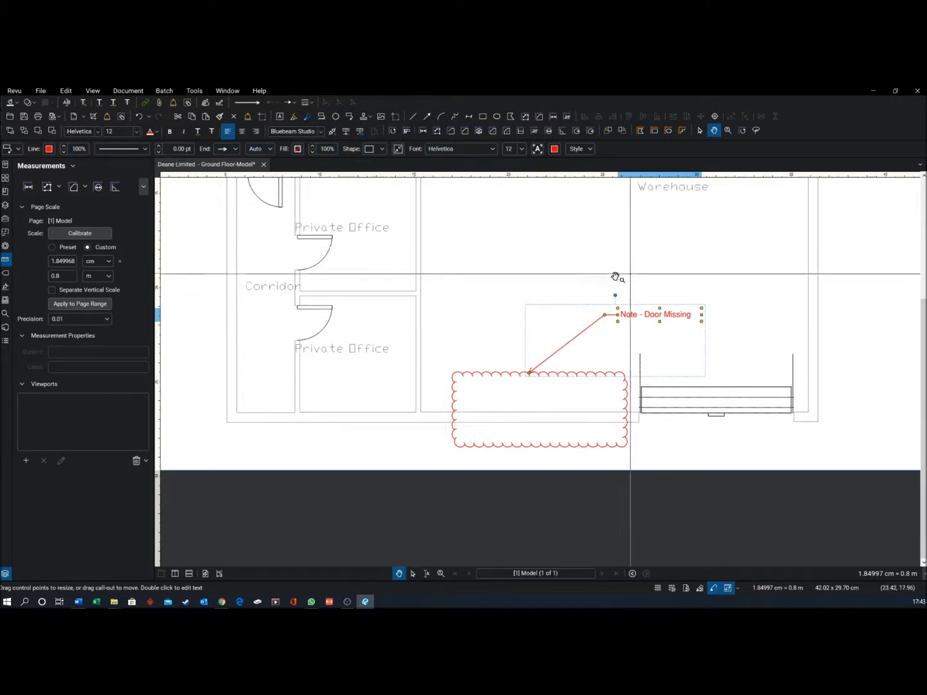
pyautogui.click(160, 149)
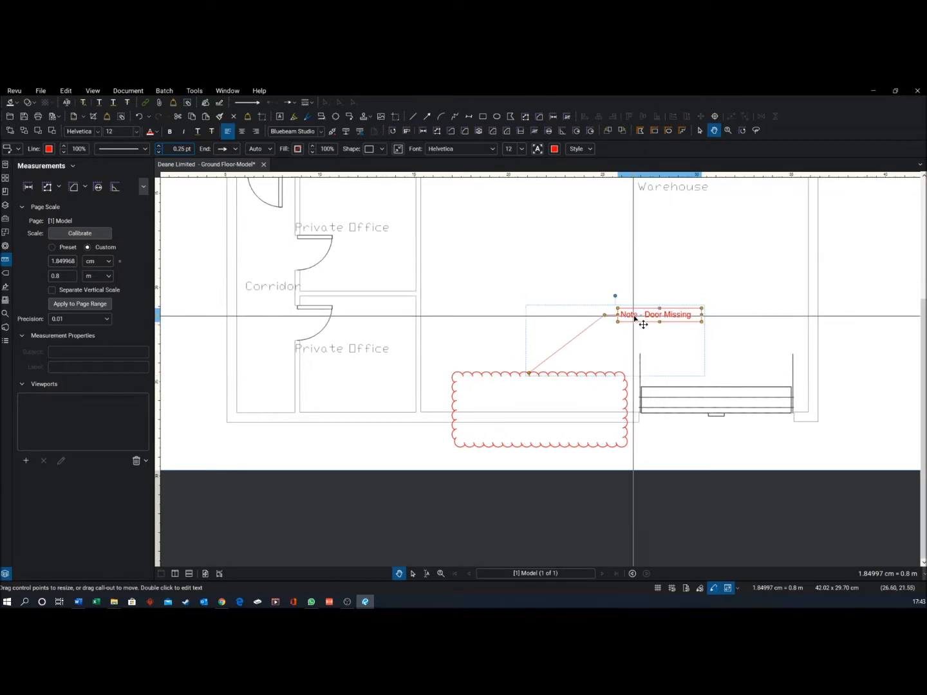
pyautogui.click(616, 280)
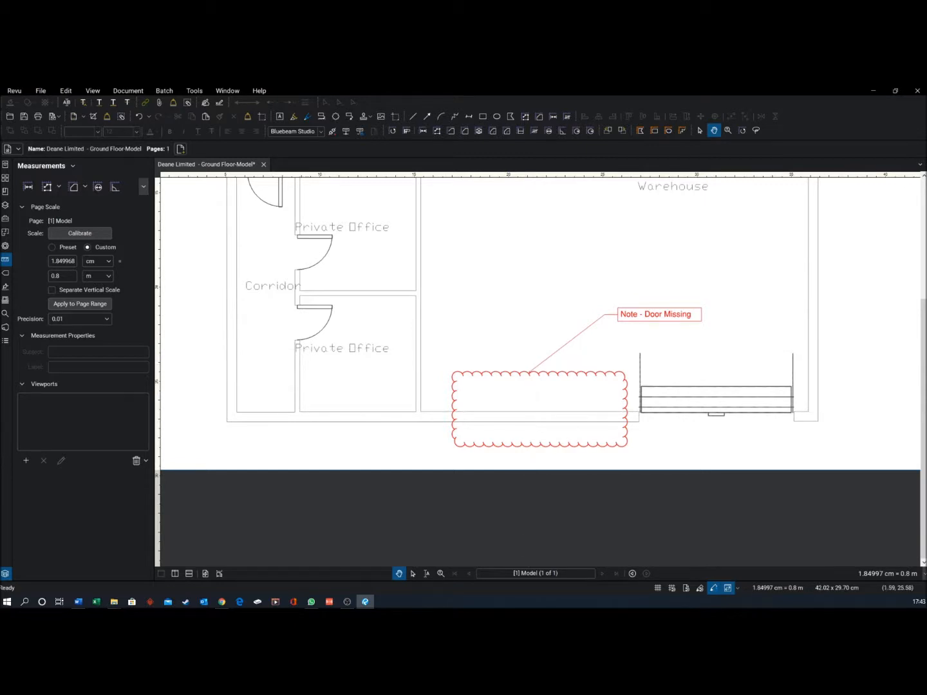
pyautogui.hotkey('alt', 'Tab')
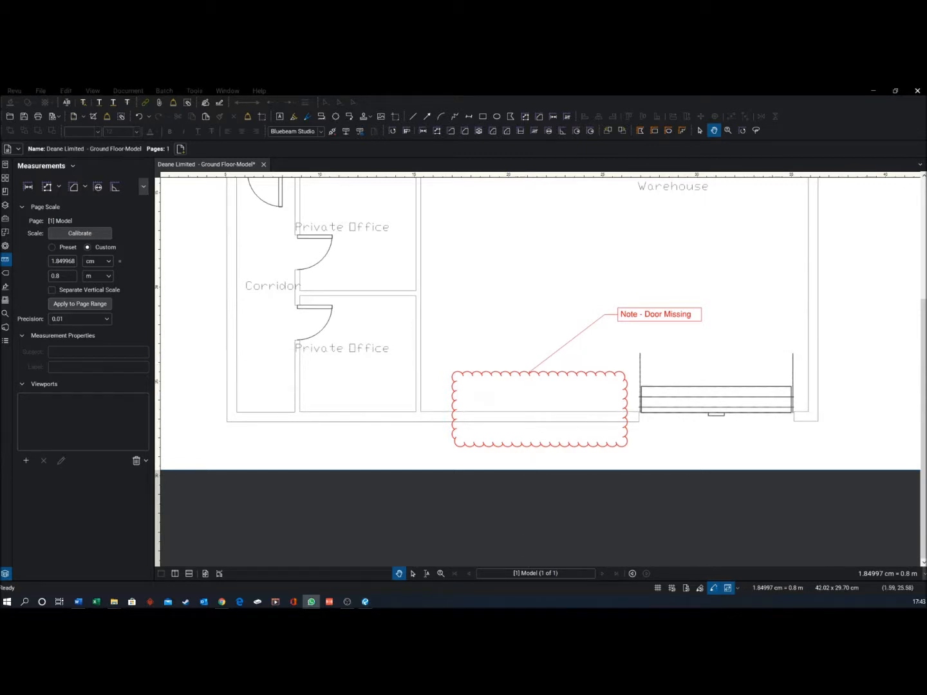
pyautogui.hotkey('alt', 'Tab')
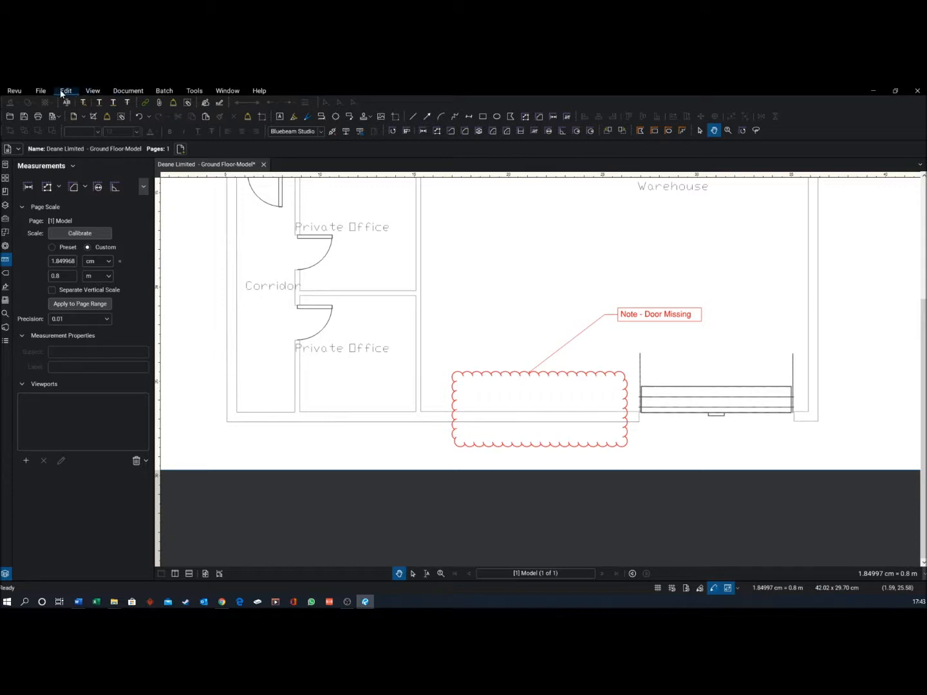
# Start an e-mail with the ground floor plan PDF attached, and close the draft without sending it.
pyautogui.click(40, 91)
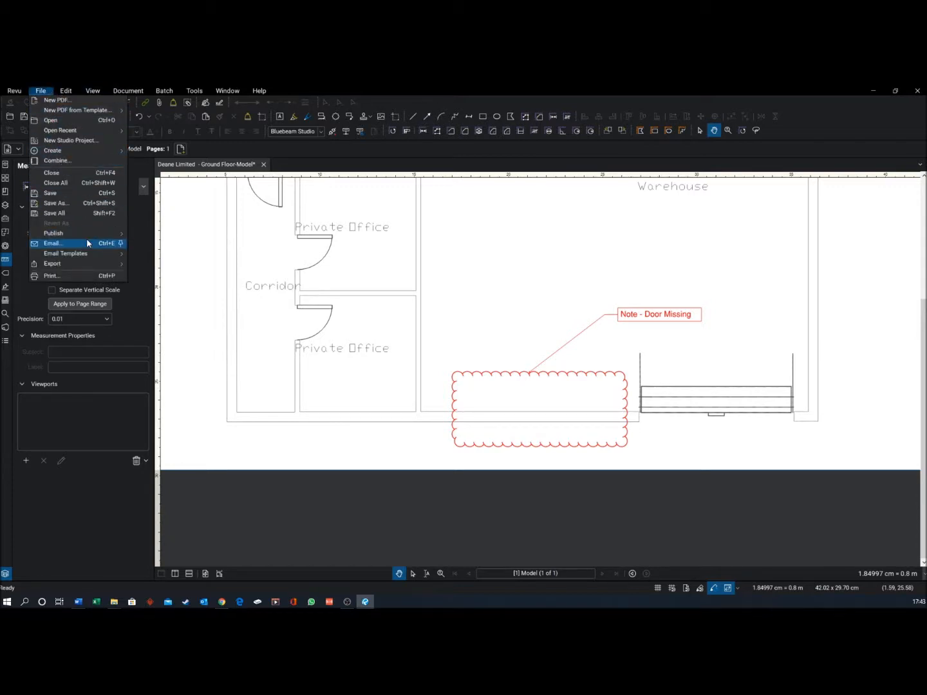
pyautogui.moveTo(87, 255)
pyautogui.click(67, 245)
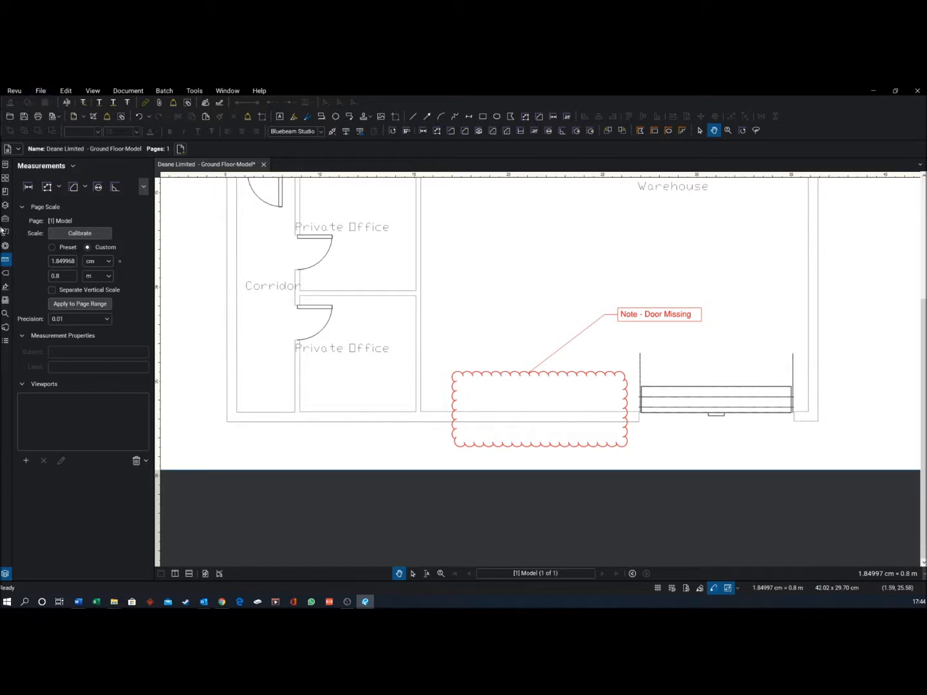
pyautogui.moveTo(144, 175); pyautogui.dragTo(512, 89)
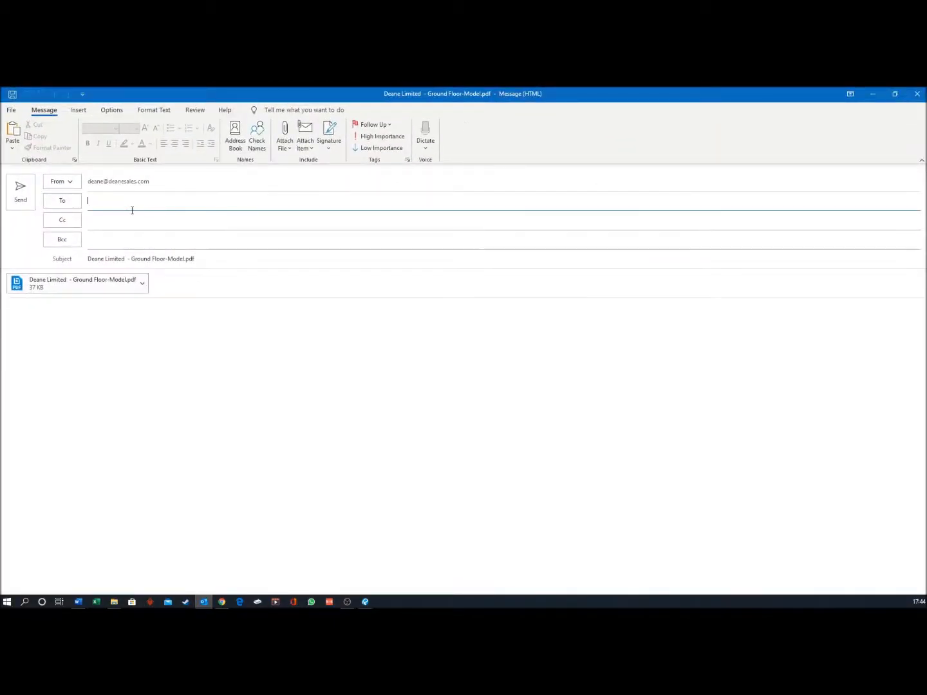
pyautogui.click(70, 289)
pyautogui.click(917, 93)
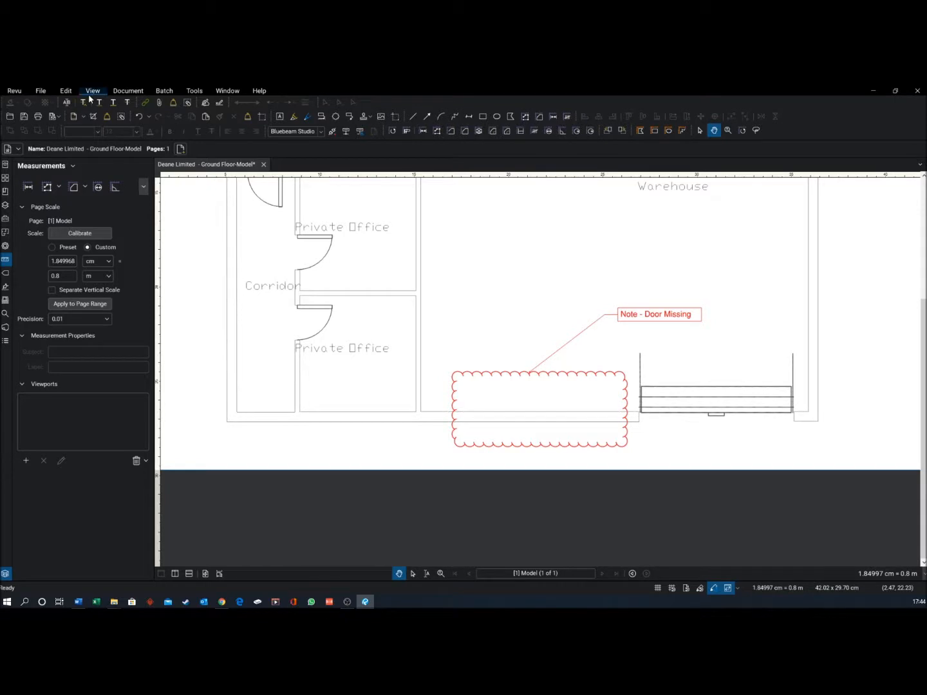
pyautogui.click(41, 91)
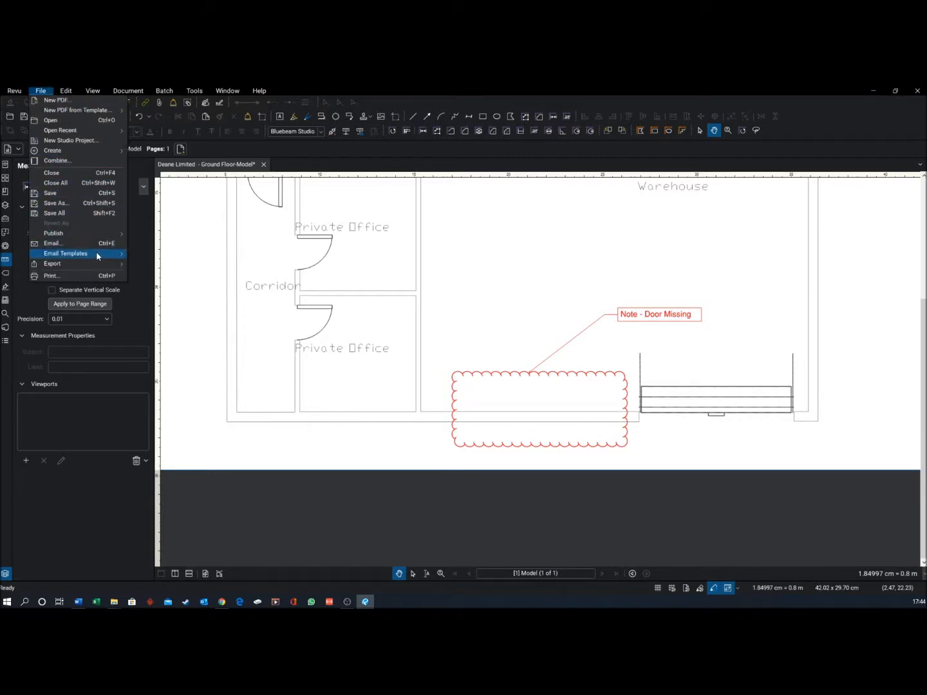
pyautogui.moveTo(97, 255)
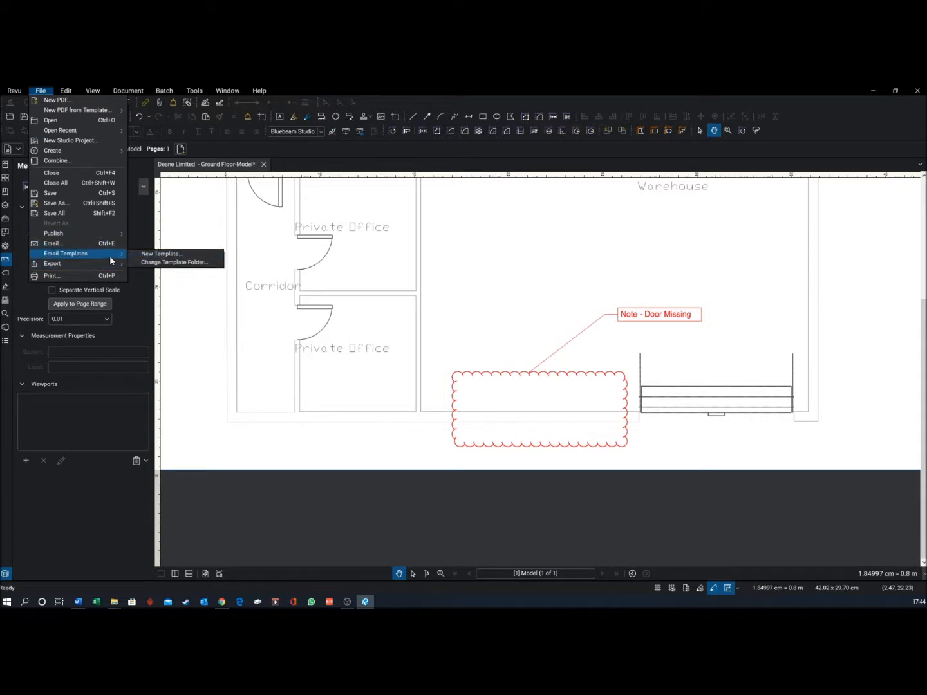
pyautogui.click(244, 367)
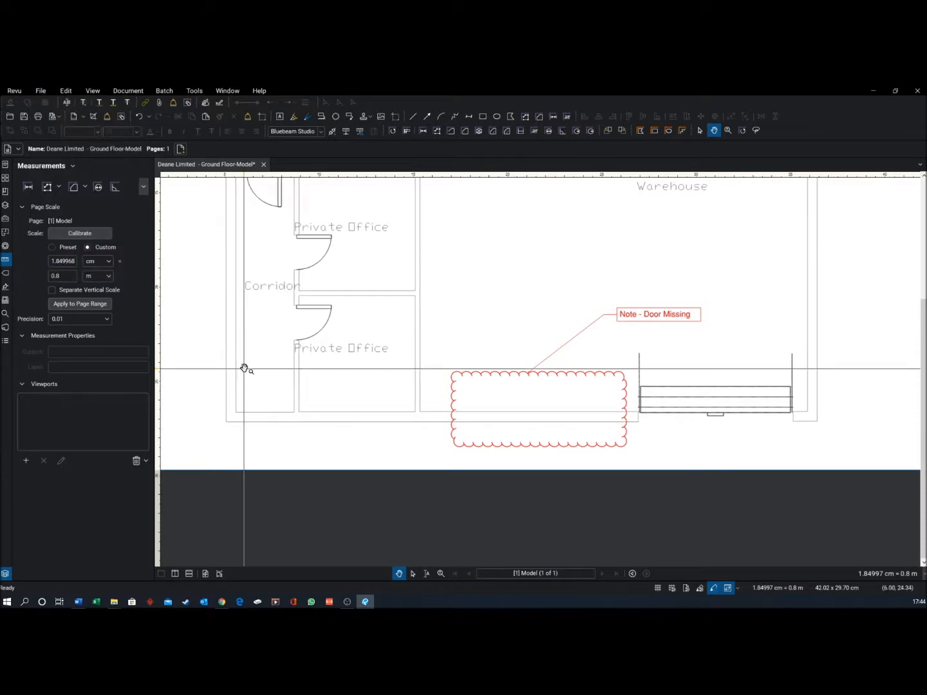
# Delete the red revision cloud on the warehouse's lower wall and its "Note - Door Missing" call-out.
pyautogui.click(462, 376)
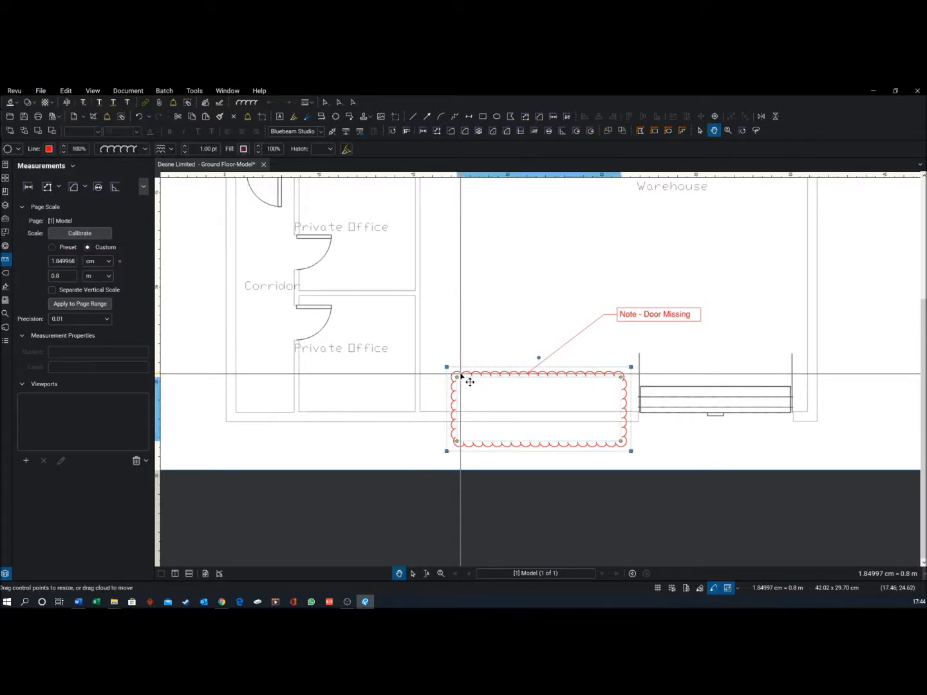
pyautogui.press('Delete')
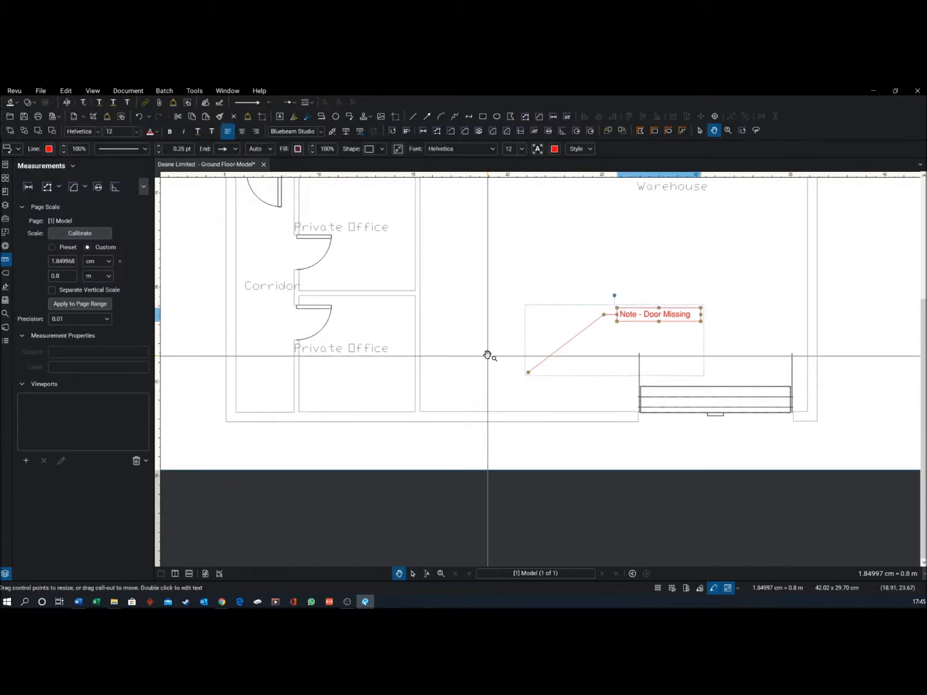
pyautogui.press('Delete')
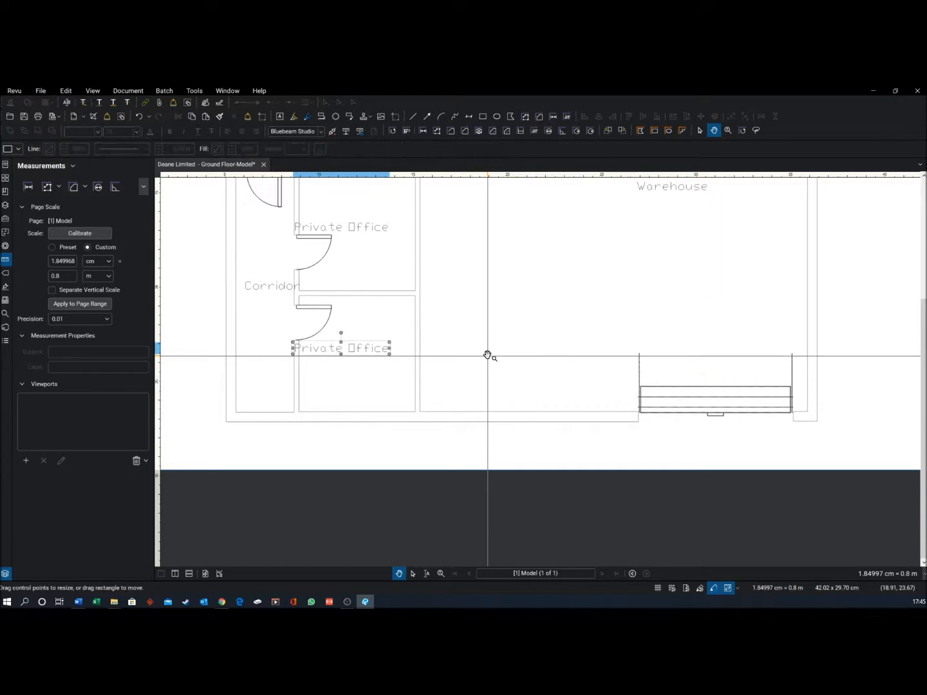
# Draw a rectangular Cloud+ over the warehouse's lower wall beside the private office, with a call-out above it reading "Door Missing".
pyautogui.click(321, 117)
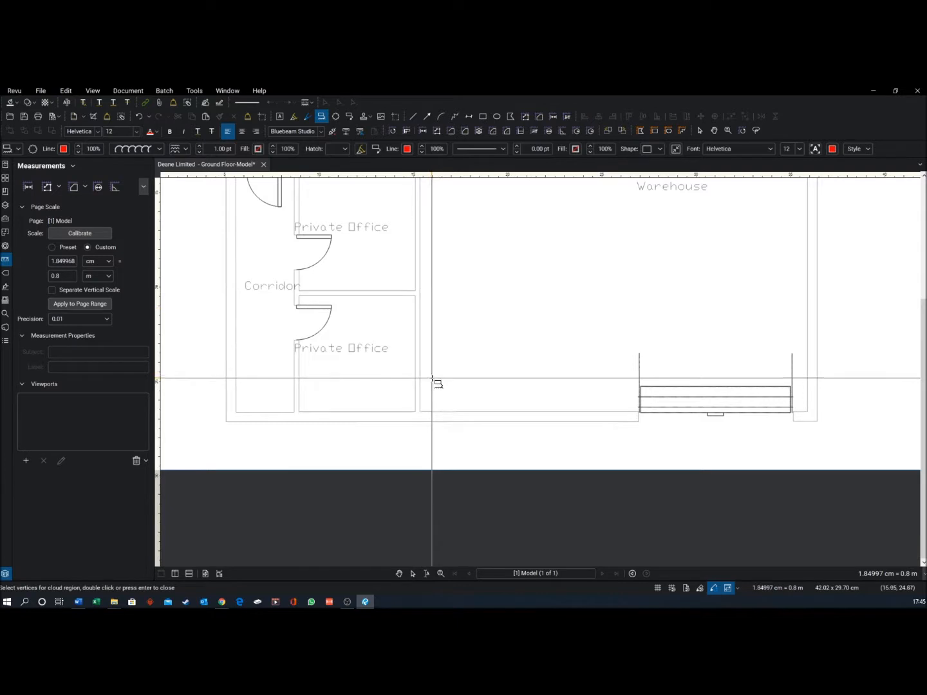
pyautogui.click(429, 421)
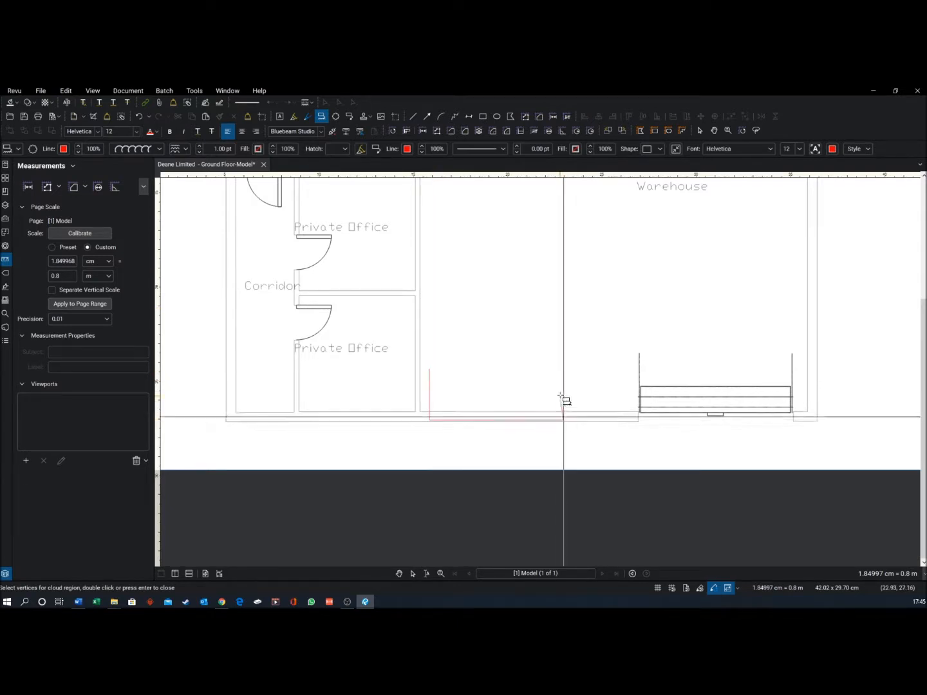
pyautogui.click(563, 369)
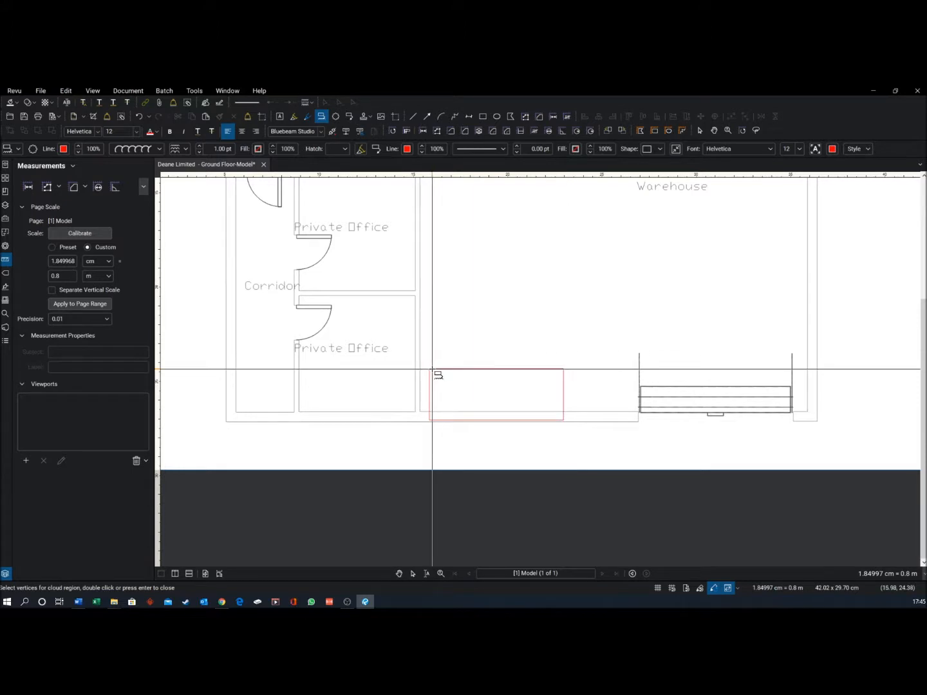
pyautogui.click(473, 324)
pyautogui.write('Door Missing')
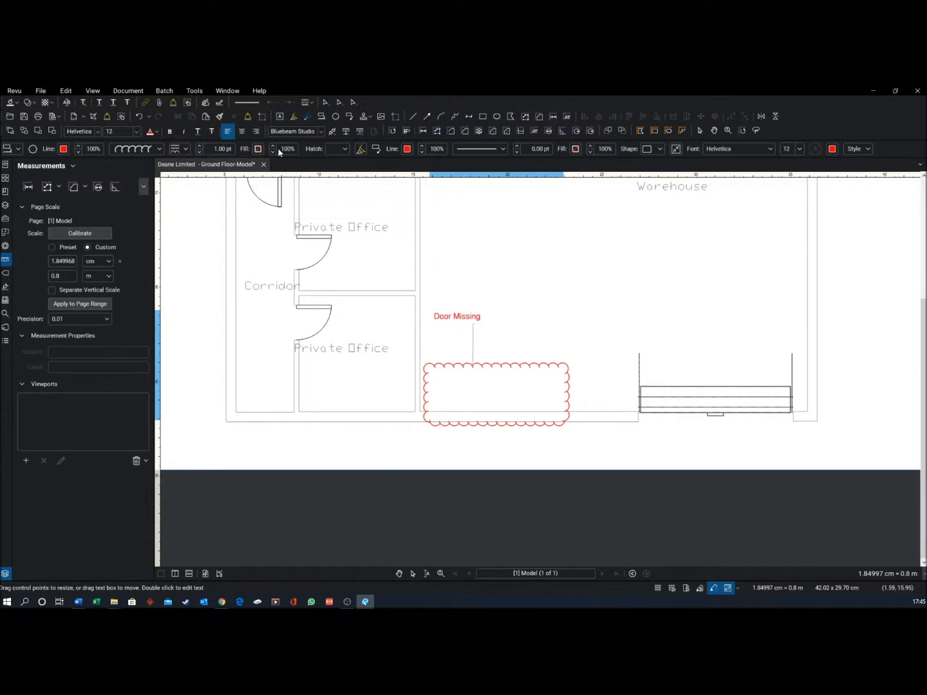
# Set the line width of the "Door Missing" call-out to 0.25 pt and leave the cloud tool.
pyautogui.click(517, 148)
pyautogui.click(517, 151)
pyautogui.press('k')
pyautogui.click(534, 222)
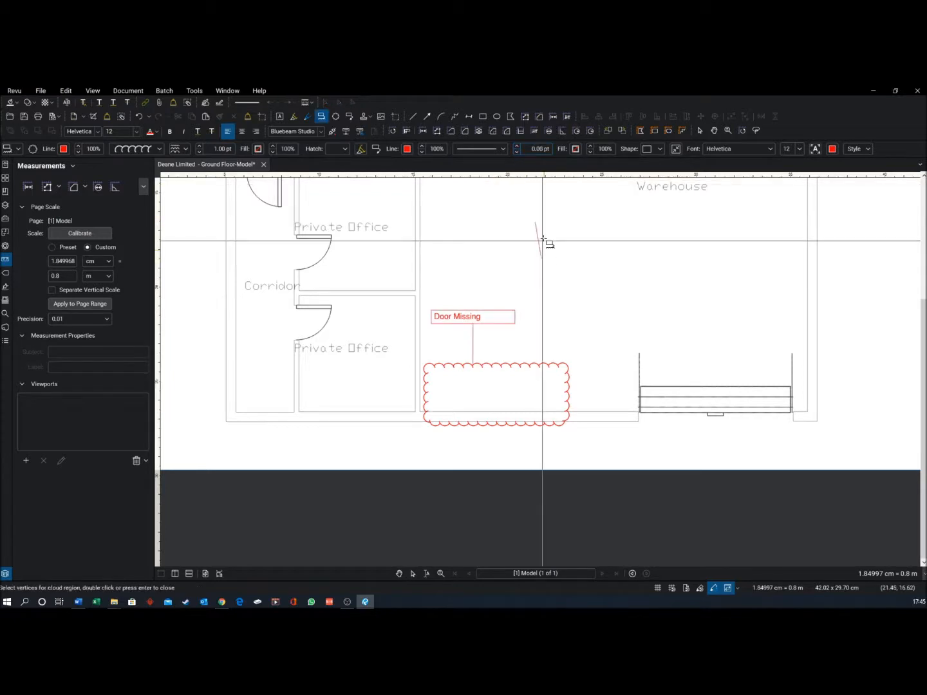
pyautogui.rightClick(543, 231)
pyautogui.press('Escape')
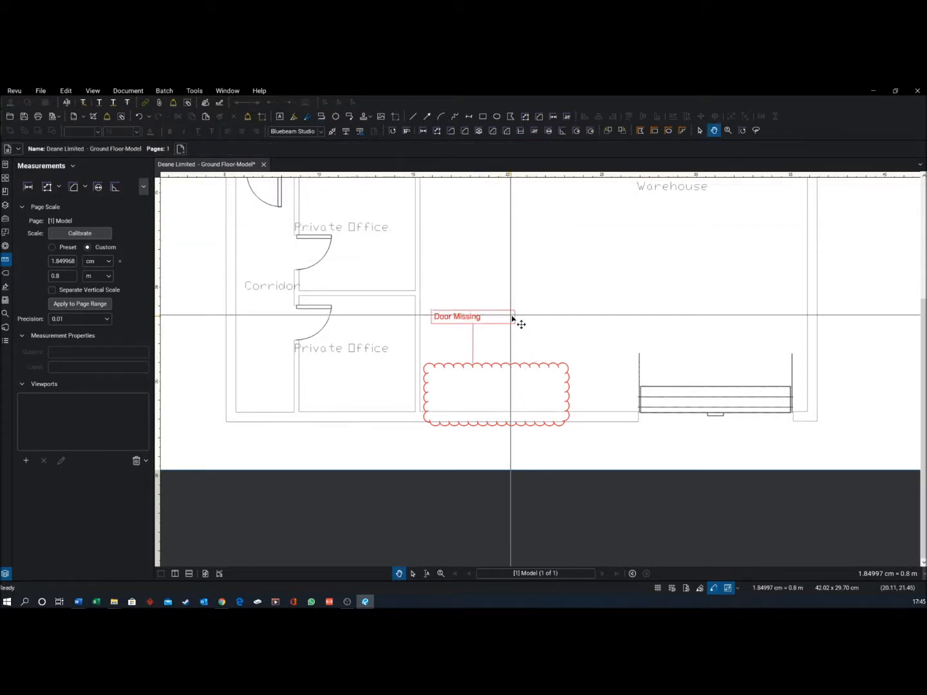
# Try the Dashed 2 line style on the outline around the missing door and restore the Cloud style.
pyautogui.click(513, 318)
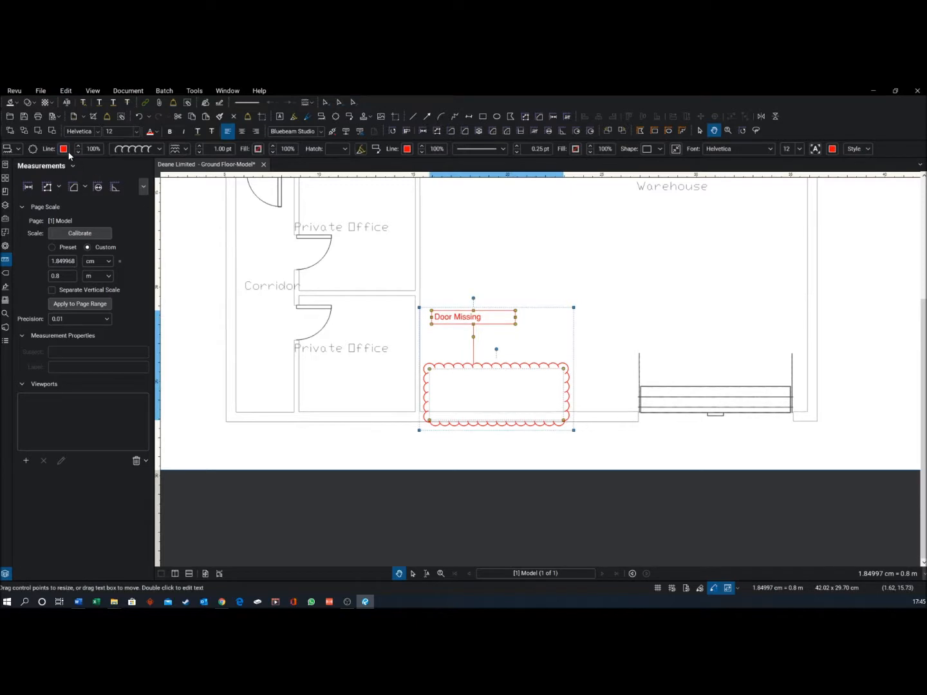
pyautogui.click(140, 151)
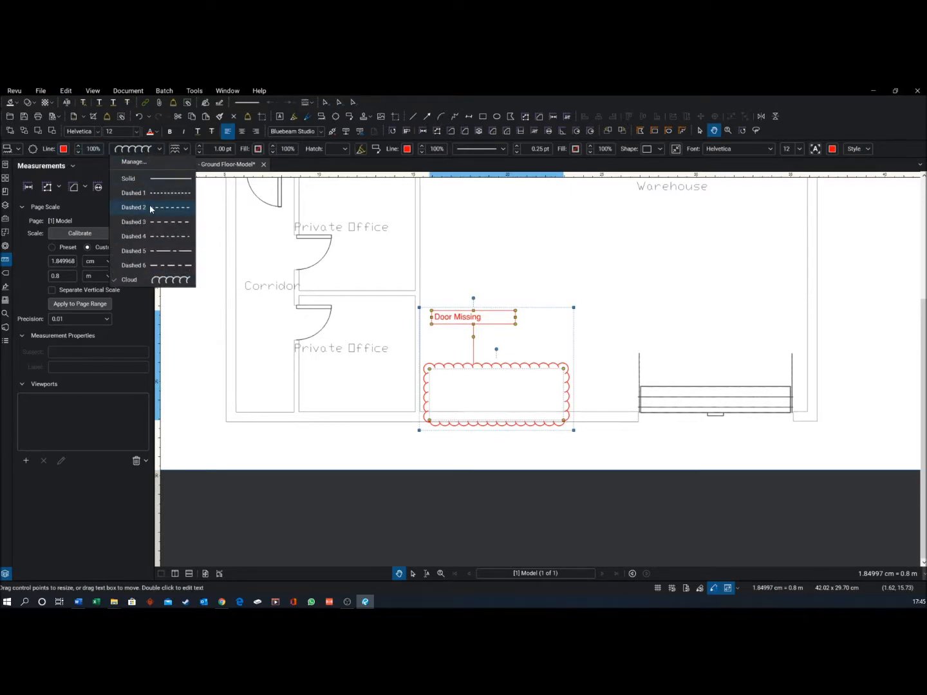
pyautogui.click(150, 206)
pyautogui.click(141, 151)
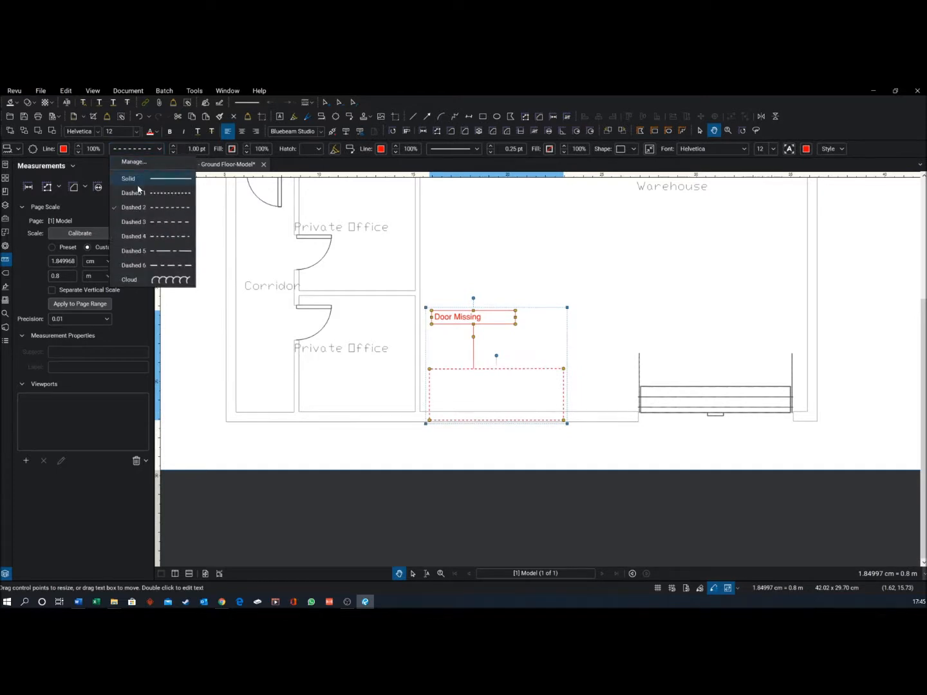
pyautogui.click(162, 279)
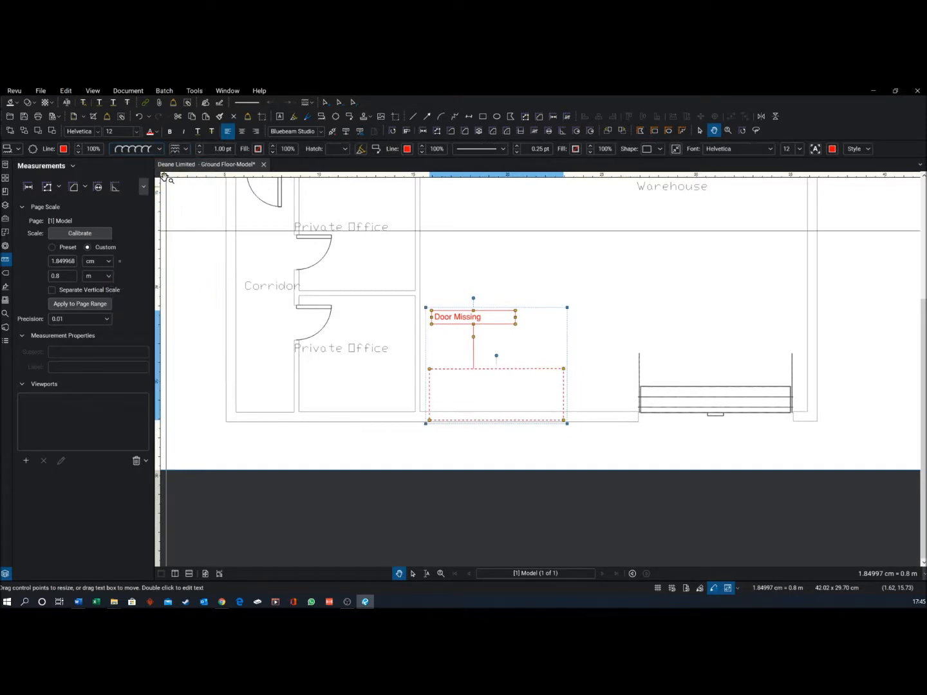
pyautogui.click(186, 150)
pyautogui.click(186, 149)
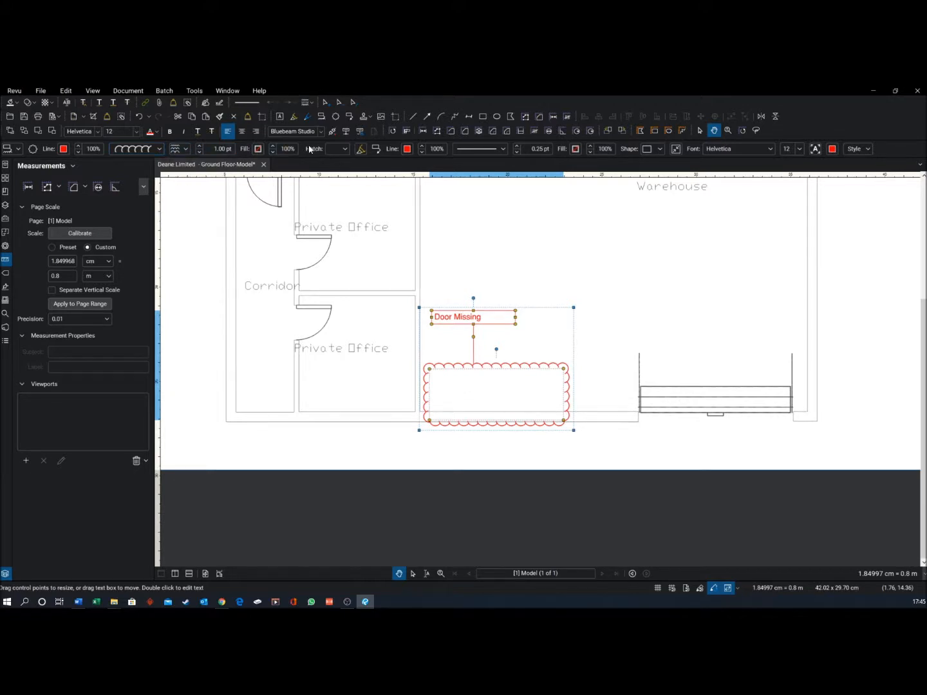
# Try the Diagonal Down hatch inside the cloud, and delete the cloud together with its "Door Missing" call-out.
pyautogui.click(341, 151)
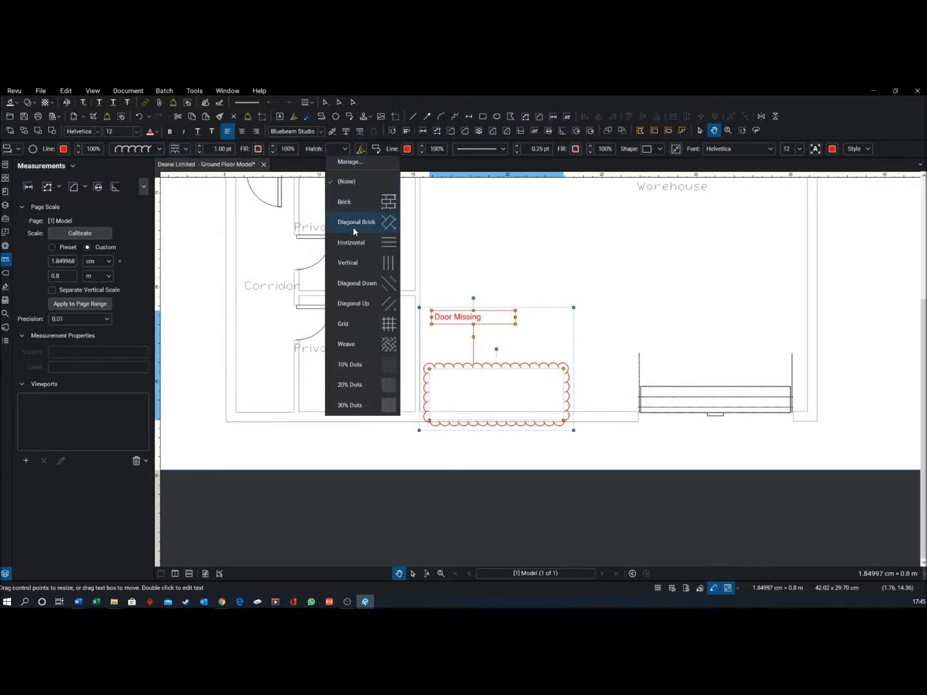
pyautogui.click(358, 282)
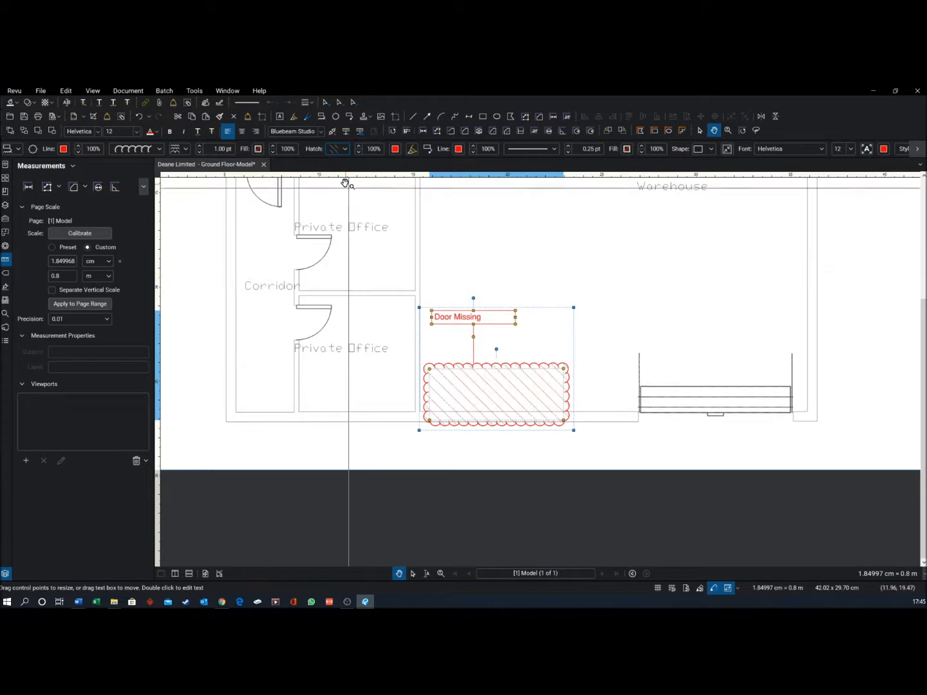
pyautogui.click(342, 149)
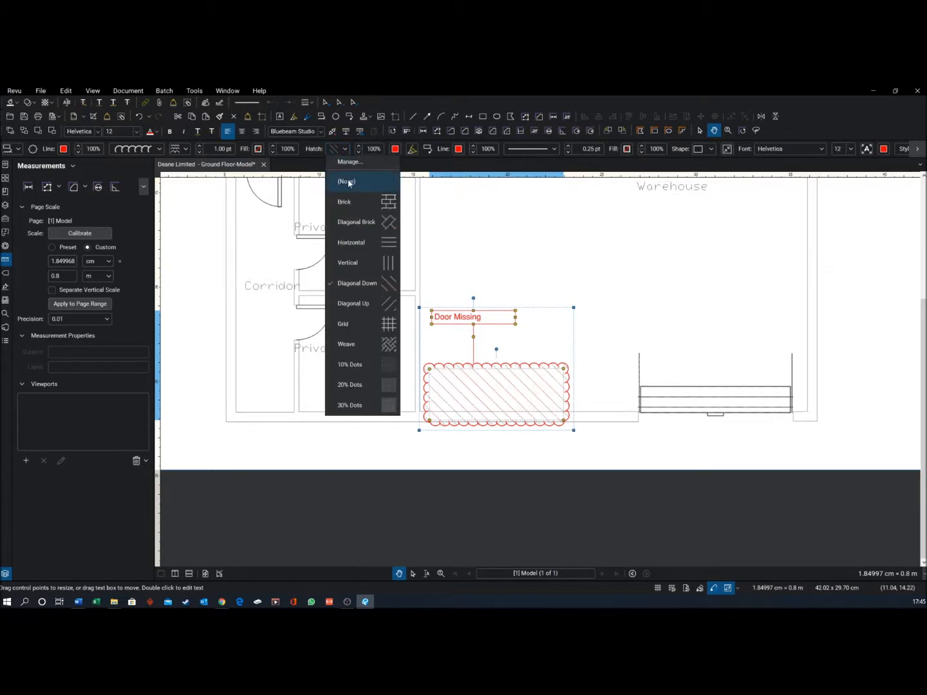
pyautogui.click(347, 181)
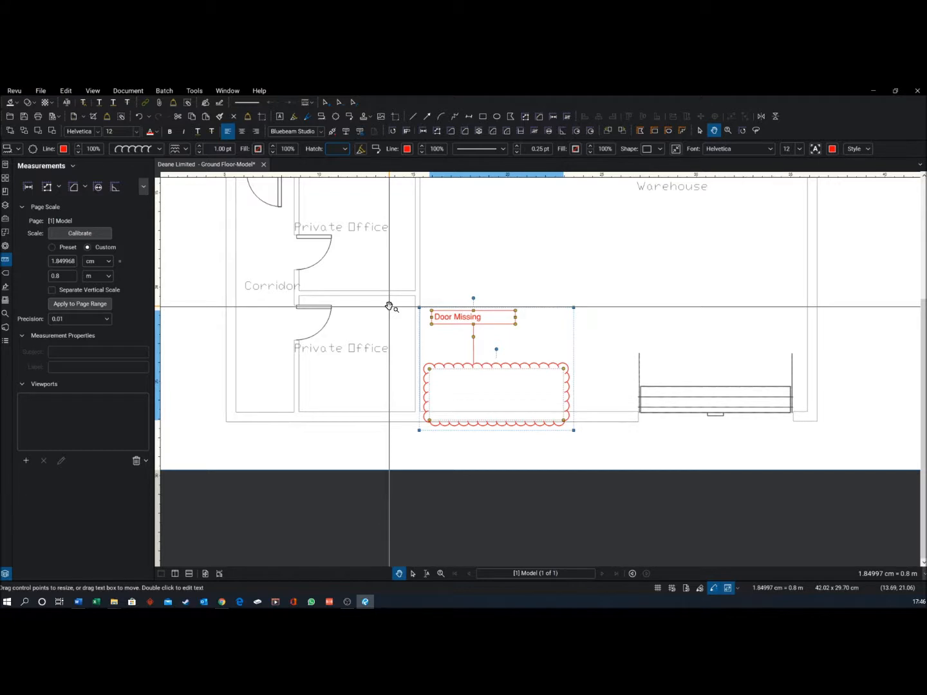
pyautogui.press('Delete')
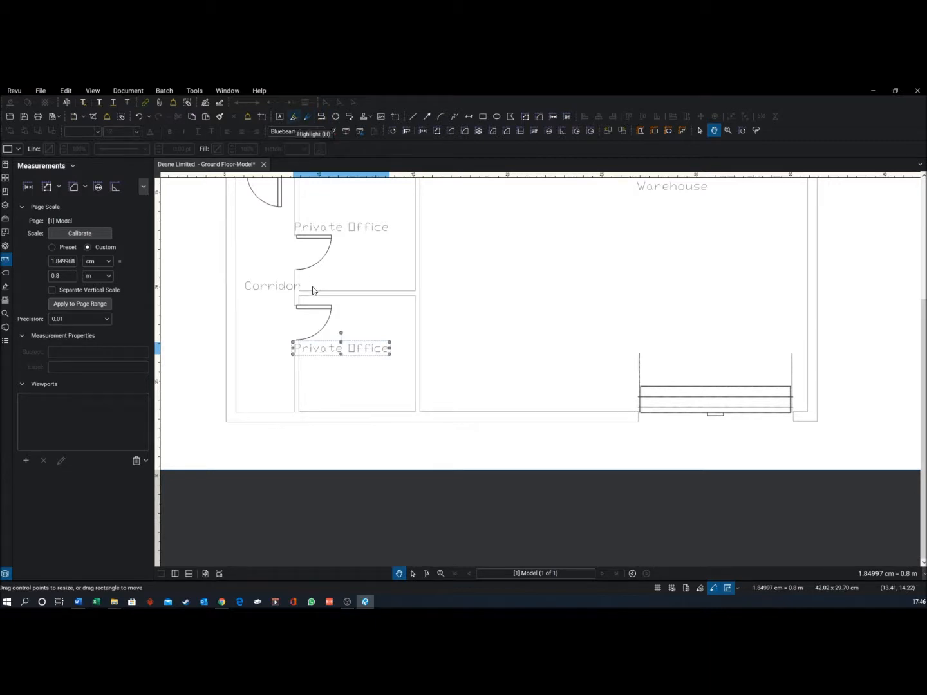
# Highlight the lower "Private Office" label in yellow and draw a freehand yellow highlighter loop around the large shutter door.
pyautogui.click(295, 119)
pyautogui.moveTo(293, 347); pyautogui.dragTo(373, 346)
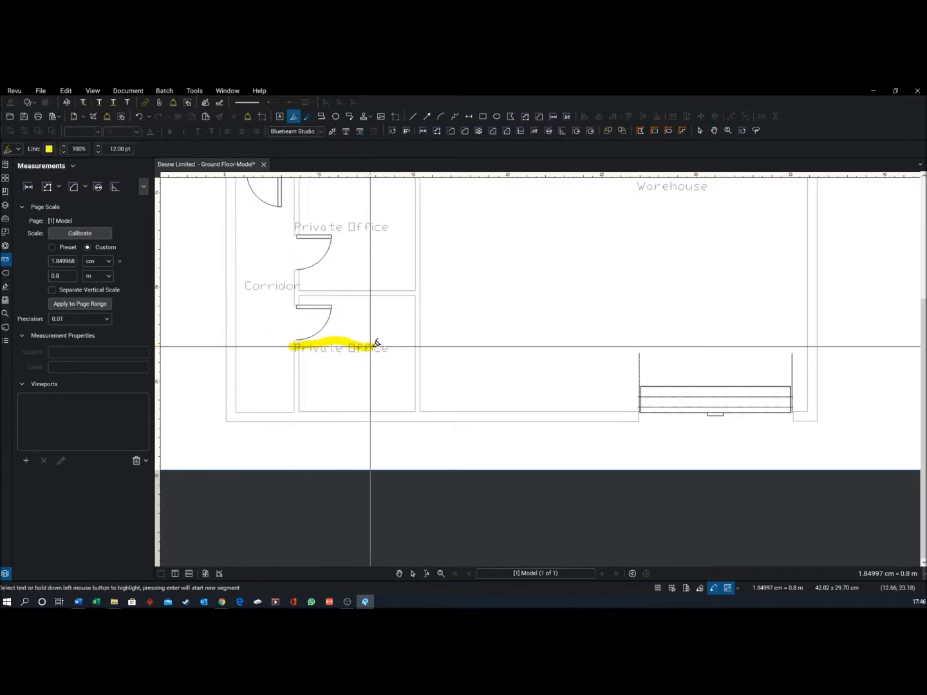
pyautogui.moveTo(783, 339)
pyautogui.mouseDown()
pyautogui.moveTo(553, 387)
pyautogui.moveTo(779, 341)
pyautogui.mouseUp()
pyautogui.scroll(-4, 594, 361)
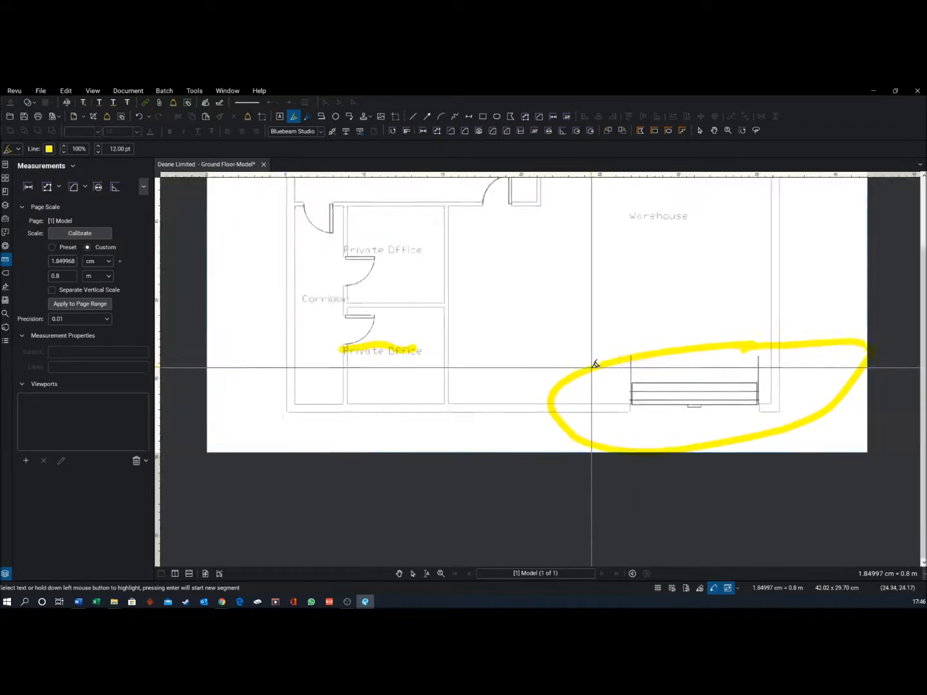
pyautogui.scroll(2, 547, 270)
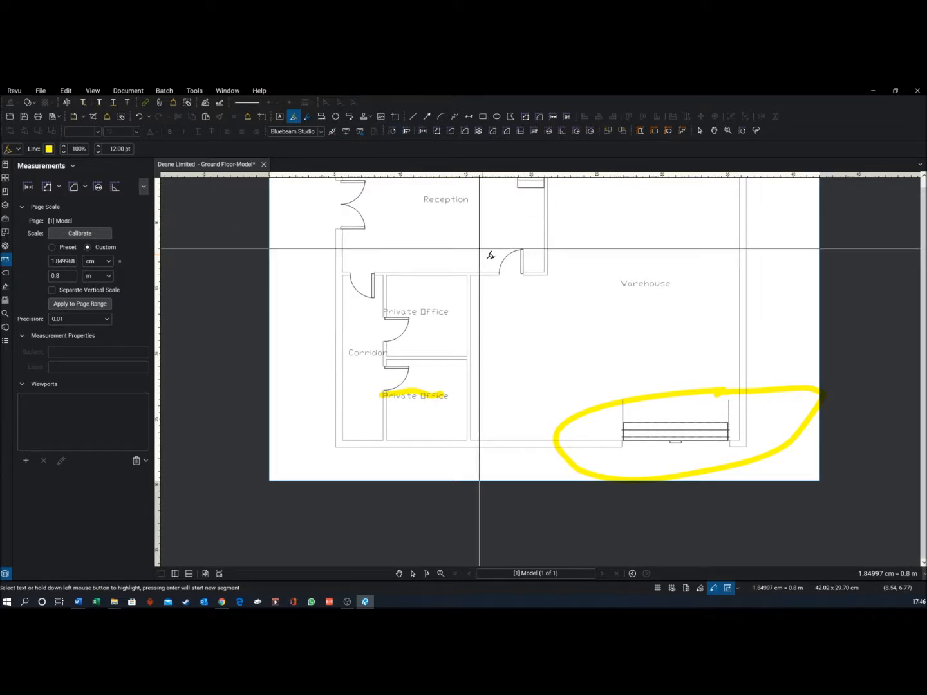
pyautogui.scroll(1, 526, 291)
pyautogui.scroll(-3, 525, 288)
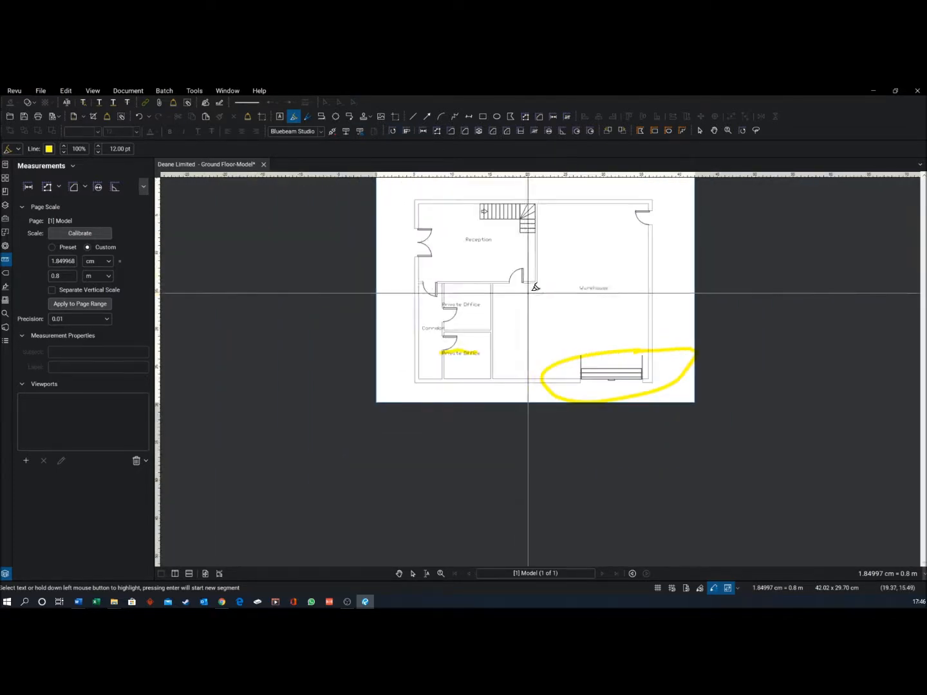
pyautogui.scroll(2, 545, 198)
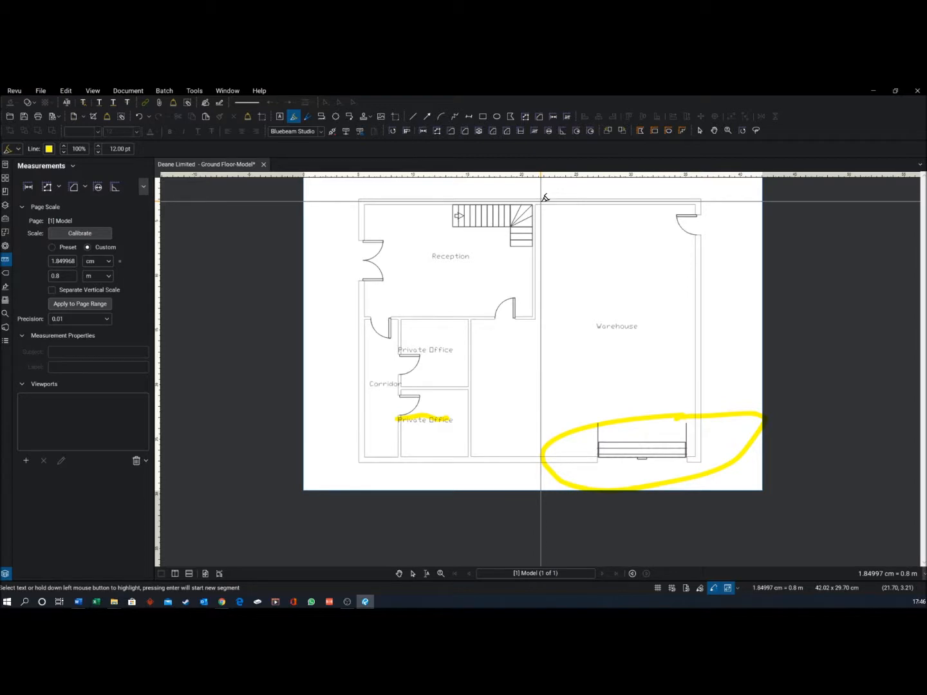
pyautogui.press('Escape')
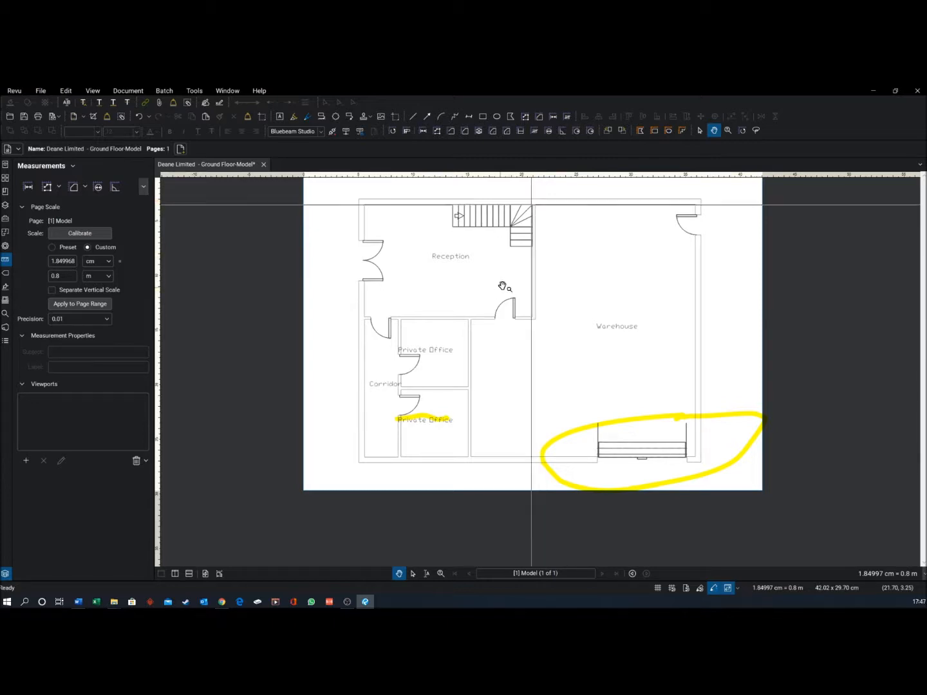
# Try the ForReview stamp near the lower-left corner of the floor plan, inspect it up close and undo its placement.
pyautogui.rightClick(474, 290)
pyautogui.click(448, 289)
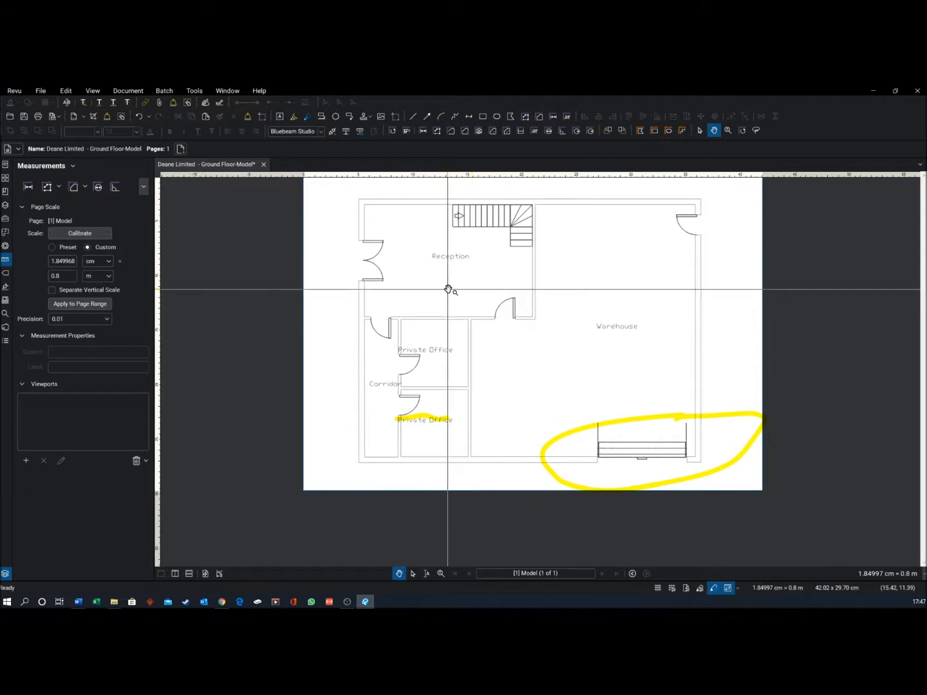
pyautogui.click(370, 117)
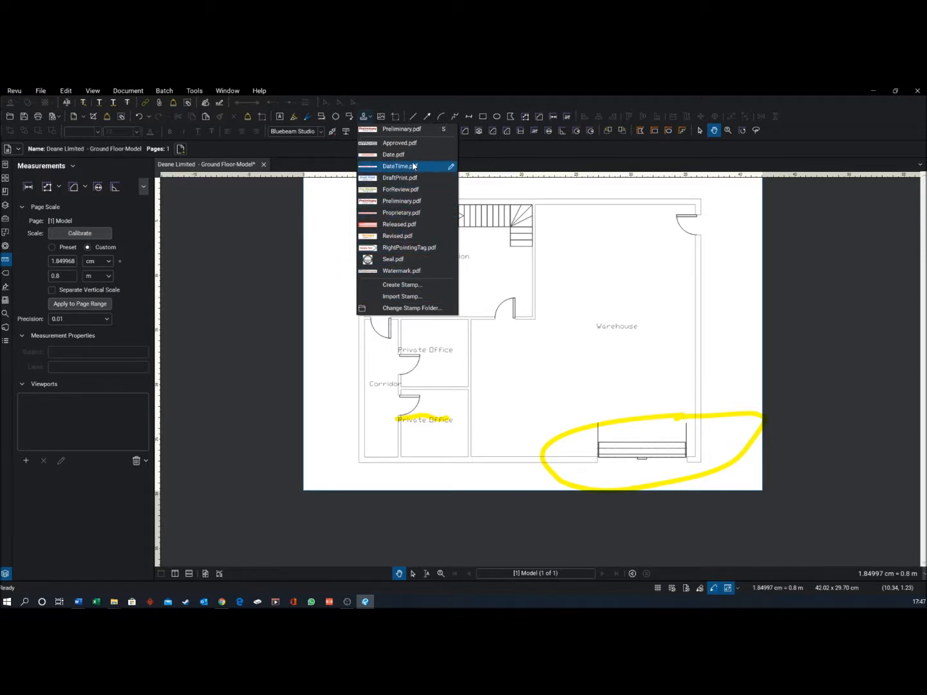
pyautogui.click(412, 190)
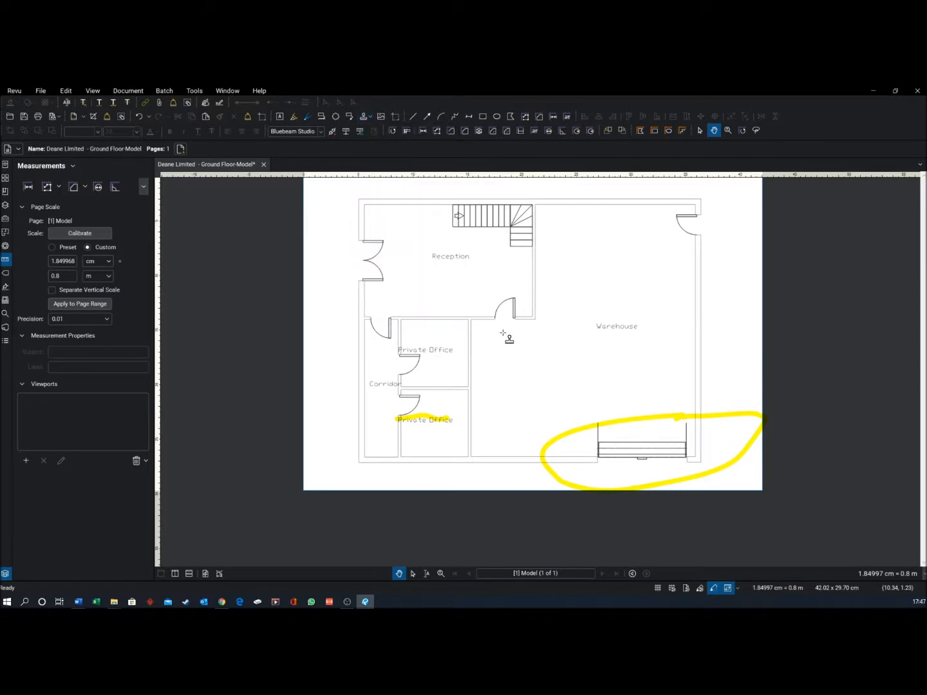
pyautogui.click(344, 456)
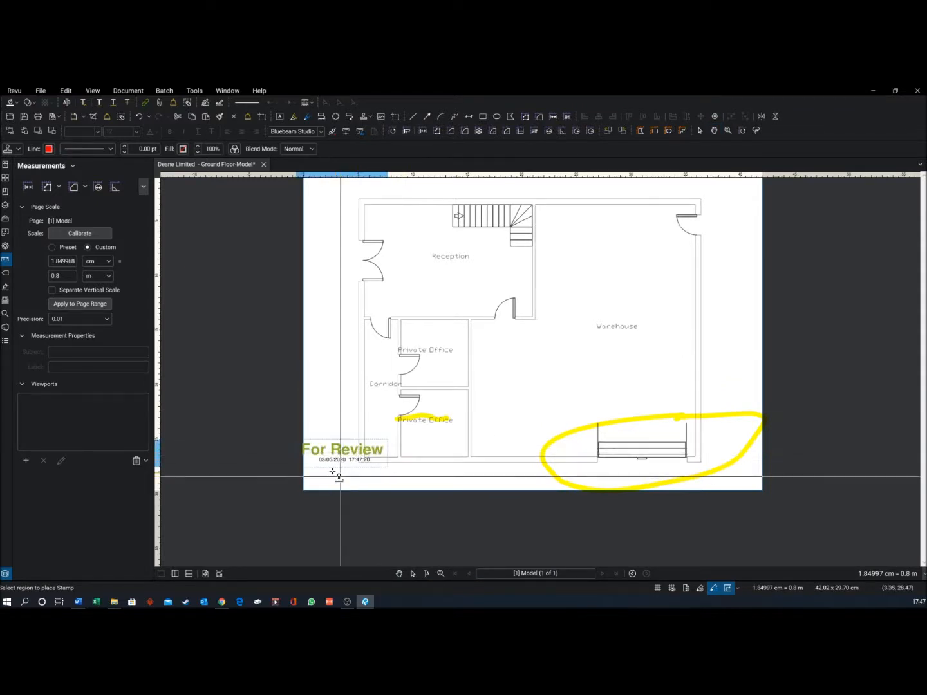
pyautogui.scroll(6, 360, 470)
pyautogui.scroll(-3, 360, 470)
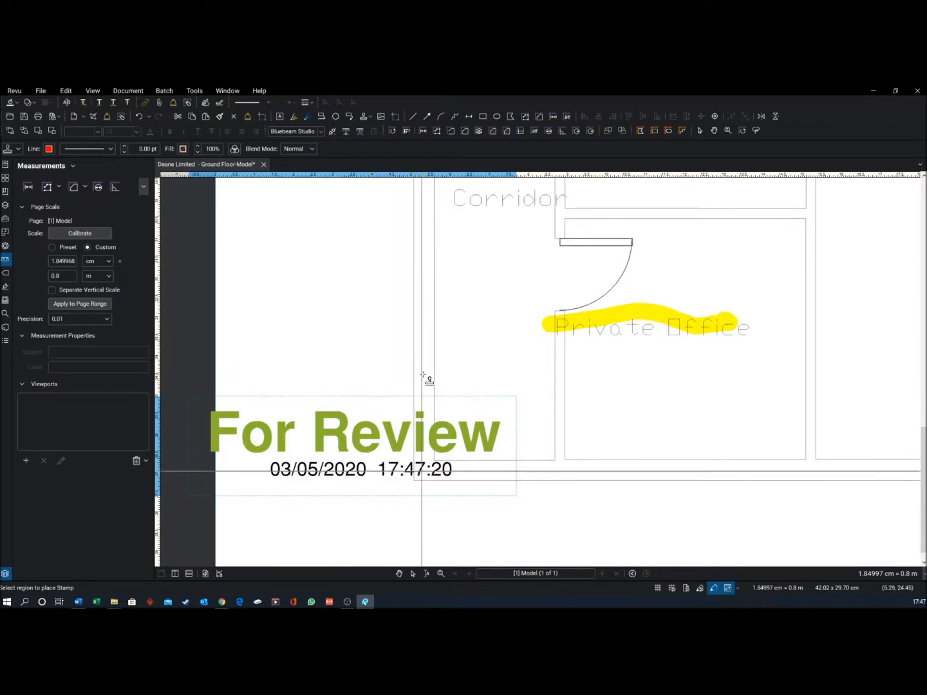
pyautogui.press('Escape')
pyautogui.click(406, 421)
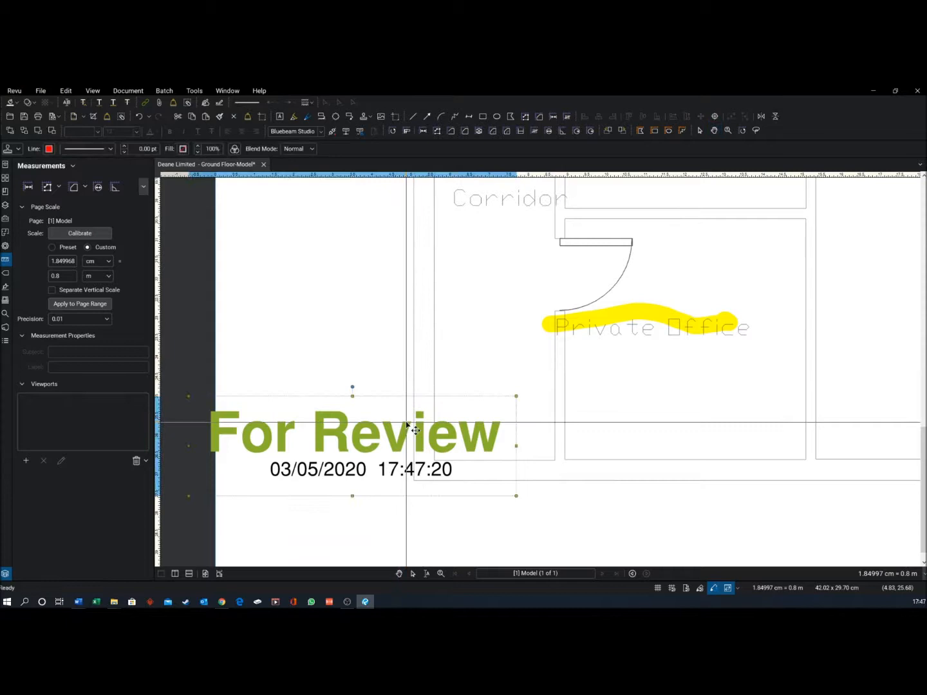
pyautogui.hotkey('ctrl', 'z')
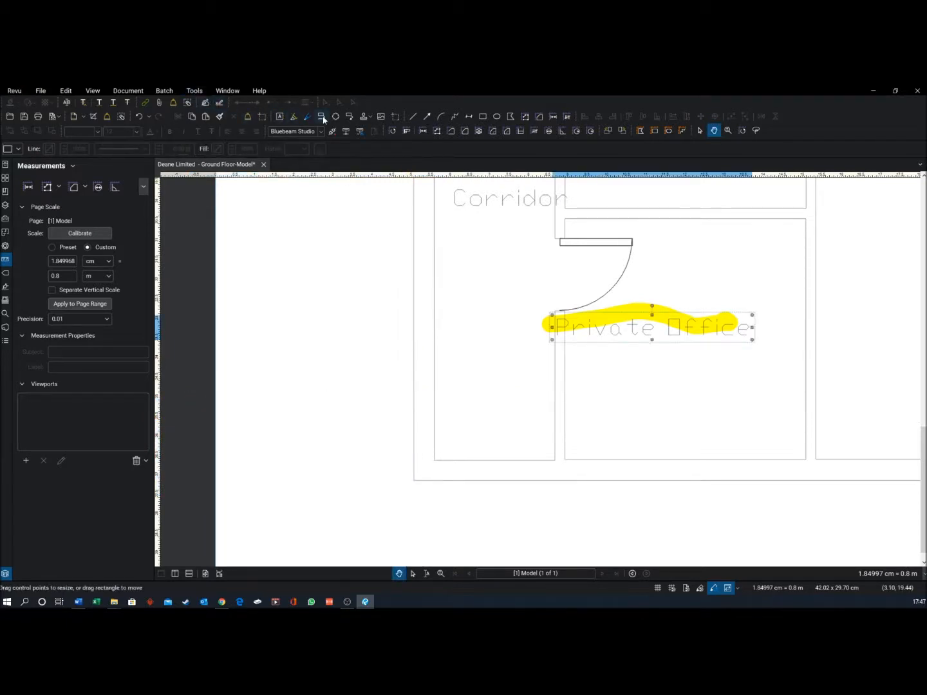
pyautogui.click(365, 117)
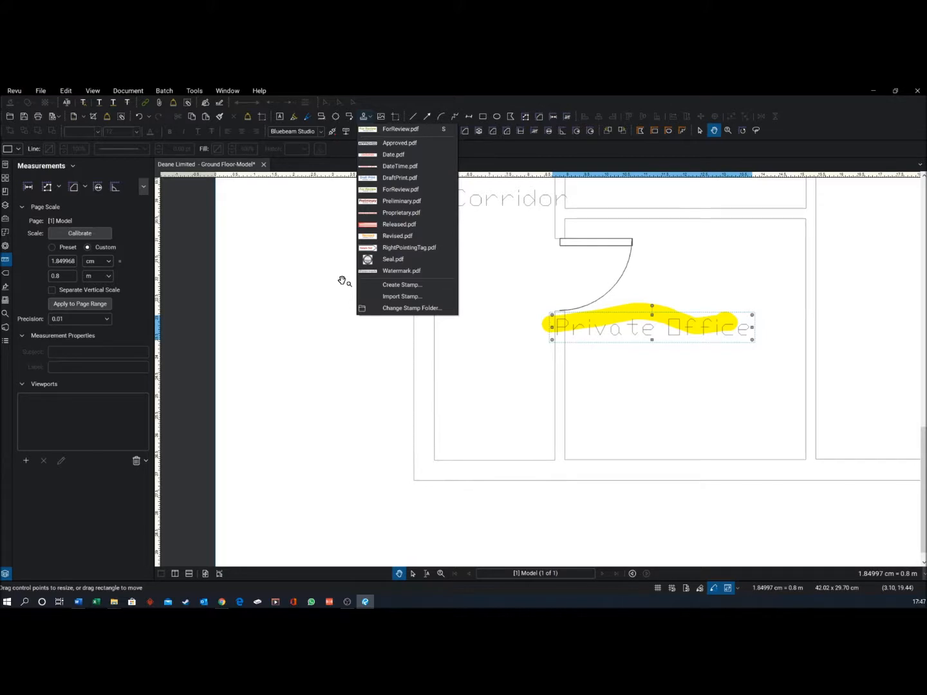
pyautogui.click(342, 281)
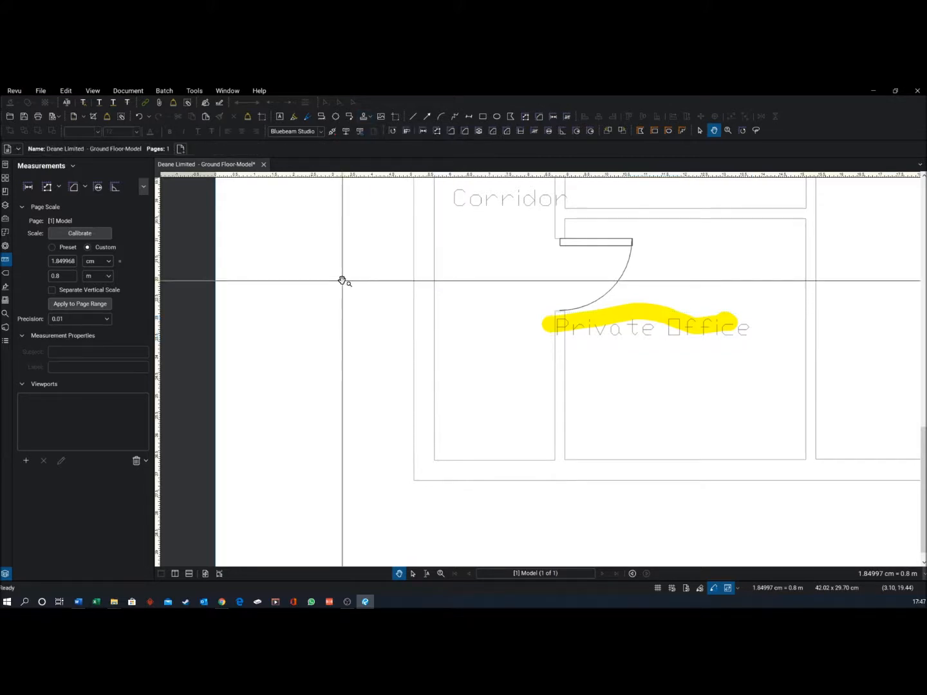
pyautogui.scroll(-6, 371, 296)
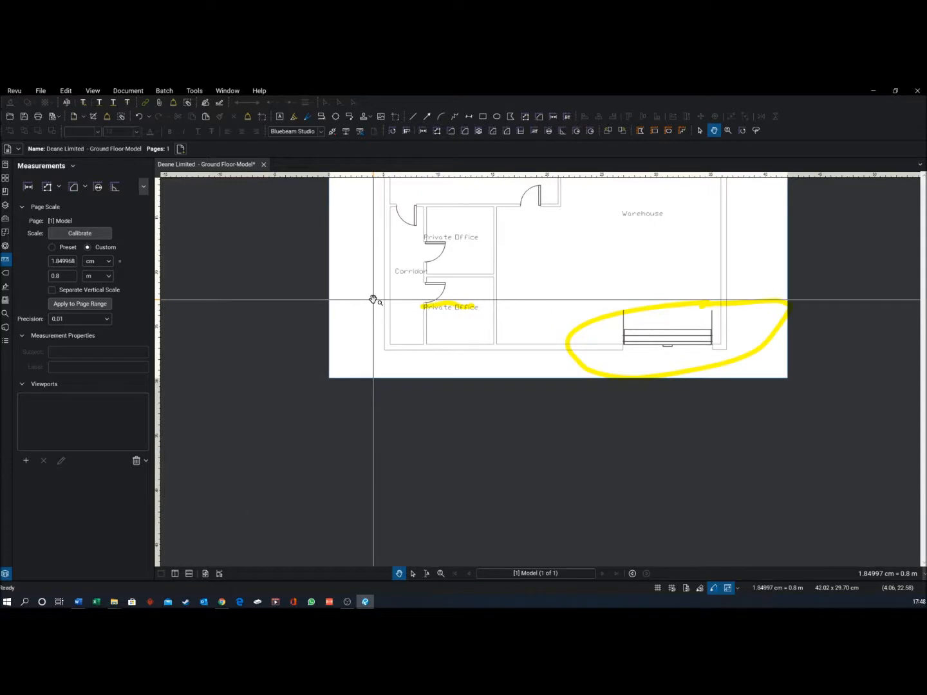
pyautogui.scroll(-2, 406, 331)
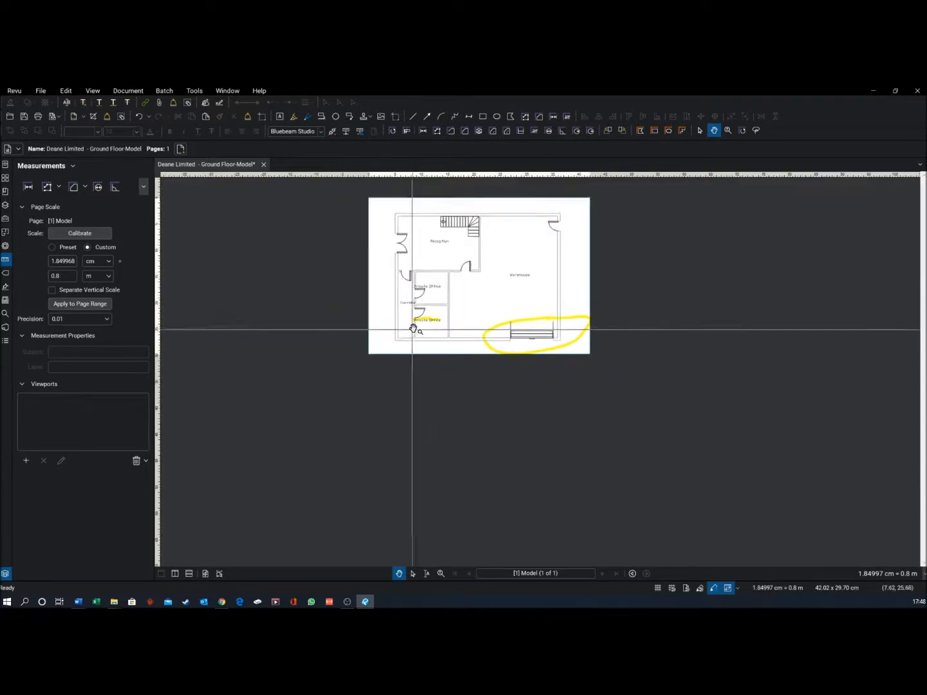
pyautogui.moveTo(438, 269); pyautogui.dragTo(424, 306)
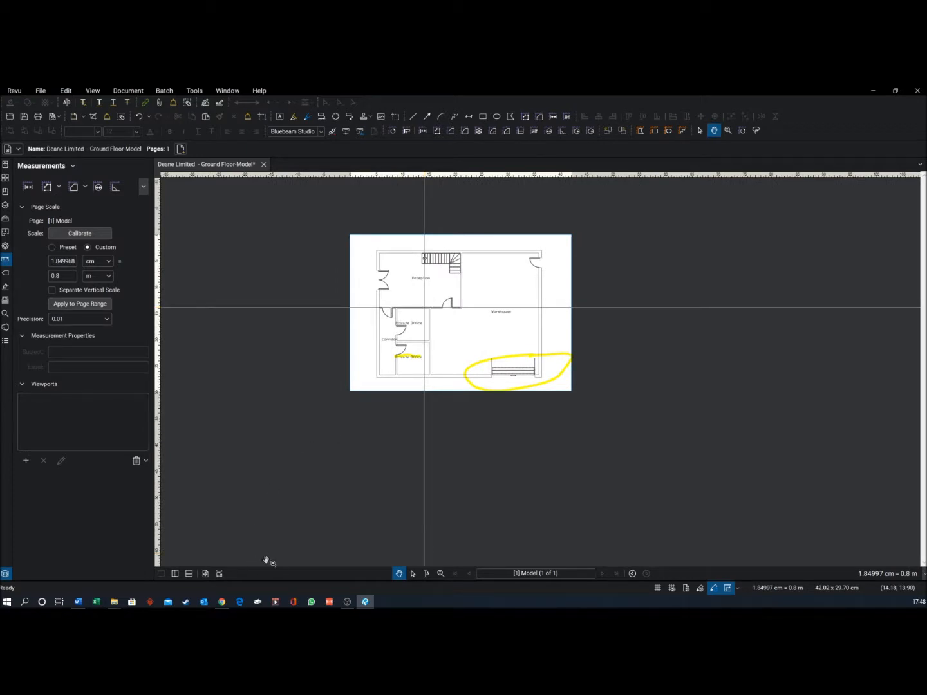
pyautogui.click(273, 581)
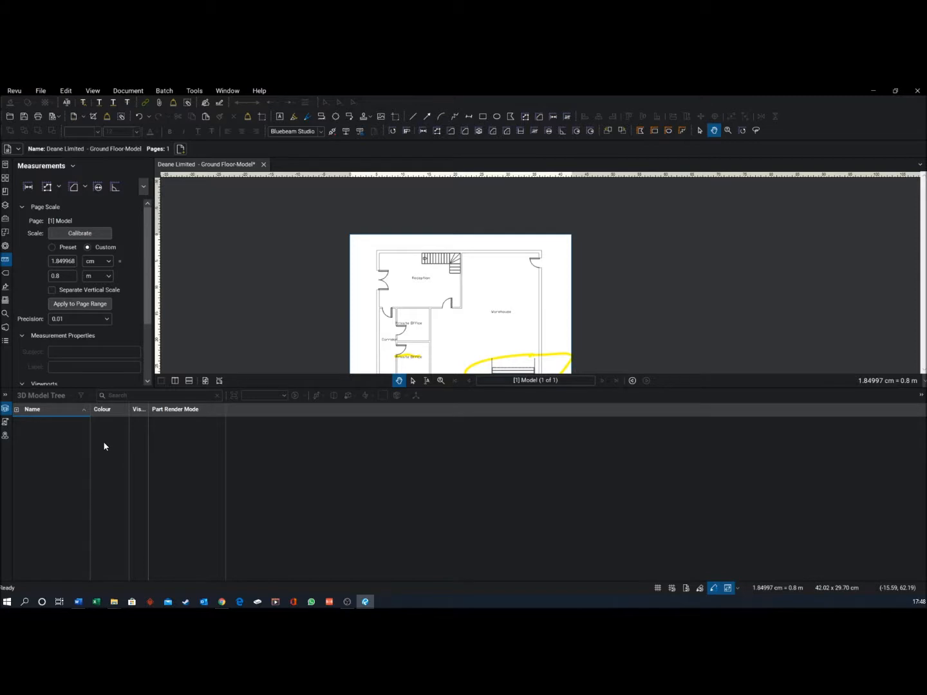
pyautogui.click(220, 387)
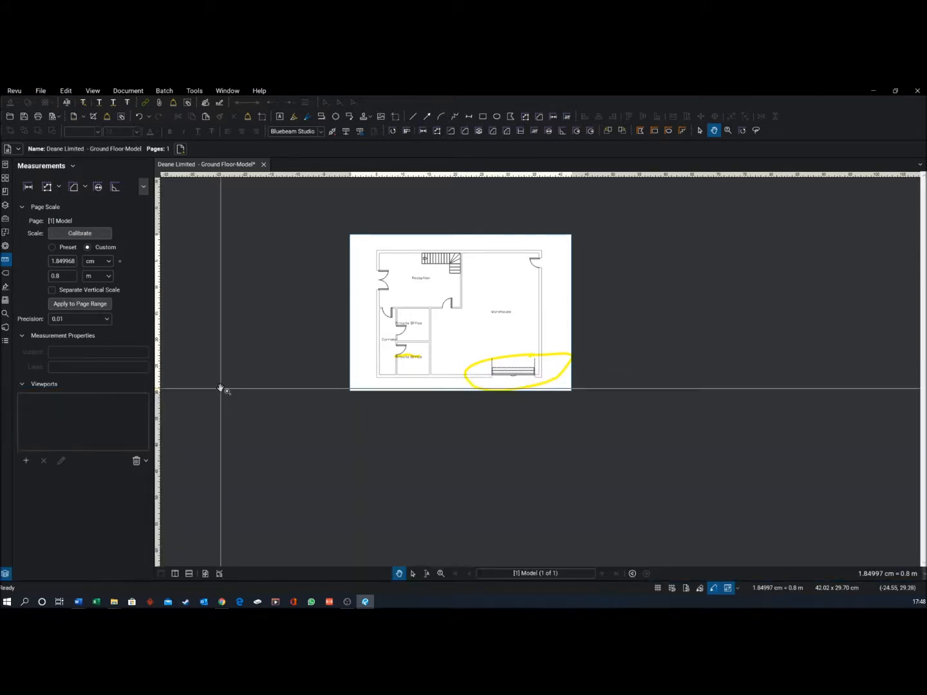
# Look over the recent files, bring up the Markups List and hide and show the plan's markups.
pyautogui.click(7, 168)
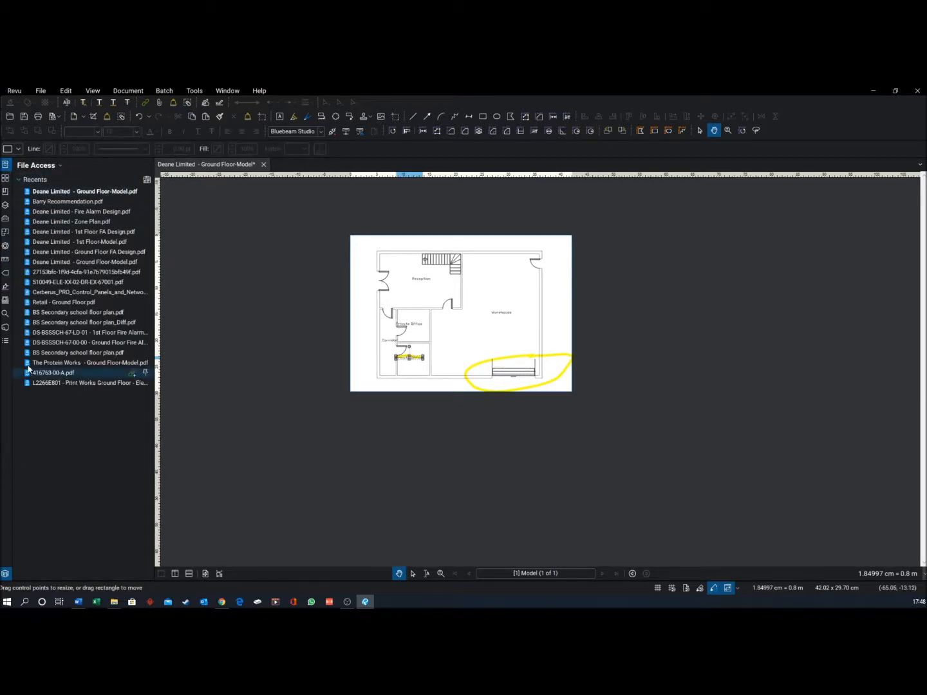
pyautogui.click(5, 341)
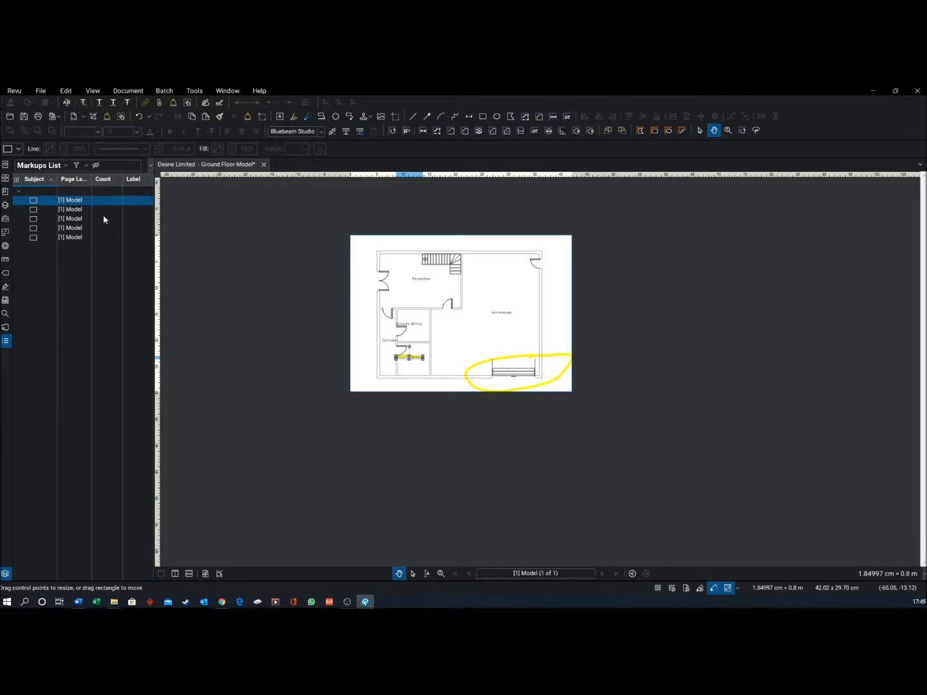
pyautogui.click(96, 167)
pyautogui.click(96, 166)
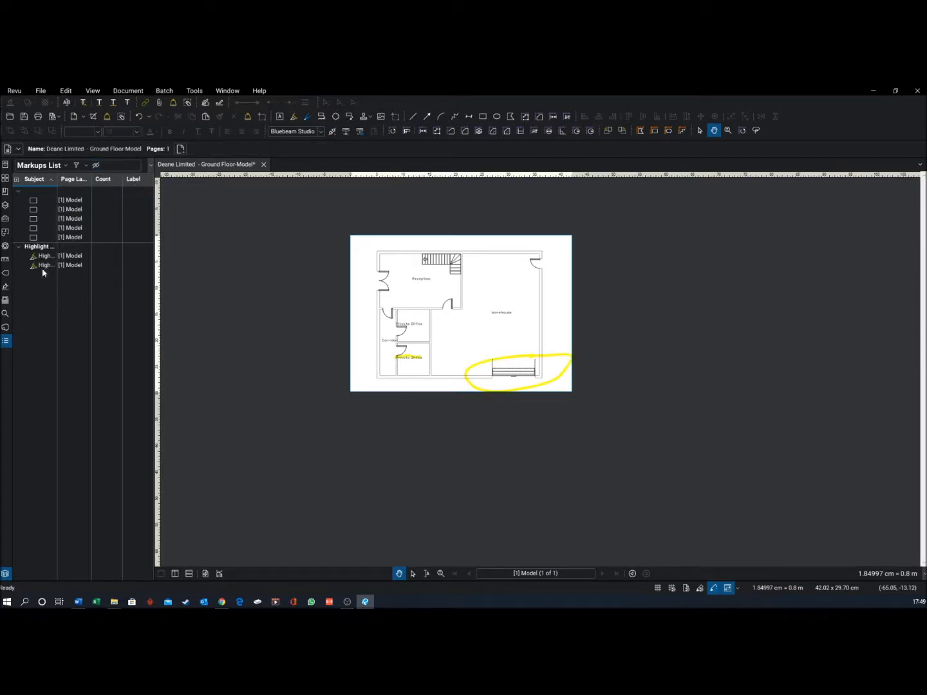
# Check which room labels on the plan match the unnamed Markups List entries by selecting them in the list and on the plan.
pyautogui.click(34, 202)
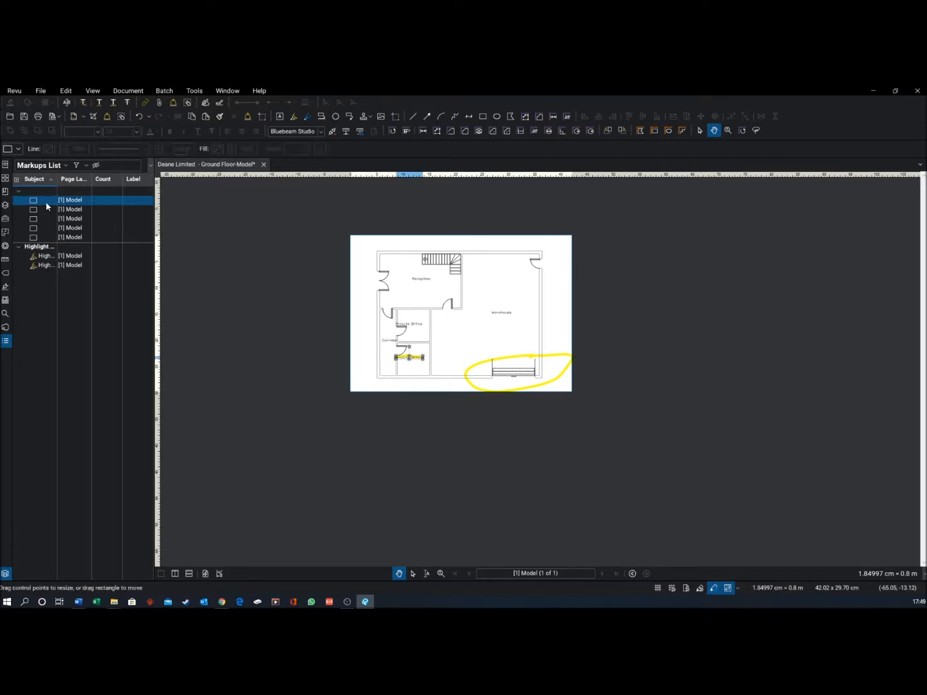
pyautogui.click(46, 209)
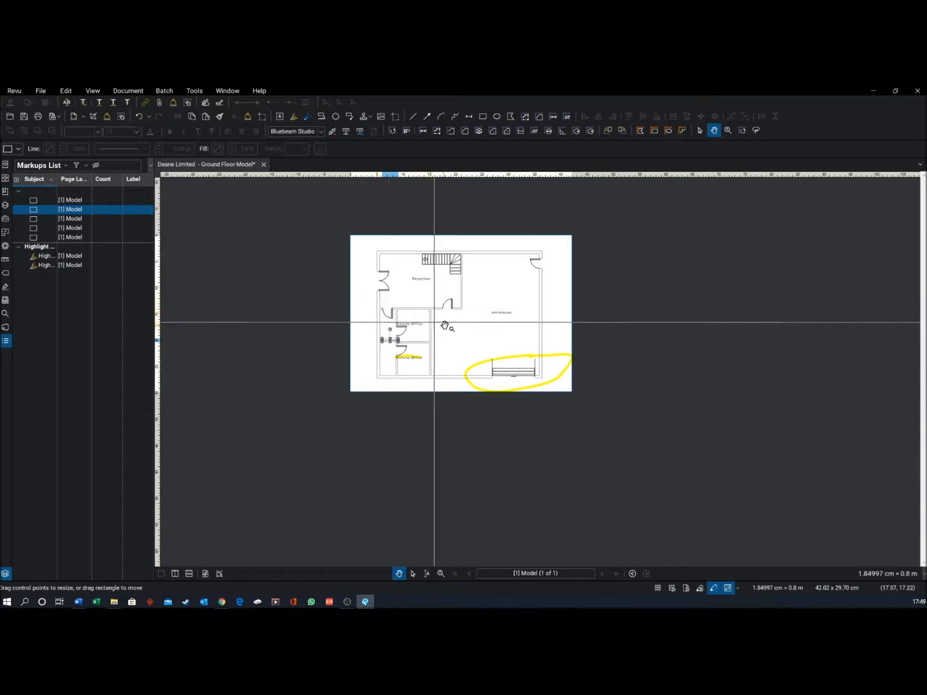
pyautogui.scroll(4, 502, 317)
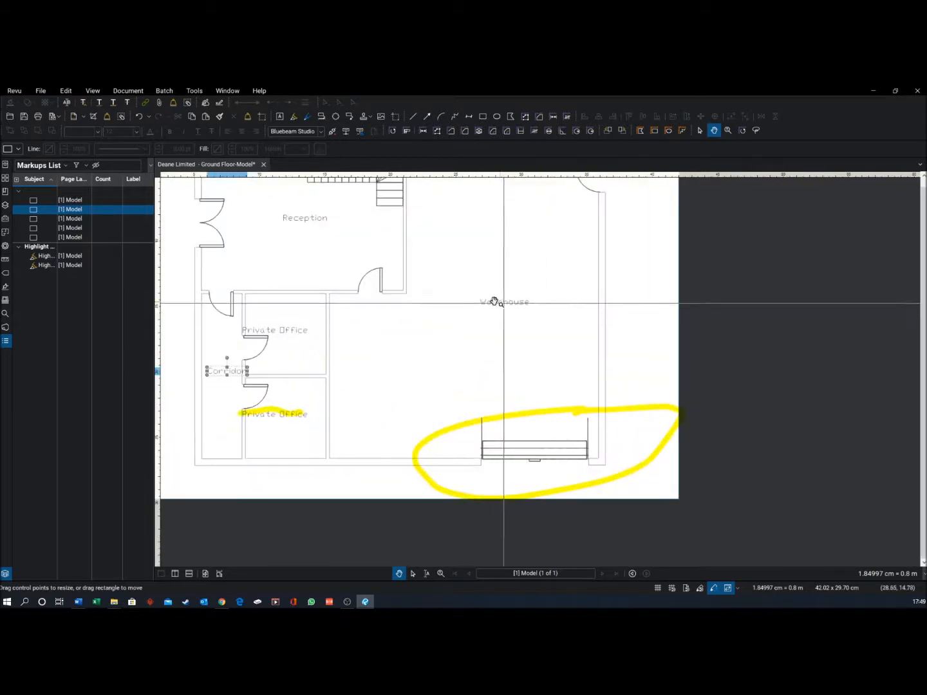
pyautogui.click(501, 301)
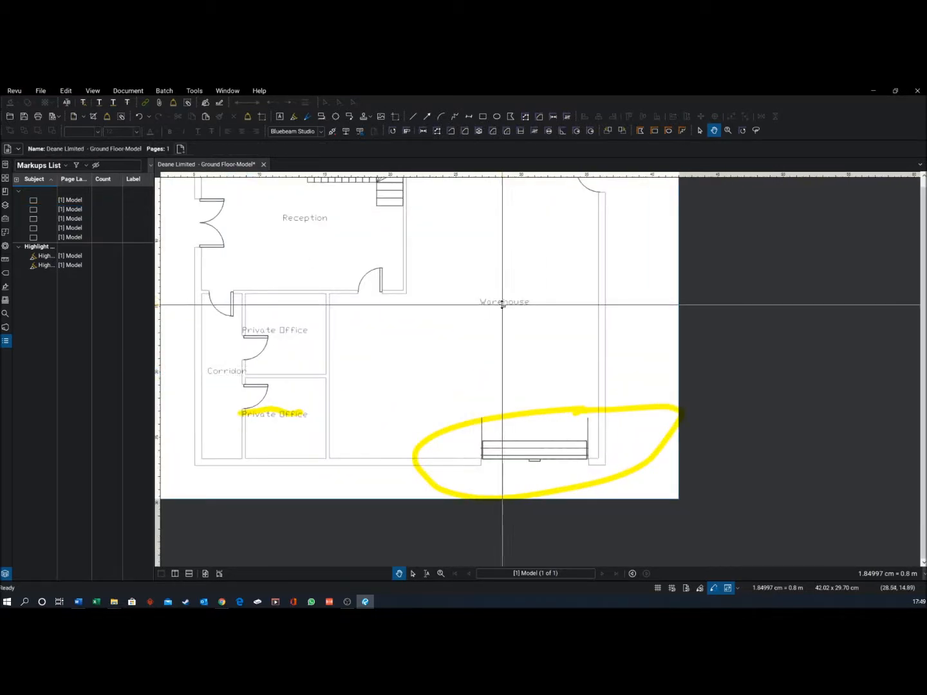
pyautogui.click(502, 301)
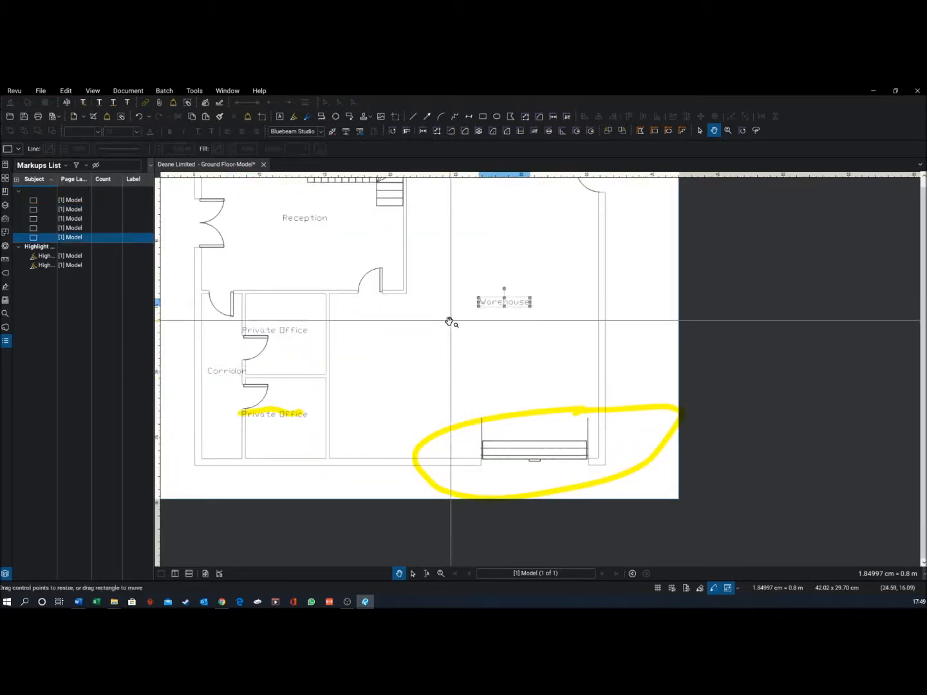
pyautogui.click(304, 331)
pyautogui.click(493, 304)
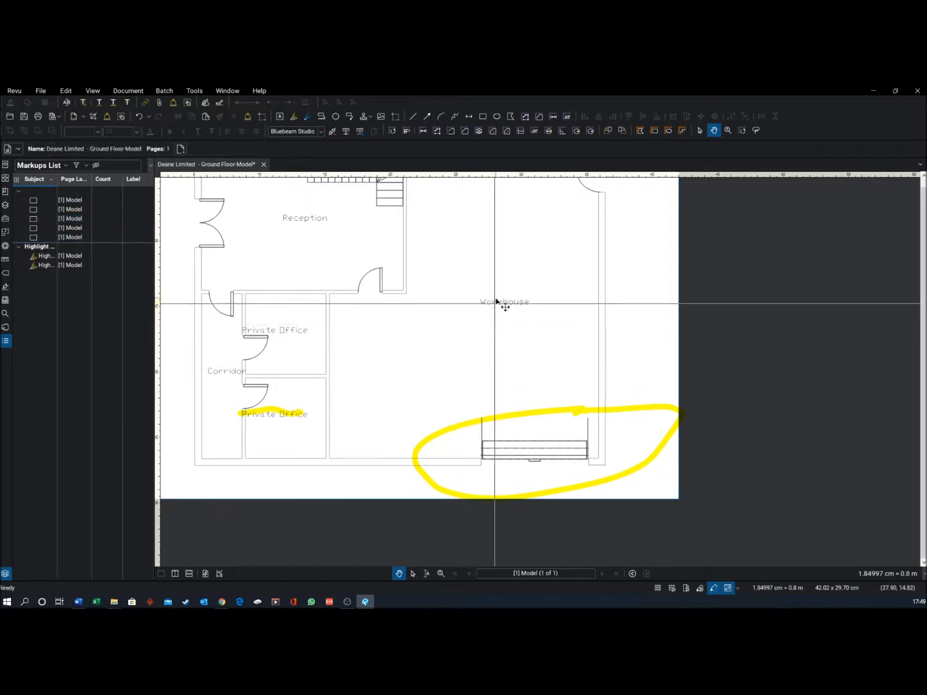
pyautogui.click(495, 302)
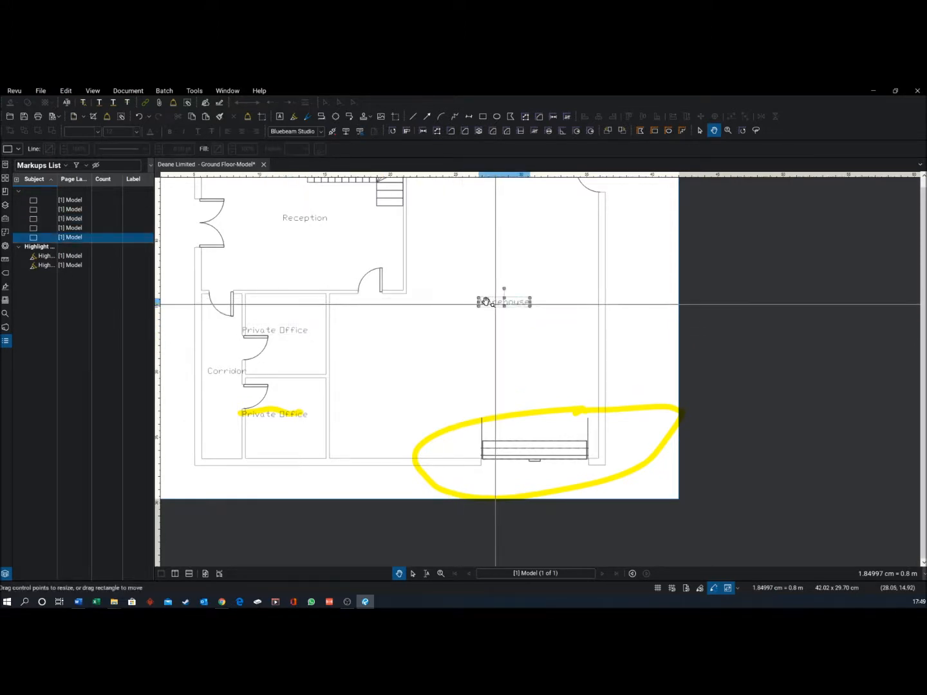
pyautogui.click(48, 228)
pyautogui.click(47, 218)
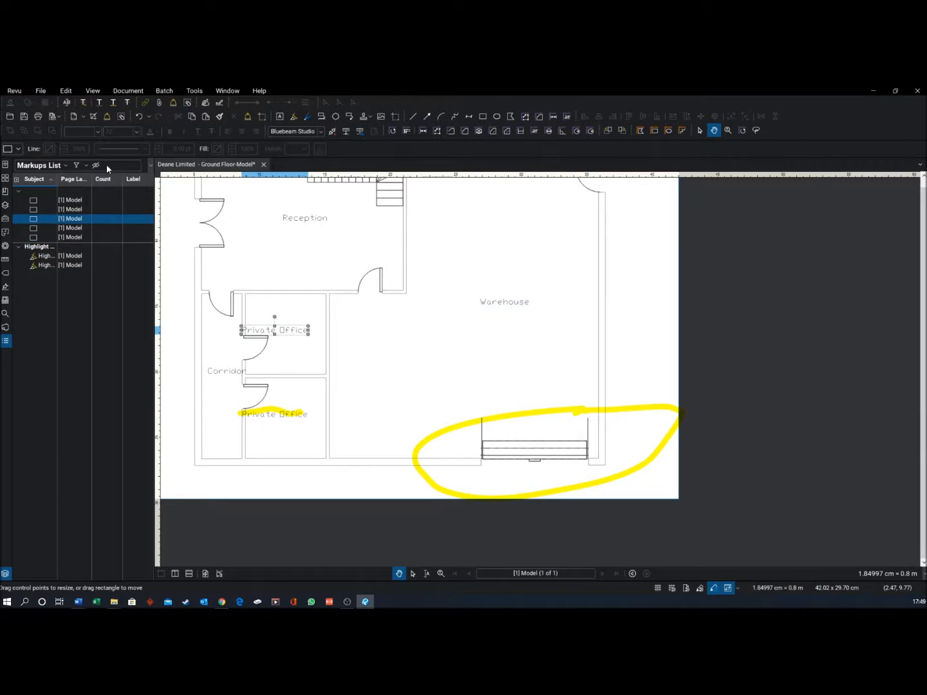
# Delete the yellow highlight on the lower "Private Office" label and the highlighter loop around the large shutter door.
pyautogui.click(279, 416)
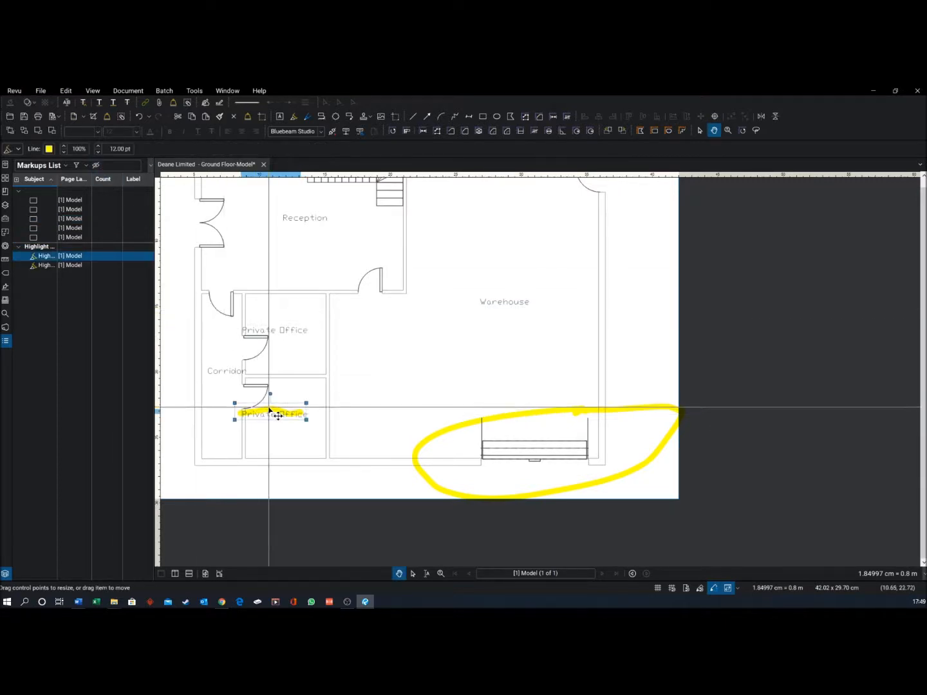
pyautogui.press('Delete')
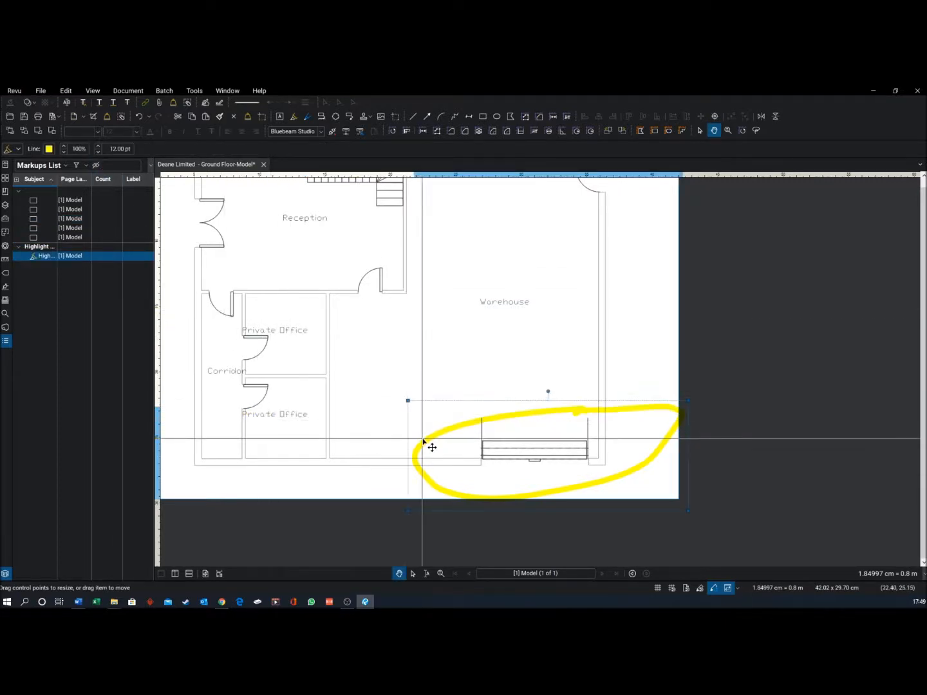
pyautogui.press('Delete')
pyautogui.scroll(-5, 425, 438)
pyautogui.scroll(1, 441, 429)
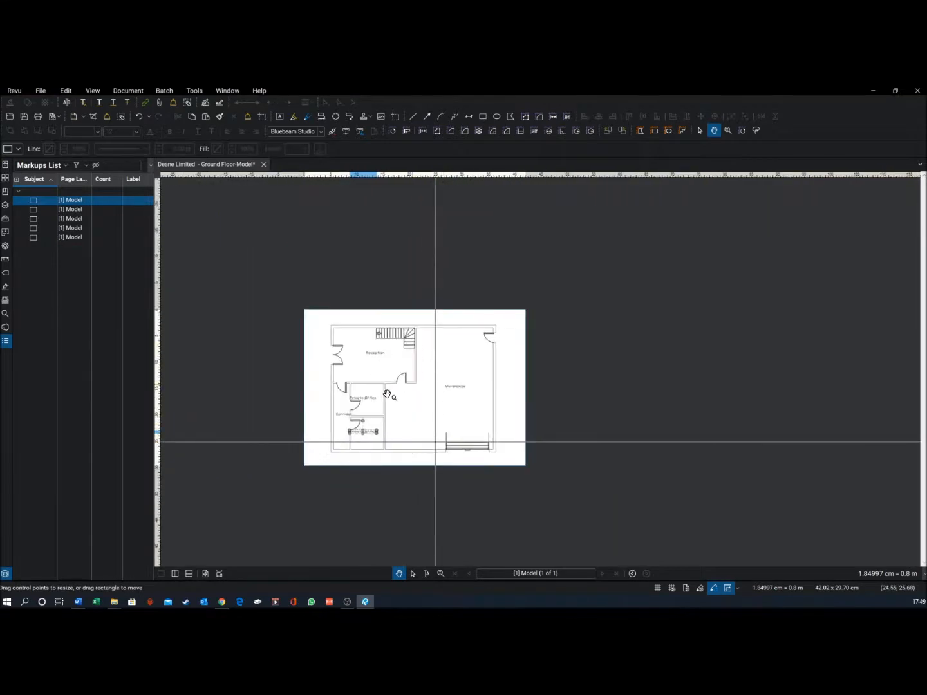
# Flatten all remaining markups into the floor plan document.
pyautogui.click(128, 91)
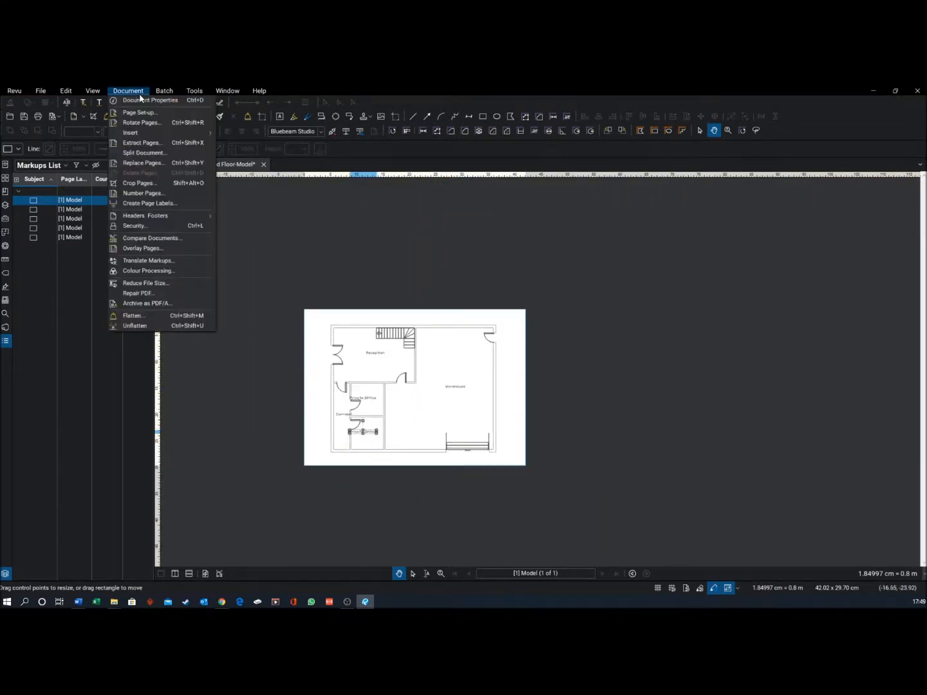
pyautogui.click(158, 314)
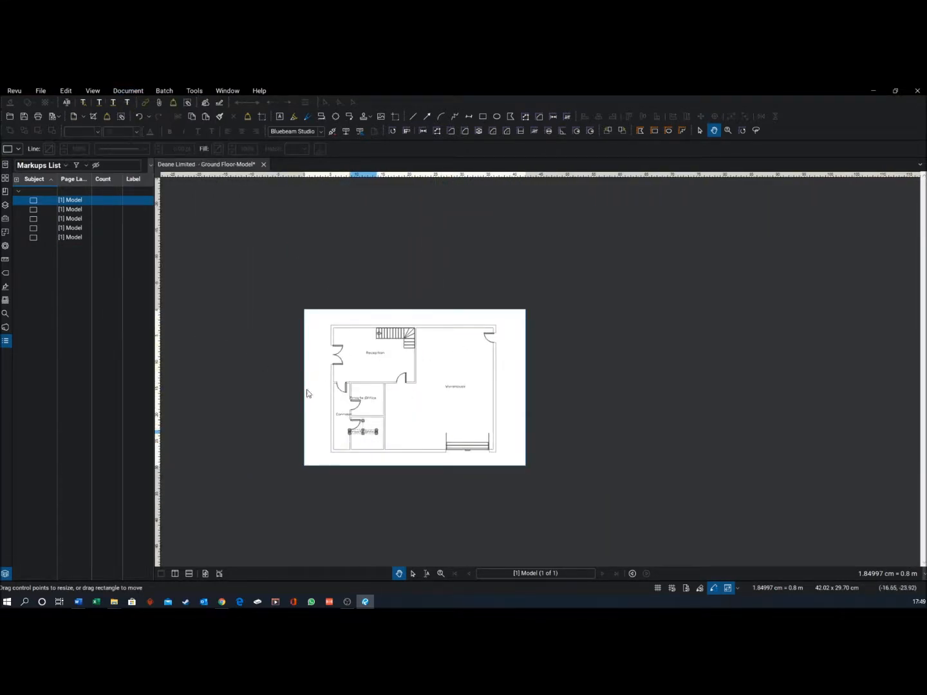
pyautogui.click(539, 501)
pyautogui.scroll(2, 402, 407)
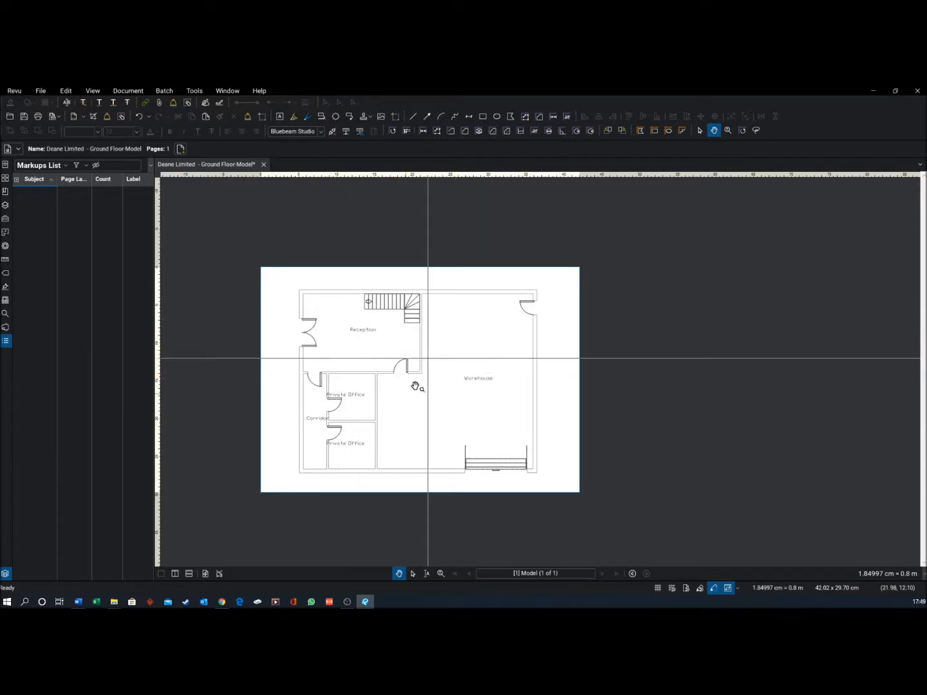
# Show the document's layers and examine the doors, structure, texts and walls layers by switching each one off and on.
pyautogui.click(5, 206)
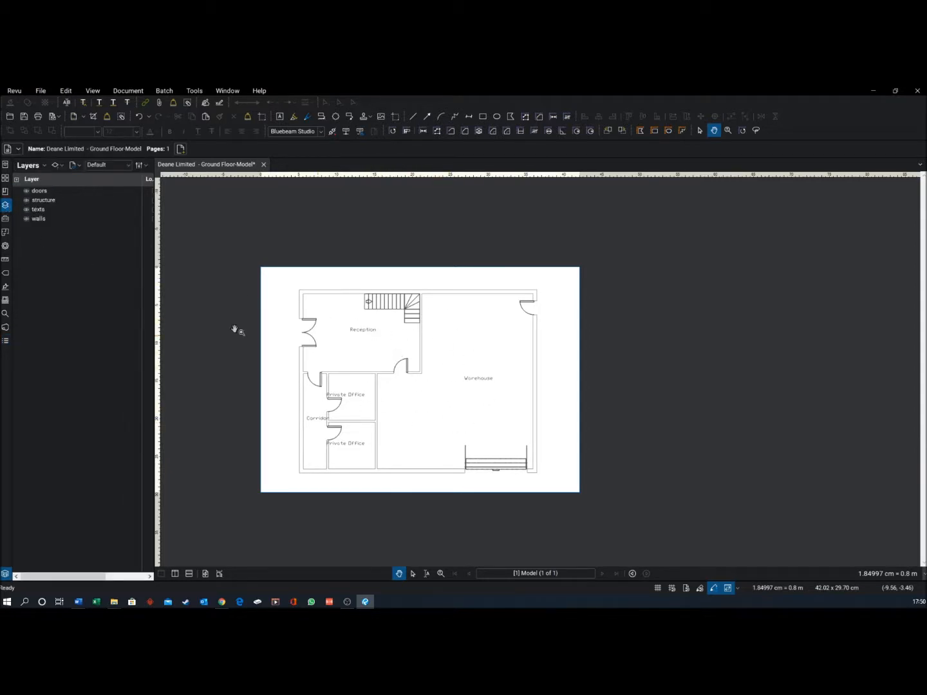
pyautogui.click(27, 193)
pyautogui.click(27, 202)
pyautogui.click(26, 204)
pyautogui.click(25, 210)
pyautogui.click(25, 210)
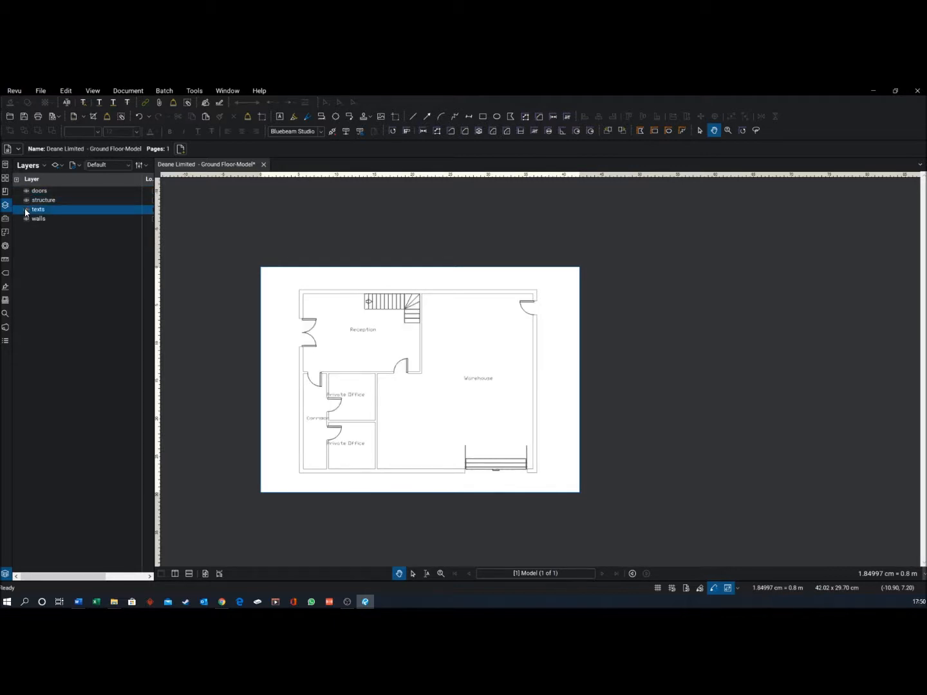
pyautogui.click(27, 220)
pyautogui.click(26, 220)
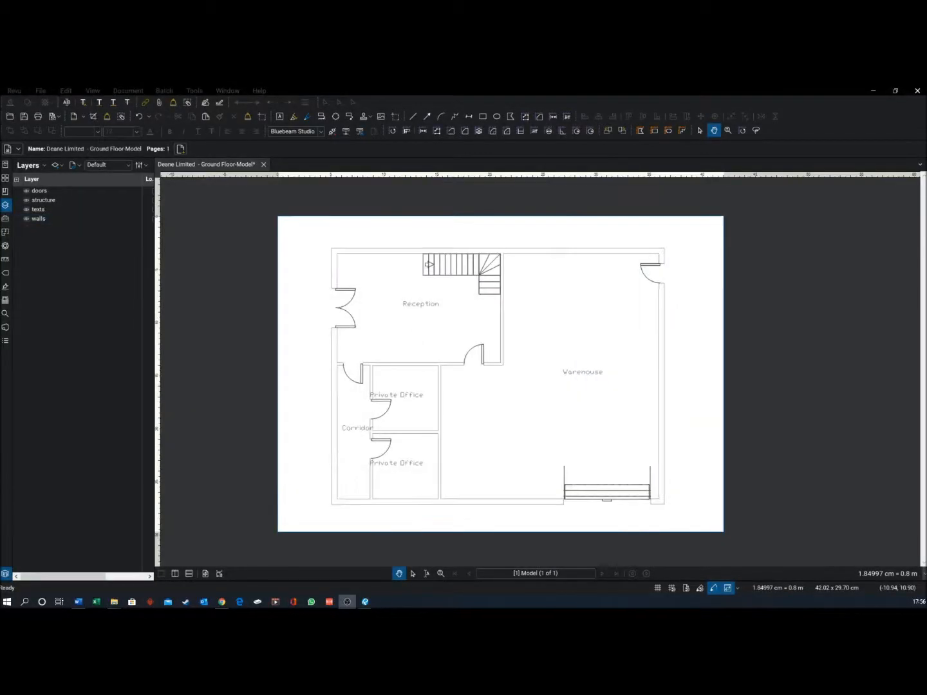
# Add a new layer named "Fire Alarm" to the floor plan.
pyautogui.click(40, 218)
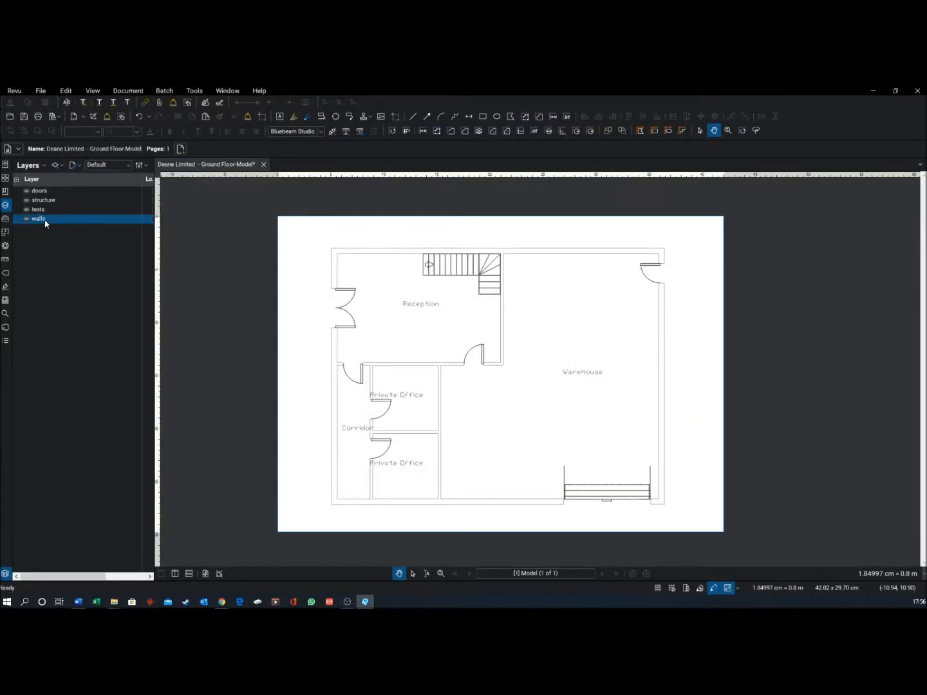
pyautogui.click(57, 165)
pyautogui.click(76, 185)
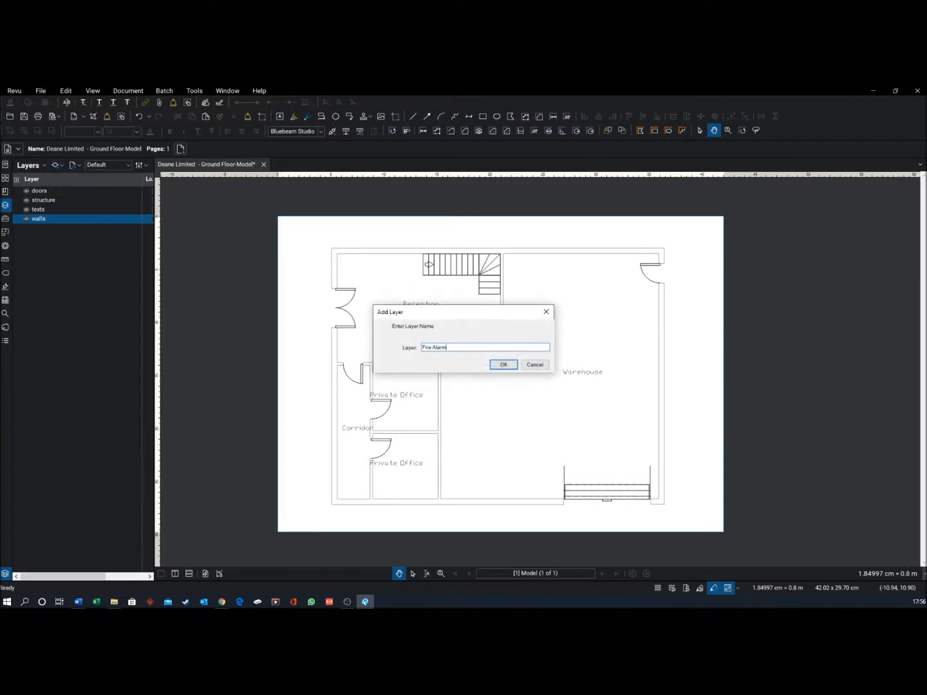
pyautogui.press('Return')
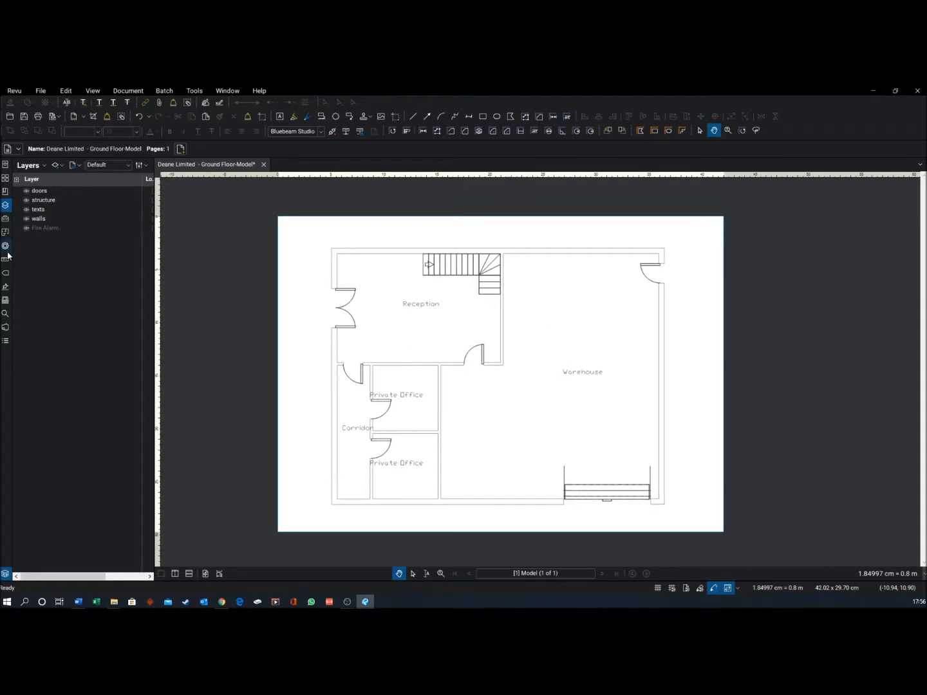
# Place the Smoke detector symbol from the Fire Alarm tool set in the Reception room, just below its label.
pyautogui.click(5, 218)
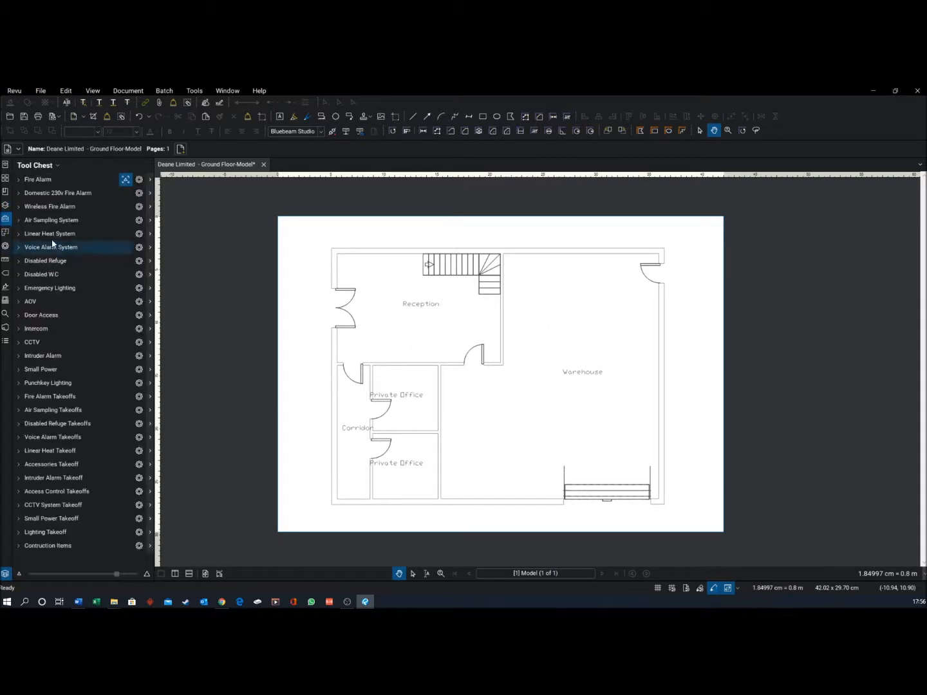
pyautogui.click(60, 181)
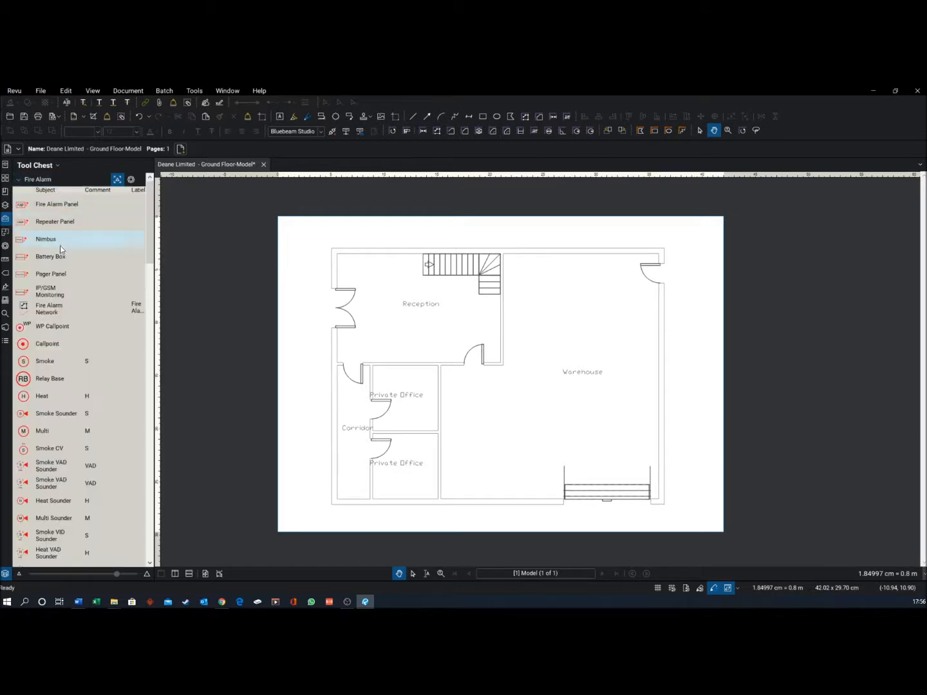
pyautogui.click(47, 362)
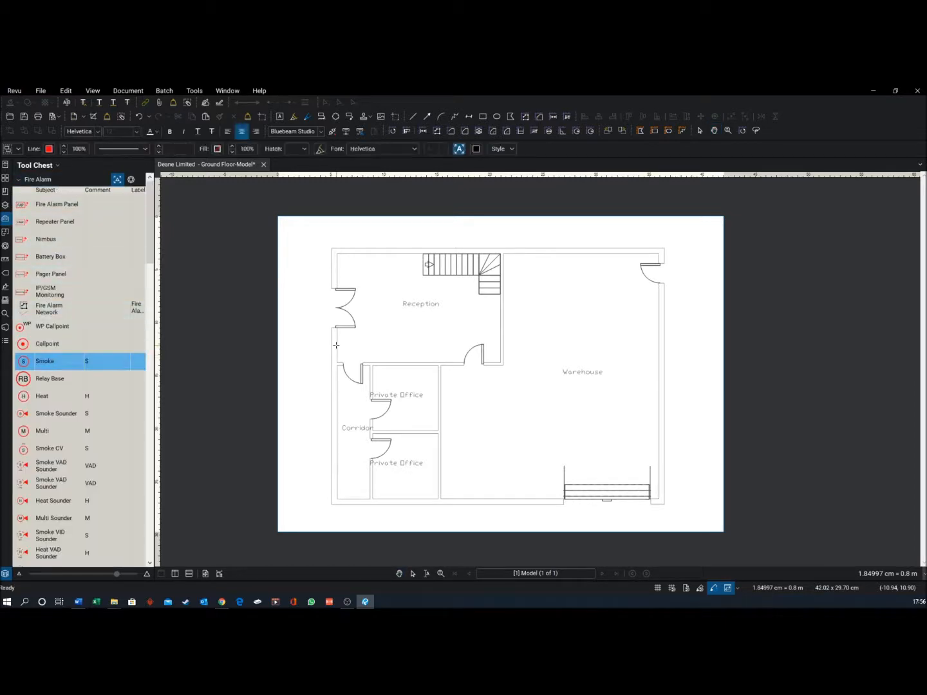
pyautogui.rightClick(386, 326)
pyautogui.press('Escape')
pyautogui.rightClick(421, 320)
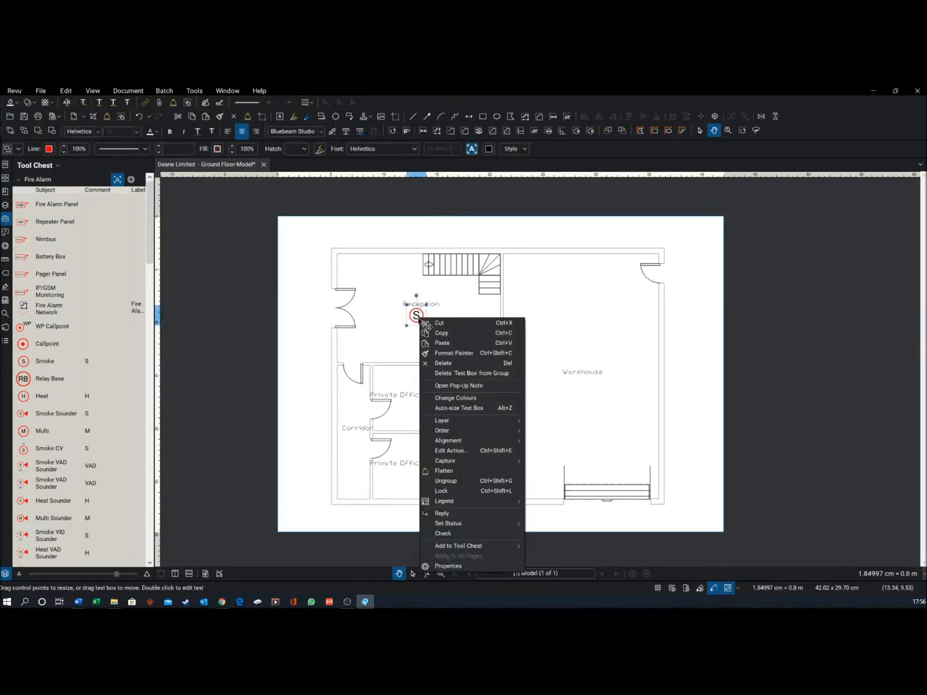
pyautogui.click(388, 349)
pyautogui.press('Escape')
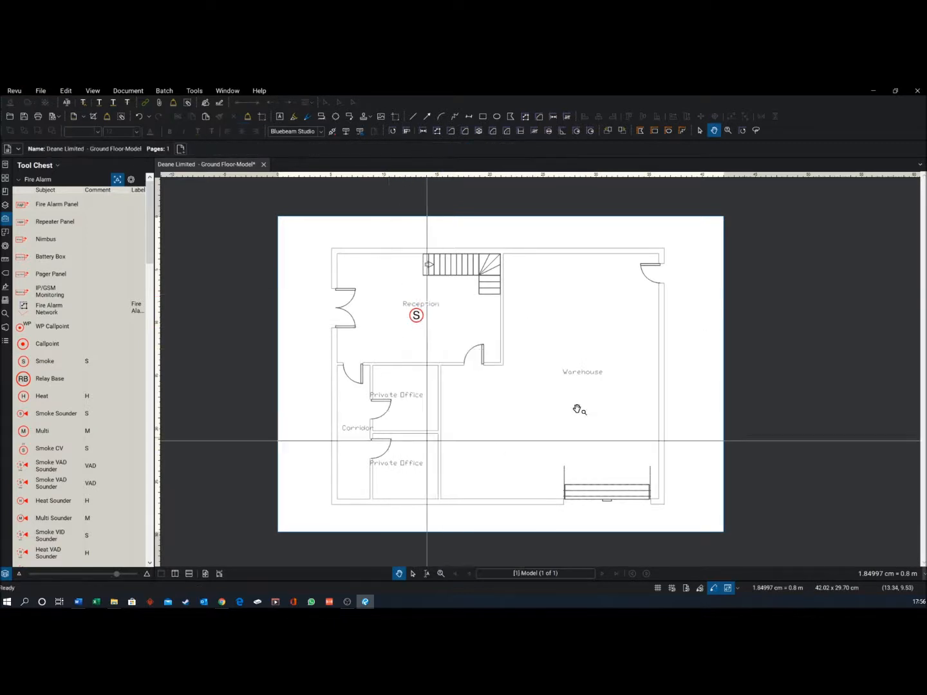
# Assign the smoke detector symbol in Reception to the Fire Alarm layer.
pyautogui.moveTo(345, 259); pyautogui.dragTo(639, 477)
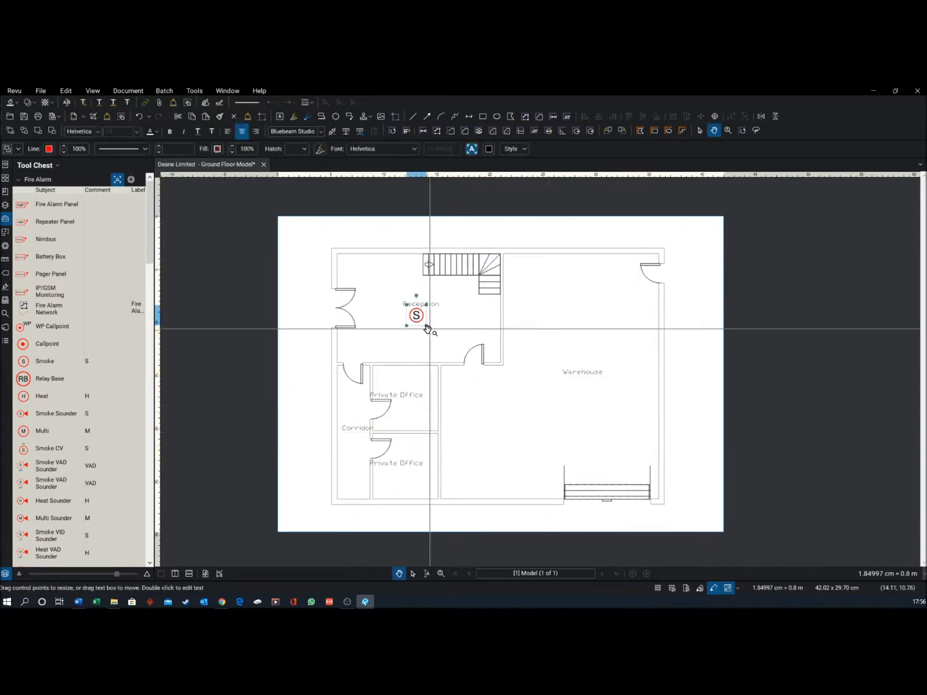
pyautogui.rightClick(422, 322)
pyautogui.moveTo(496, 424)
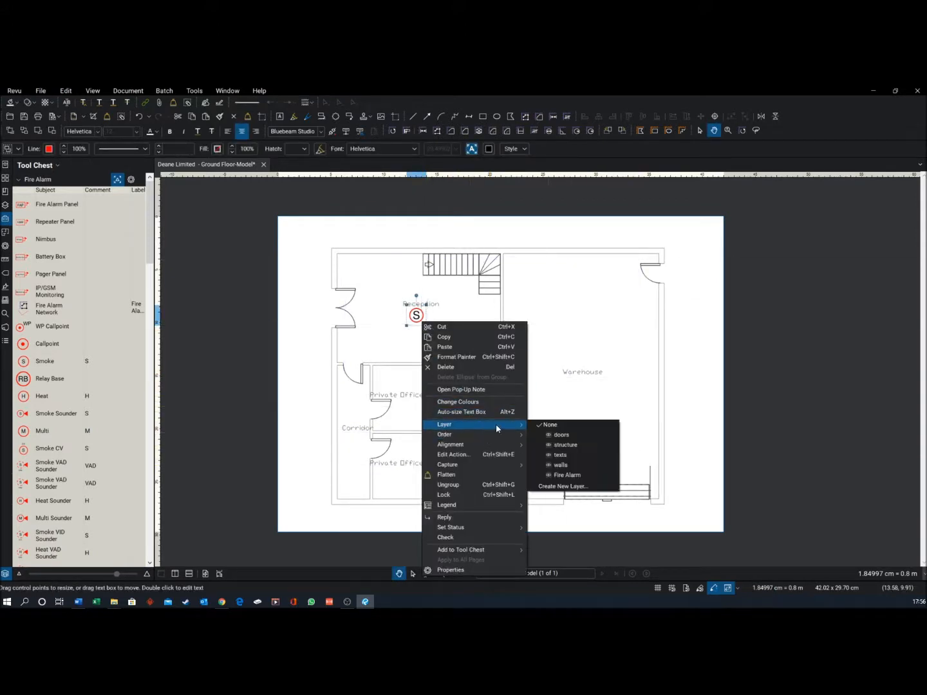
pyautogui.click(563, 475)
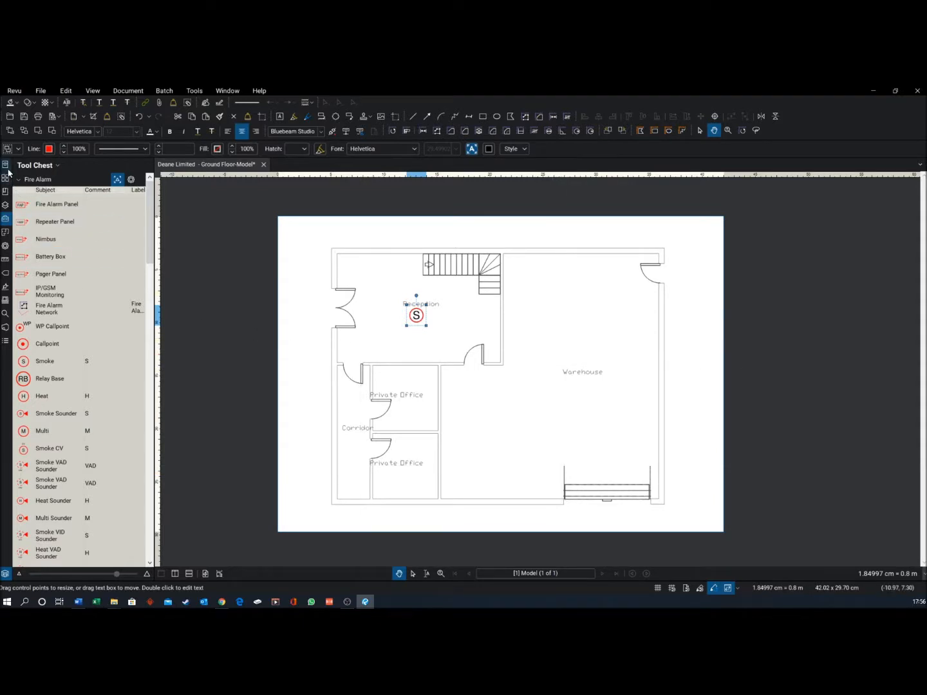
# Show the document's layers and check the Fire Alarm layer's content by switching it off and on.
pyautogui.click(5, 206)
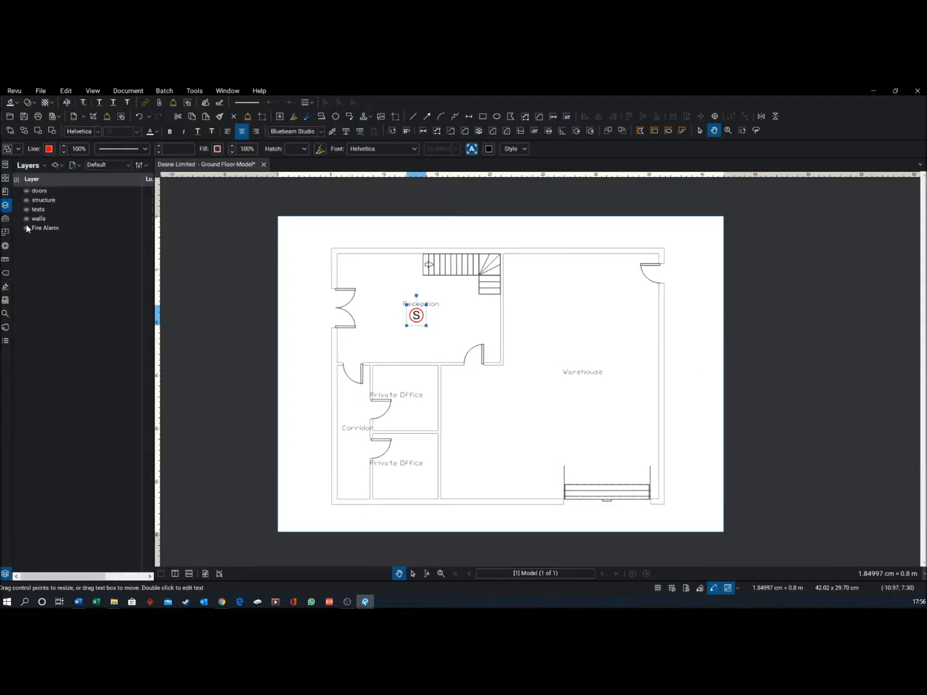
pyautogui.click(26, 229)
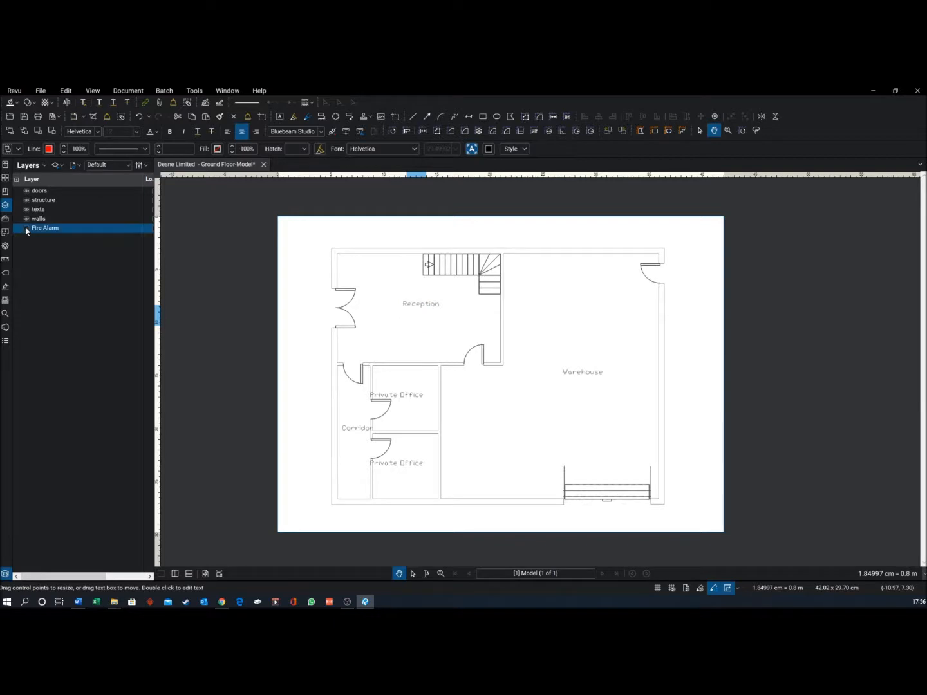
pyautogui.click(27, 229)
pyautogui.click(26, 230)
pyautogui.click(26, 230)
# Delete the Fire Alarm layer together with its page content and annotations.
pyautogui.rightClick(38, 229)
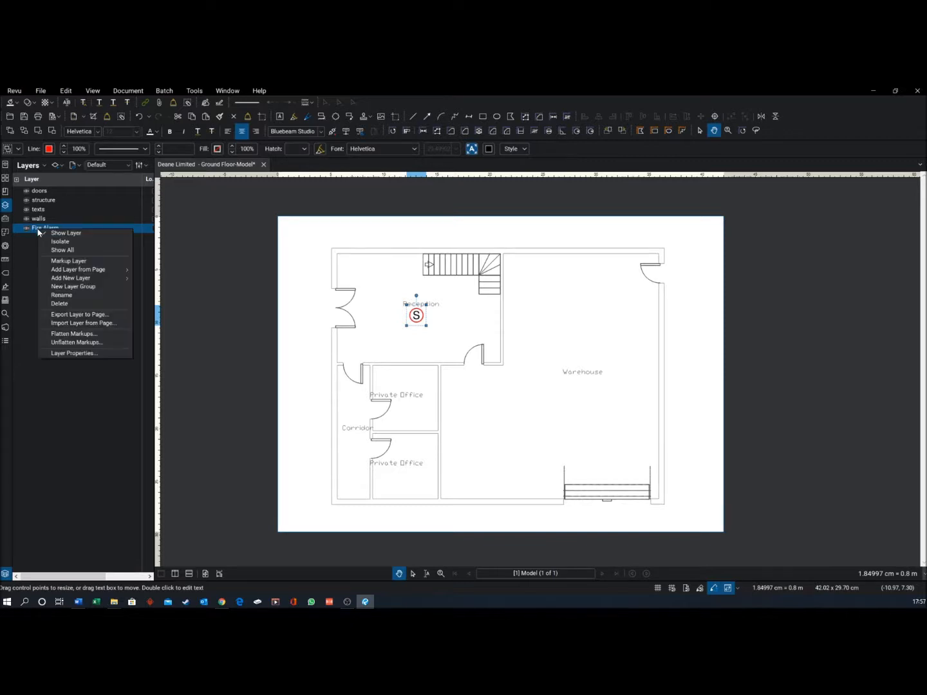
pyautogui.click(85, 304)
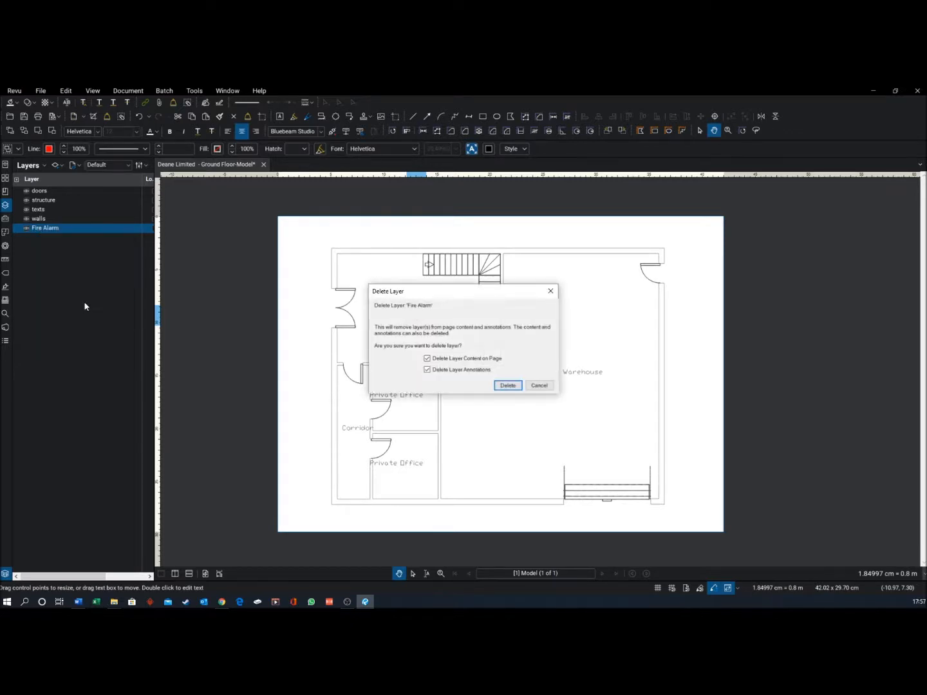
pyautogui.click(508, 385)
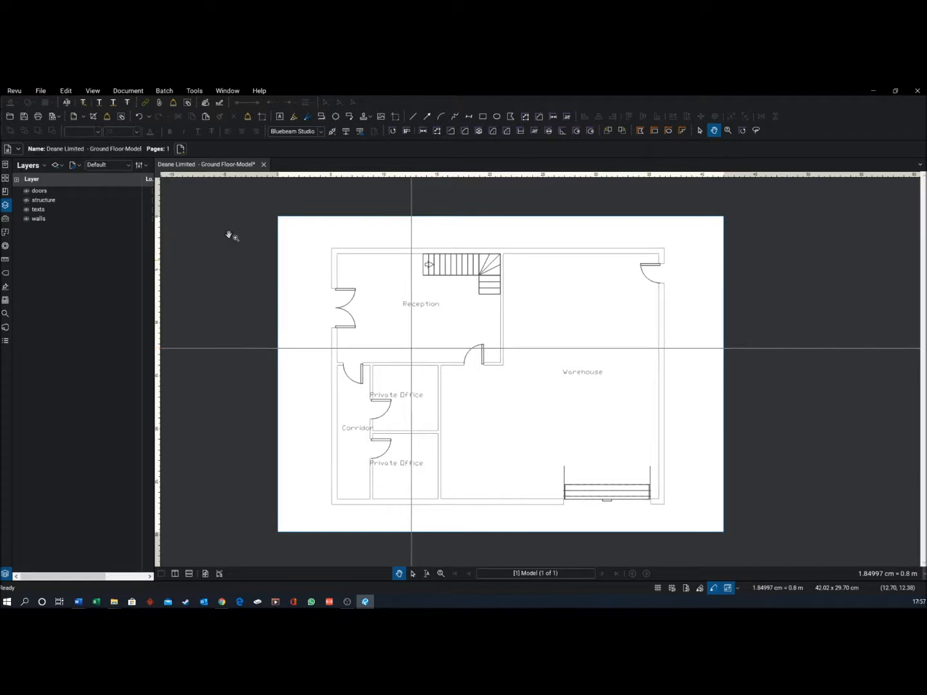
# Hide the texts layer and take a snapshot of the area around the corridor and the two private offices.
pyautogui.click(28, 211)
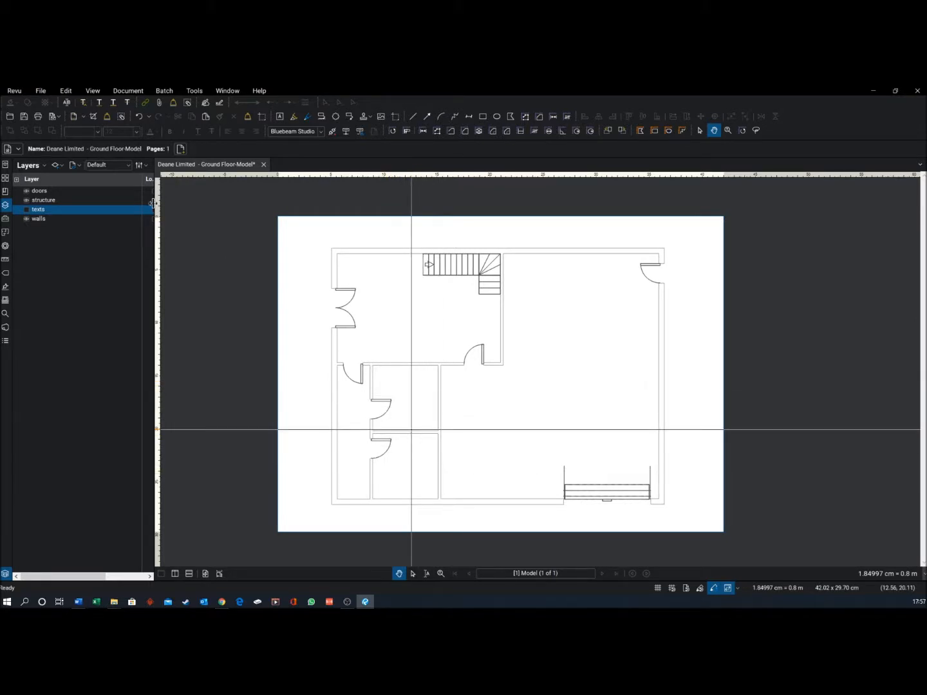
pyautogui.click(44, 91)
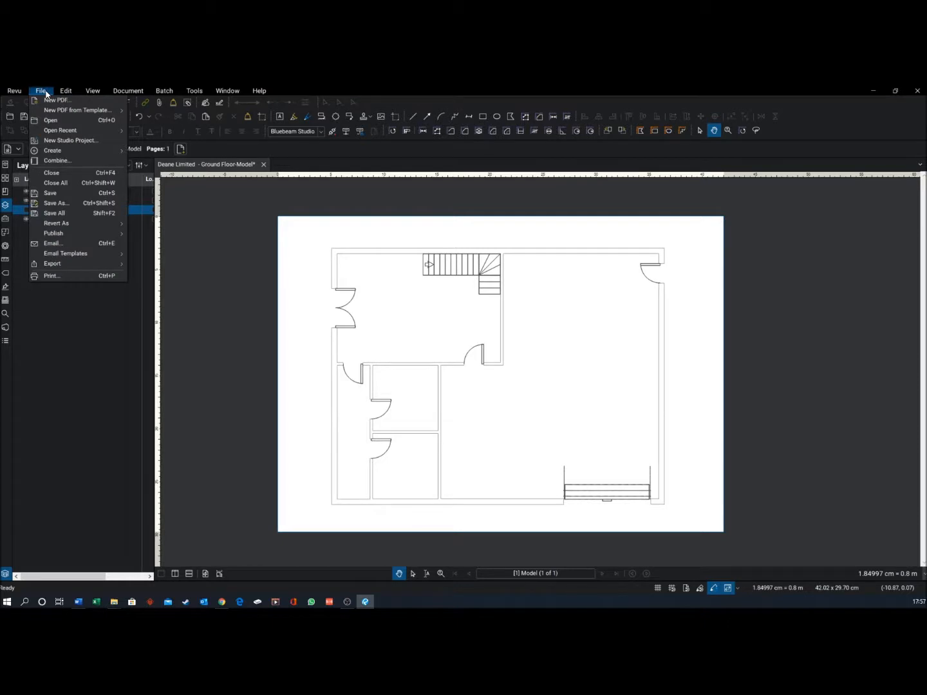
pyautogui.click(47, 95)
pyautogui.click(48, 95)
pyautogui.moveTo(64, 94)
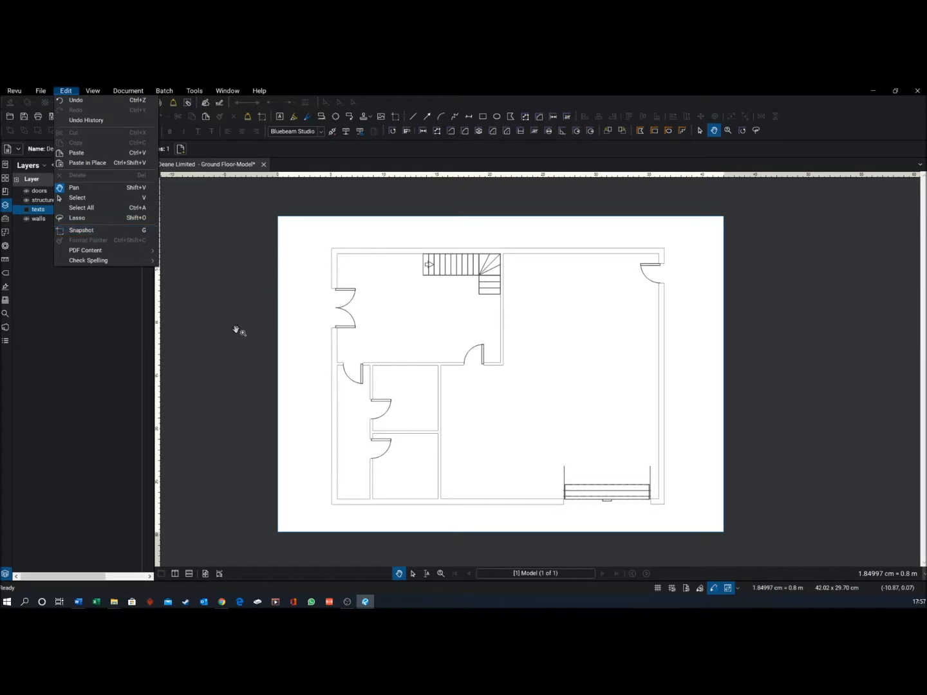
pyautogui.rightClick(228, 356)
pyautogui.click(219, 343)
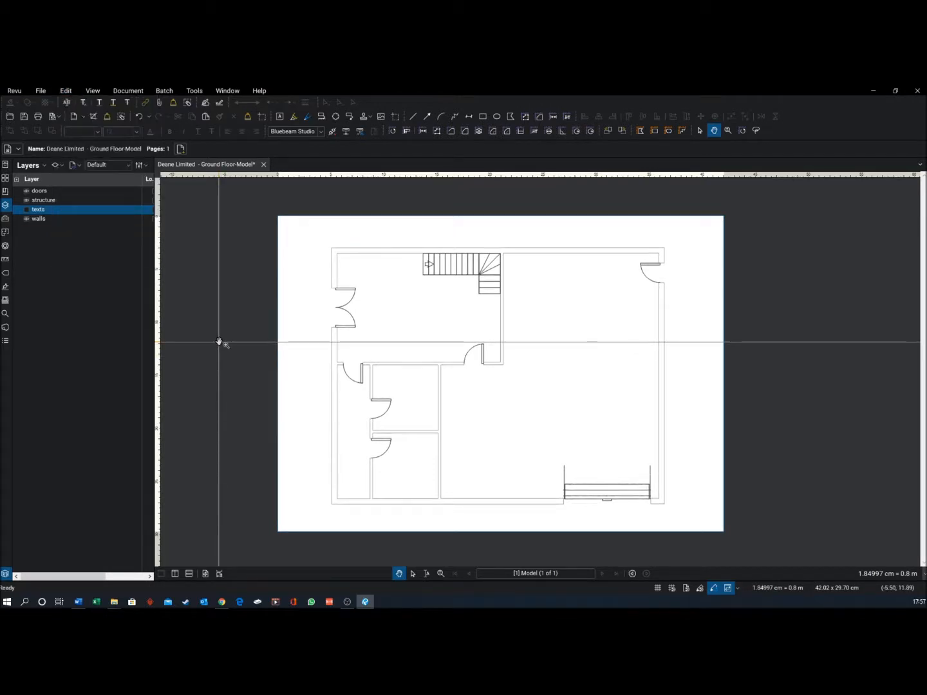
pyautogui.press('g')
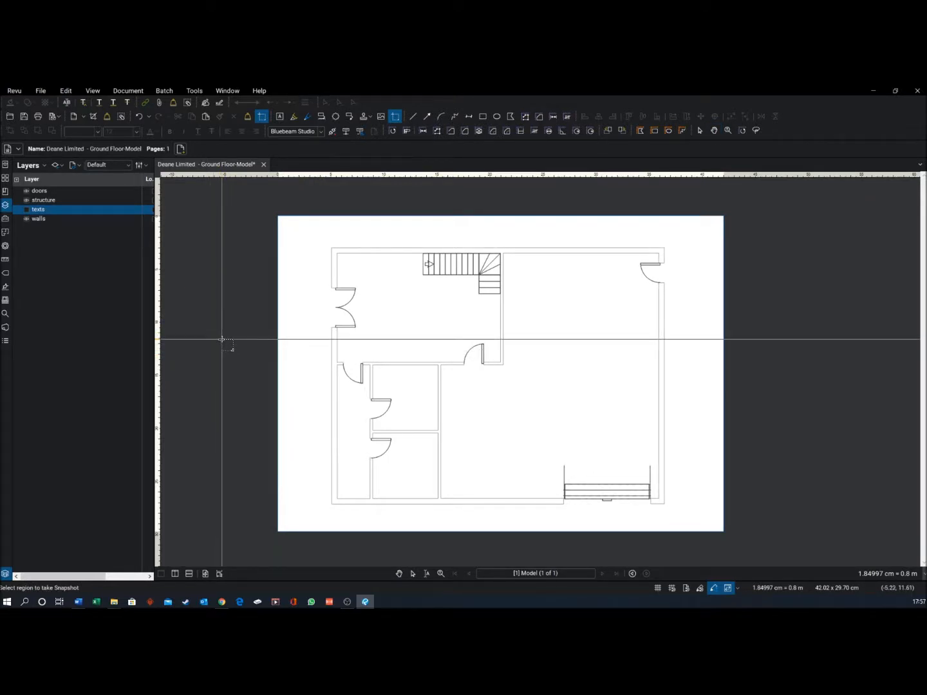
pyautogui.moveTo(324, 346); pyautogui.dragTo(465, 516)
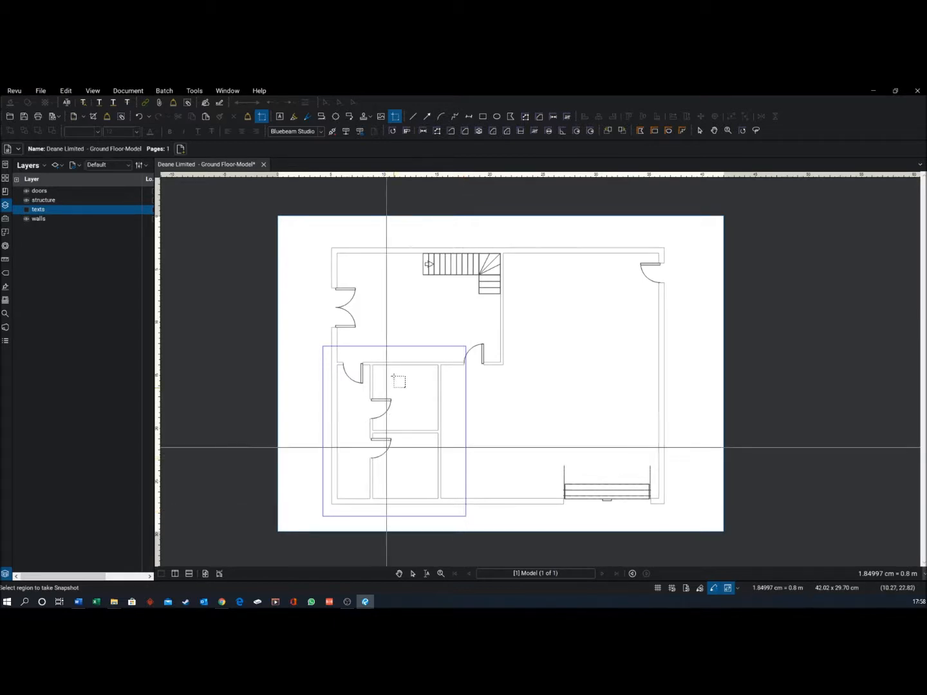
# Start an Outlook e-mail with the floor plan PDF attached and write "Dear Client" and "What are these rooms used for" on separate lines.
pyautogui.click(41, 92)
pyautogui.click(82, 244)
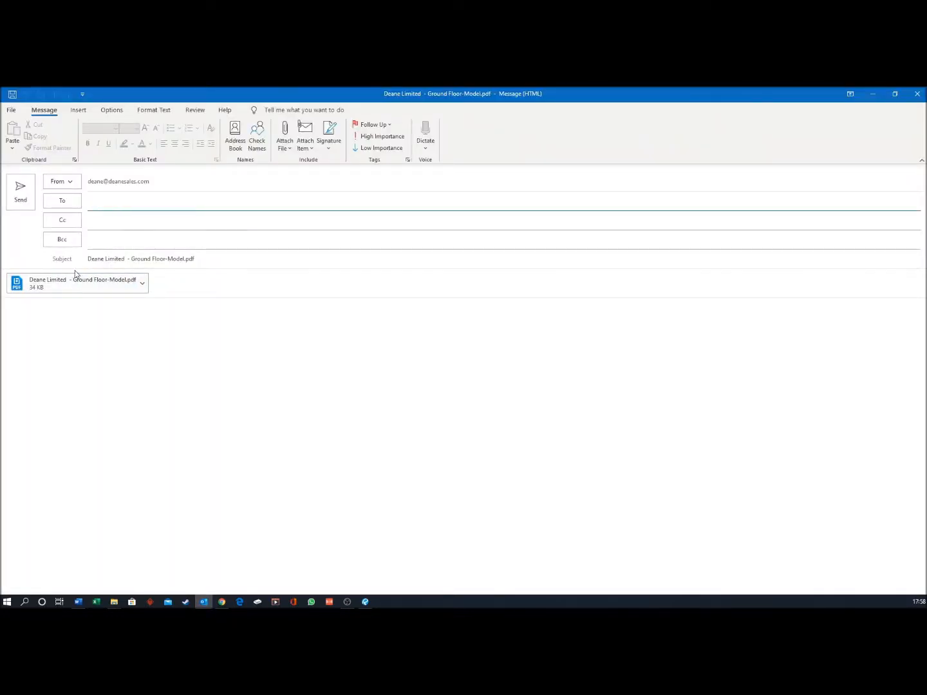
pyautogui.click(36, 327)
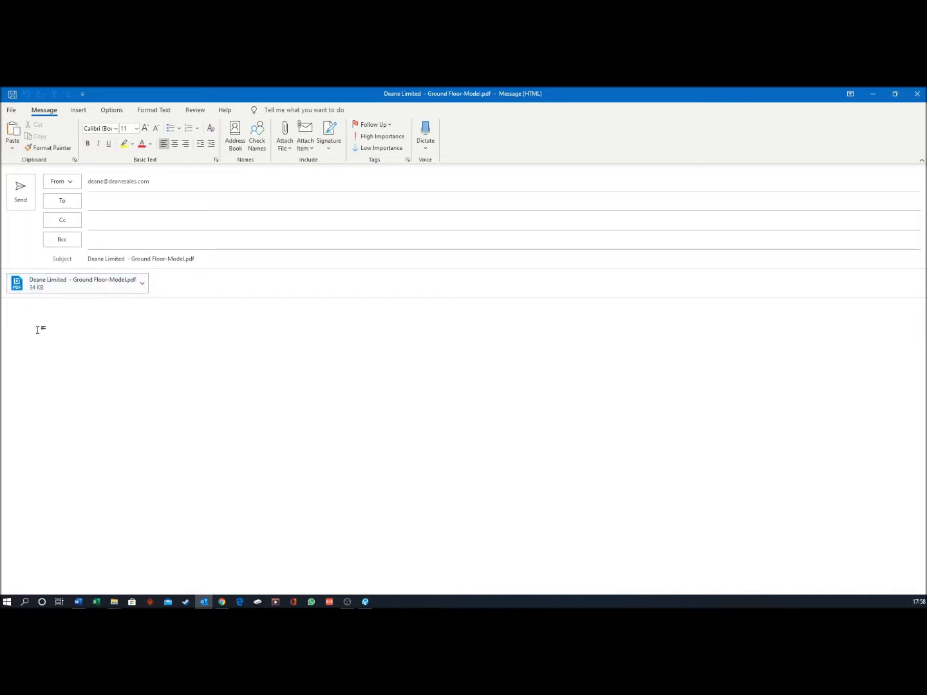
pyautogui.write('Dear mr cl')
pyautogui.press('BackSpace')
pyautogui.press('BackSpace')
pyautogui.write('Client')
pyautogui.press('Return')
pyautogui.write('What are these rooms used for')
pyautogui.press('Return')
# Paste the room snapshot below the question and close the message without sending it.
pyautogui.hotkey('ctrl', 'v')
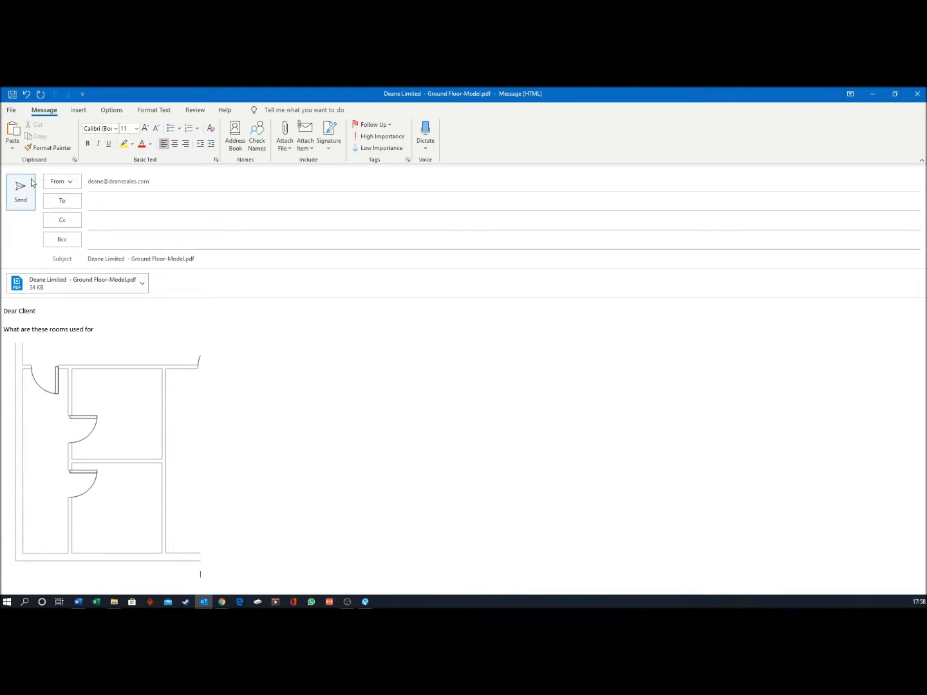
pyautogui.click(915, 94)
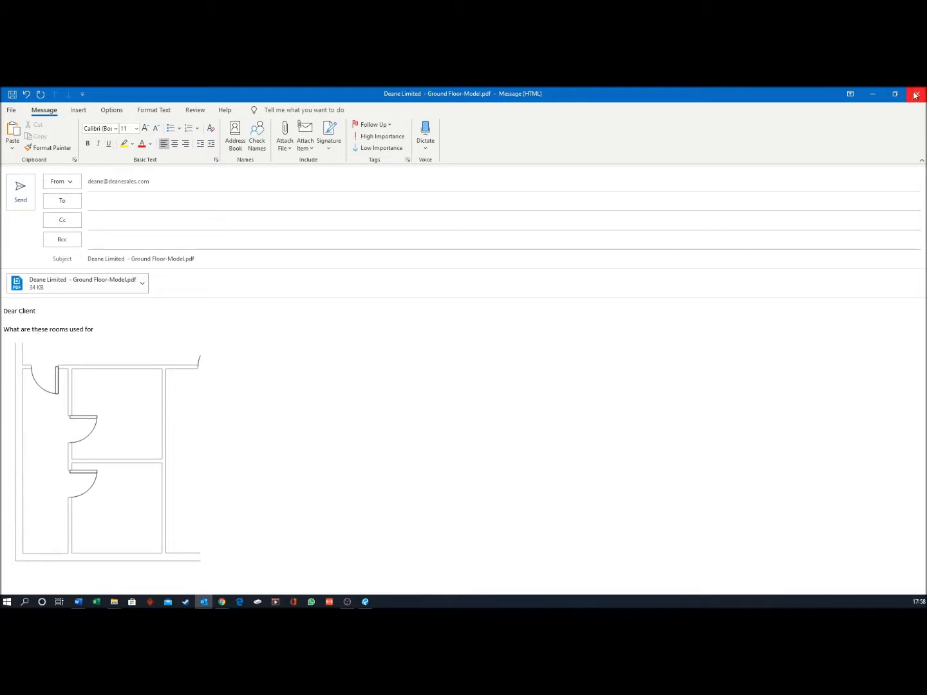
pyautogui.click(468, 373)
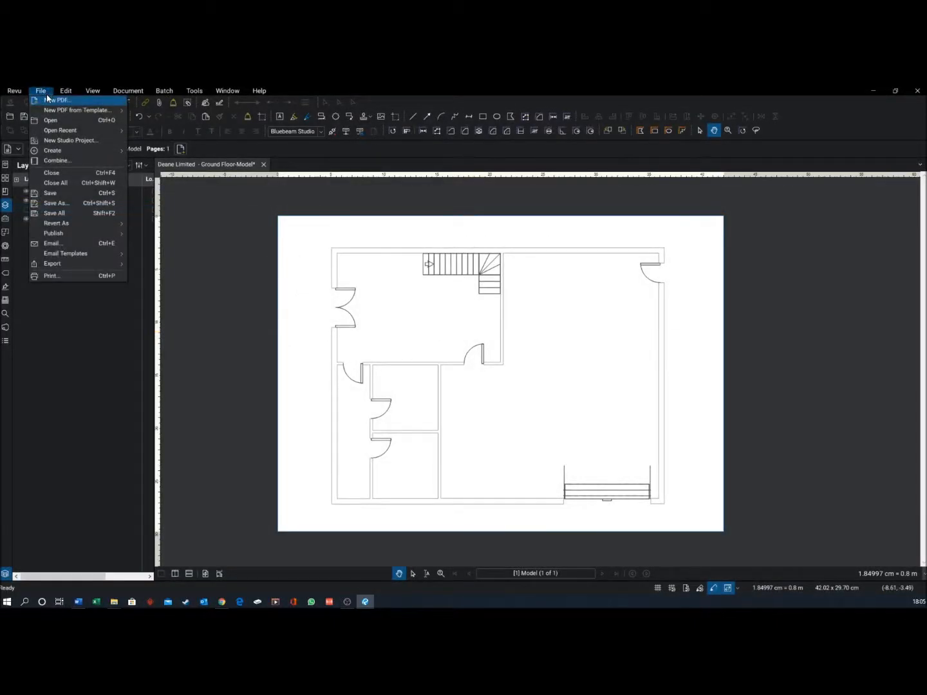
# Create a new PDF from the RFI template and look over the whole form.
pyautogui.moveTo(65, 110)
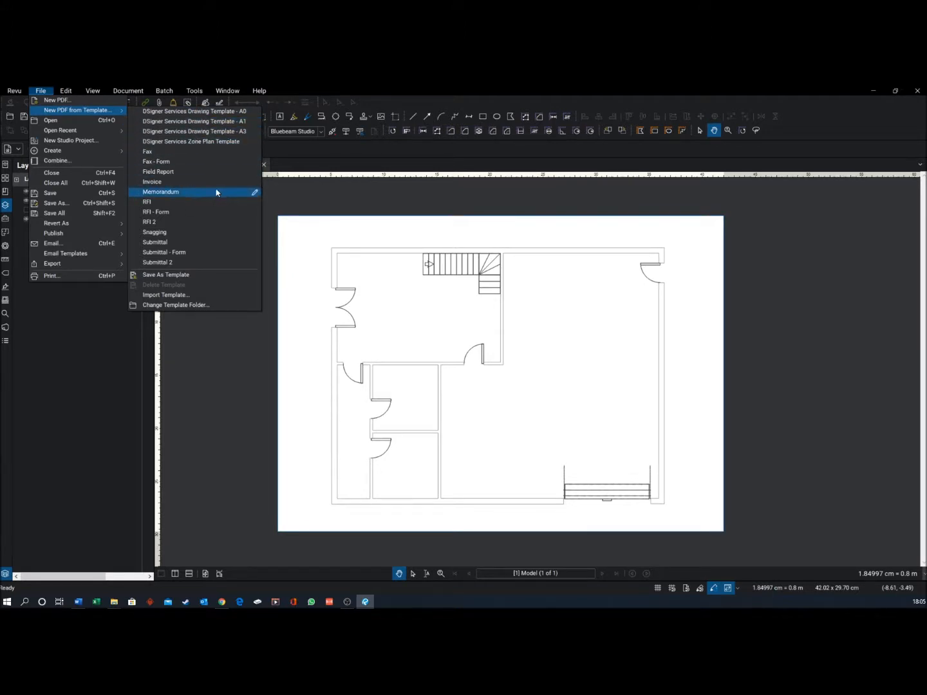
pyautogui.click(169, 204)
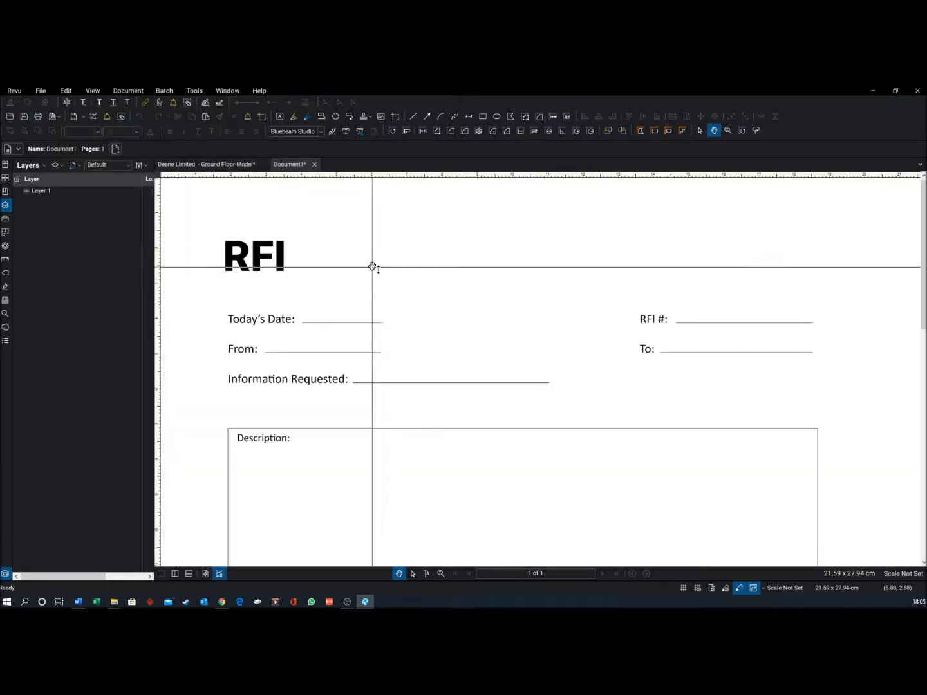
pyautogui.scroll(2, 389, 280)
pyautogui.scroll(-3, 390, 279)
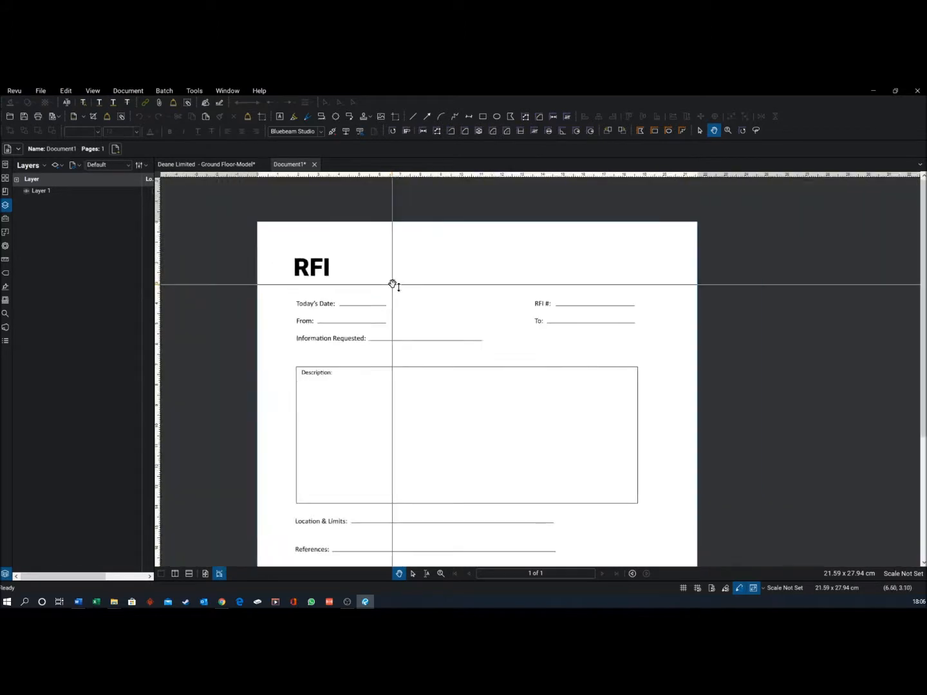
pyautogui.scroll(-3, 393, 280)
pyautogui.scroll(4, 401, 298)
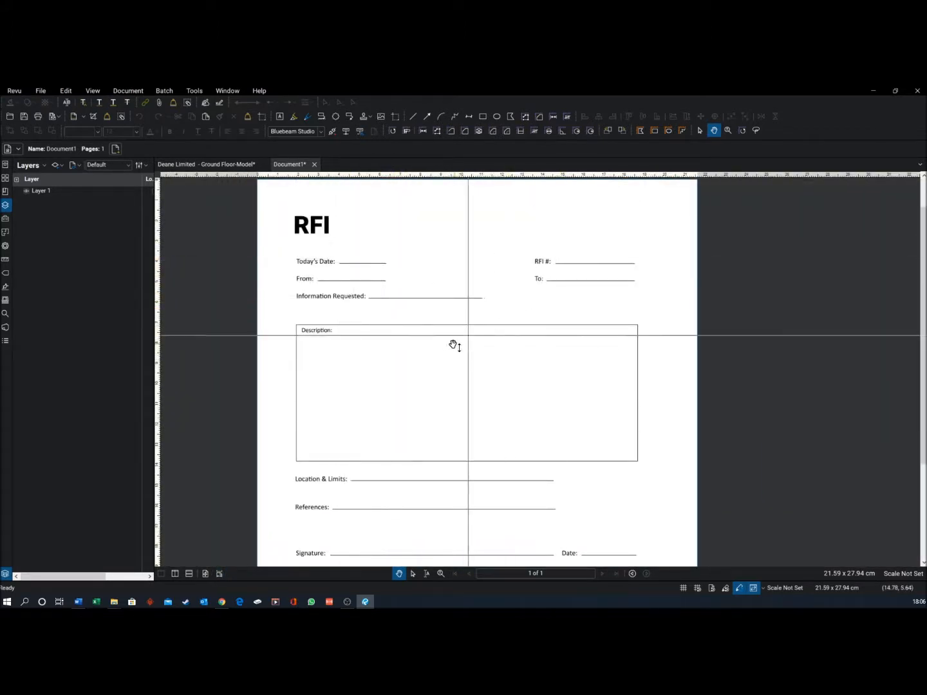
pyautogui.scroll(-3, 412, 419)
pyautogui.scroll(-1, 403, 406)
pyautogui.scroll(4, 383, 374)
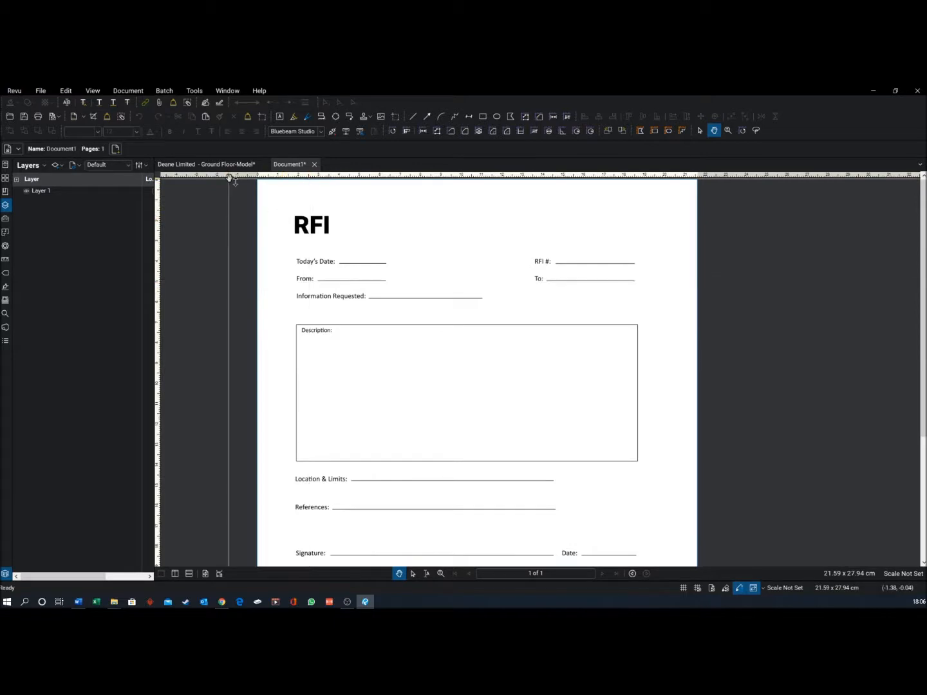
# Take a snapshot of the corridor and the two offices on the floor plan and paste it into the RFI document.
pyautogui.click(224, 164)
pyautogui.press('g')
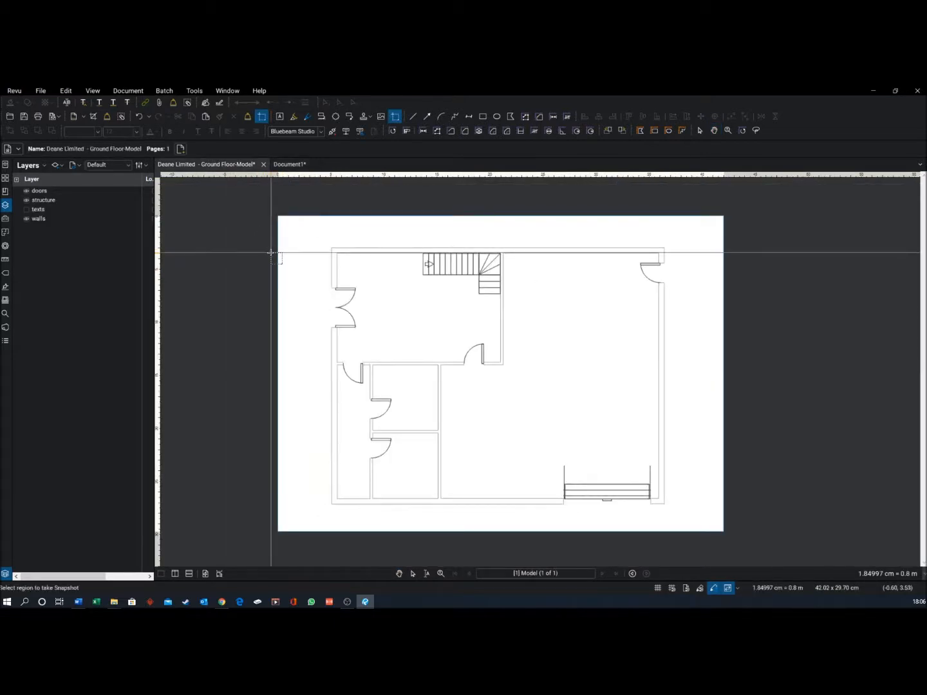
pyautogui.moveTo(326, 354); pyautogui.dragTo(451, 513)
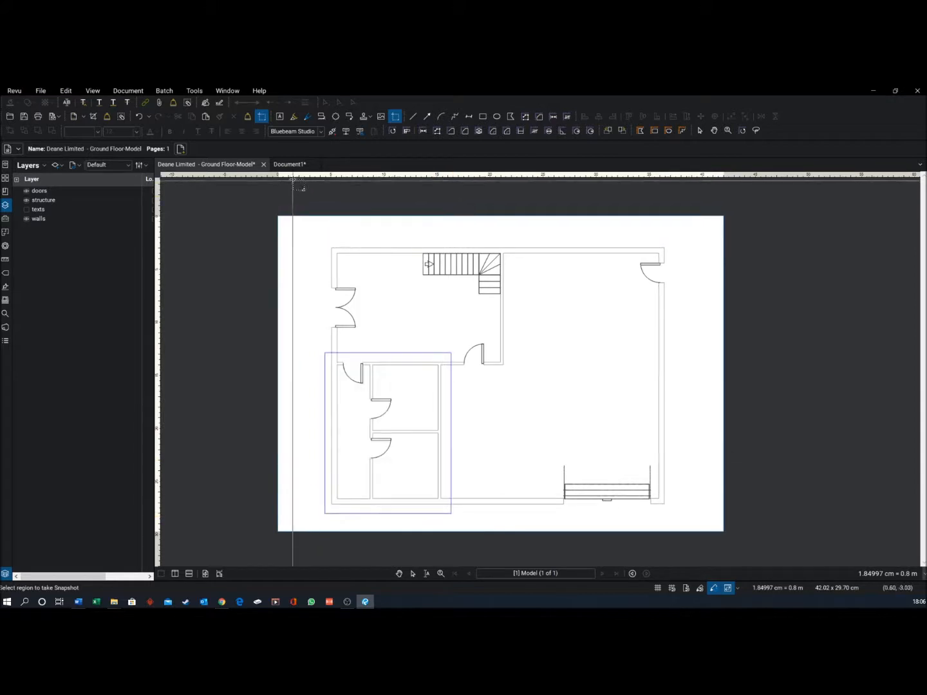
pyautogui.click(291, 165)
pyautogui.hotkey('ctrl', 'v')
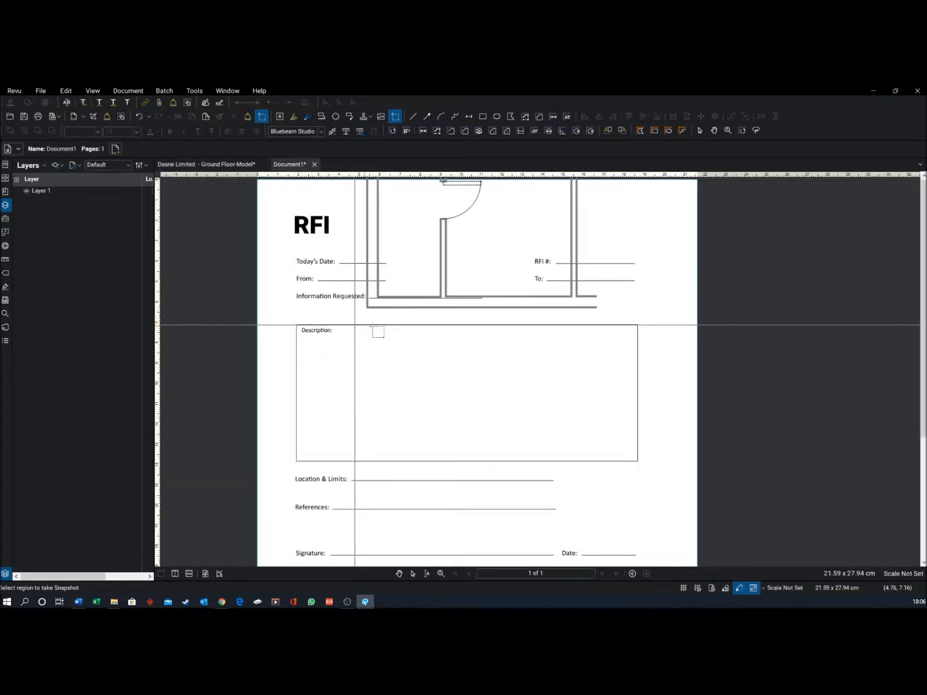
pyautogui.press('Escape')
# Shrink the pasted plan snapshot and move it to the right end of the RFI's Description box.
pyautogui.moveTo(388, 293); pyautogui.dragTo(358, 430)
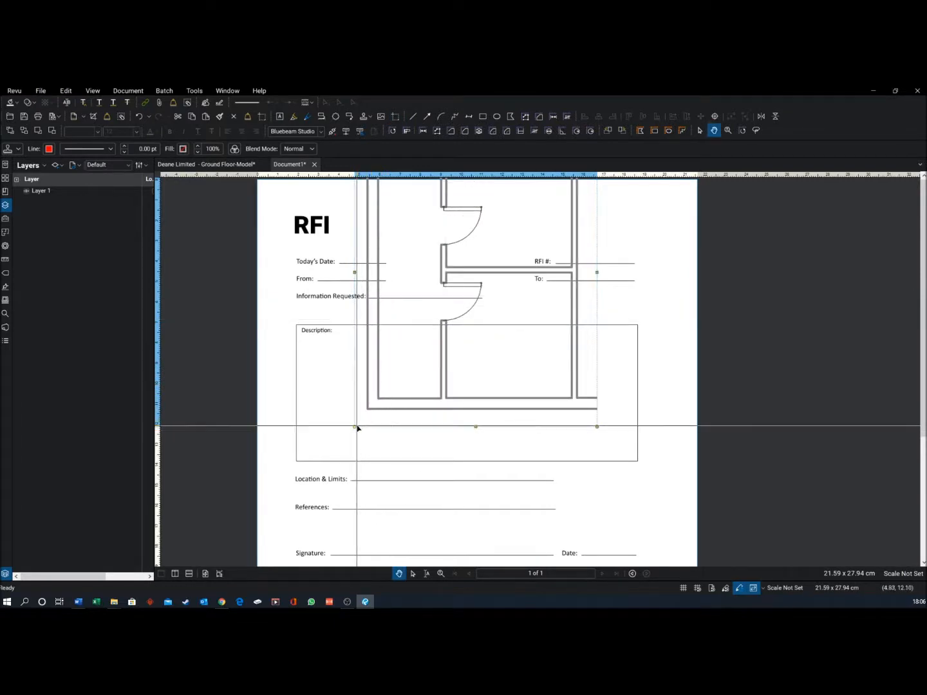
pyautogui.moveTo(534, 277); pyautogui.dragTo(534, 277)
pyautogui.moveTo(546, 217); pyautogui.dragTo(569, 423)
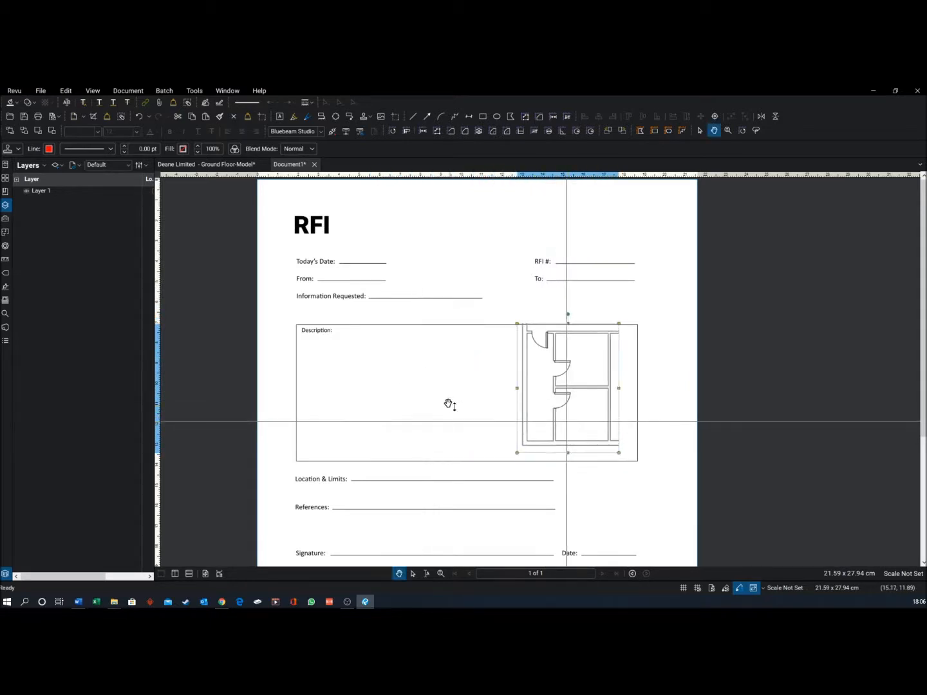
# Start an Outlook e-mail with the RFI document attached and close the message without sending it.
pyautogui.click(46, 94)
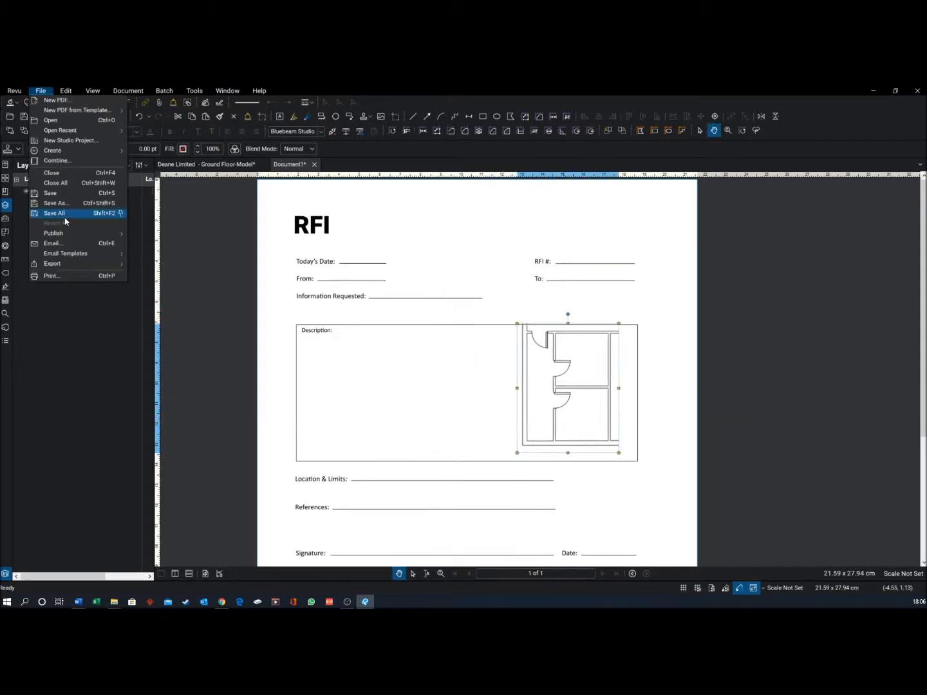
pyautogui.click(77, 245)
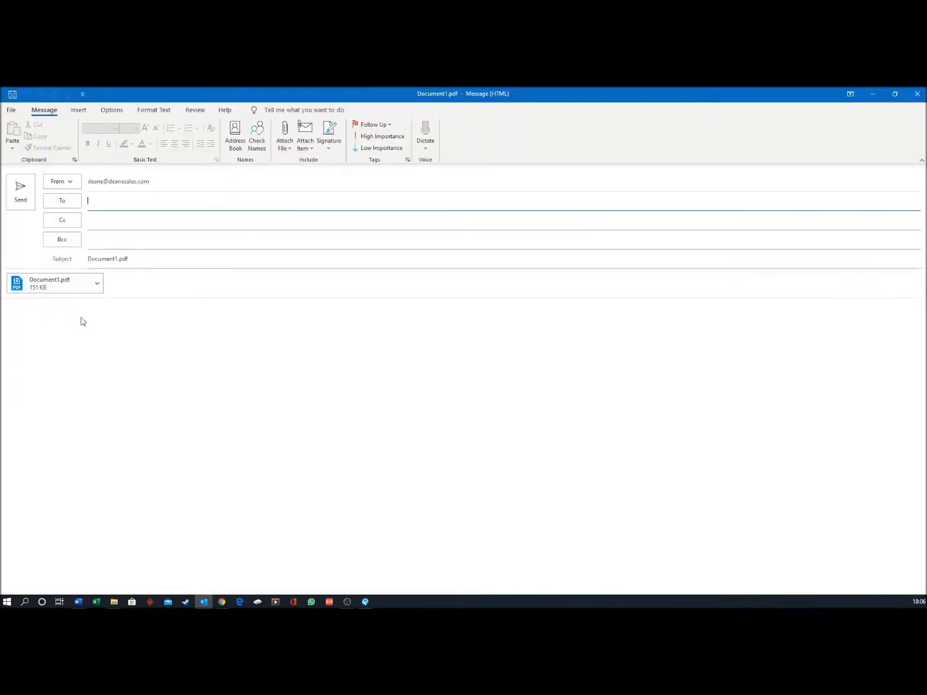
pyautogui.click(916, 93)
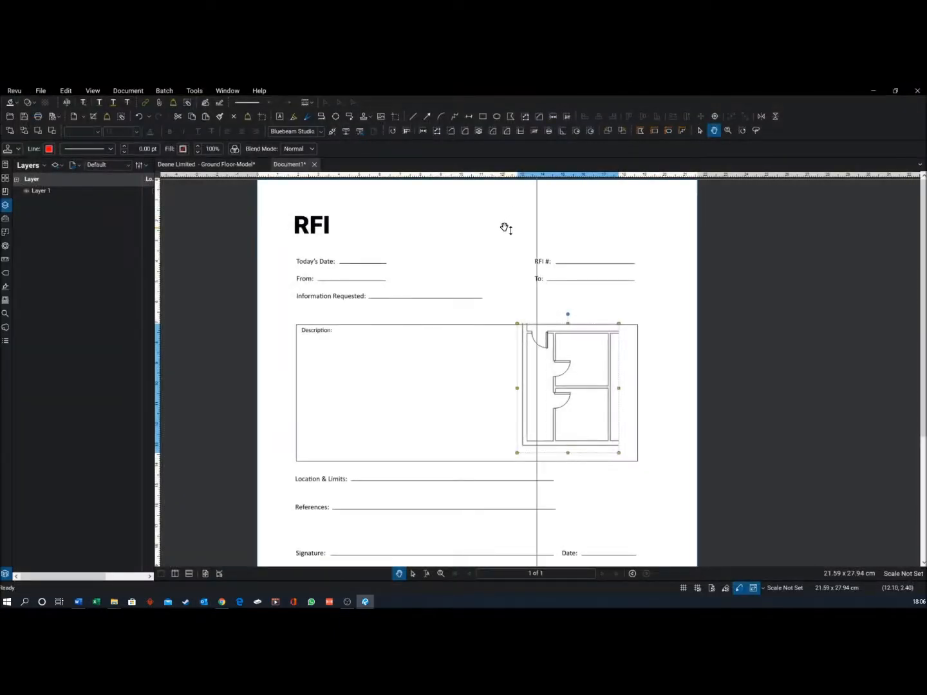